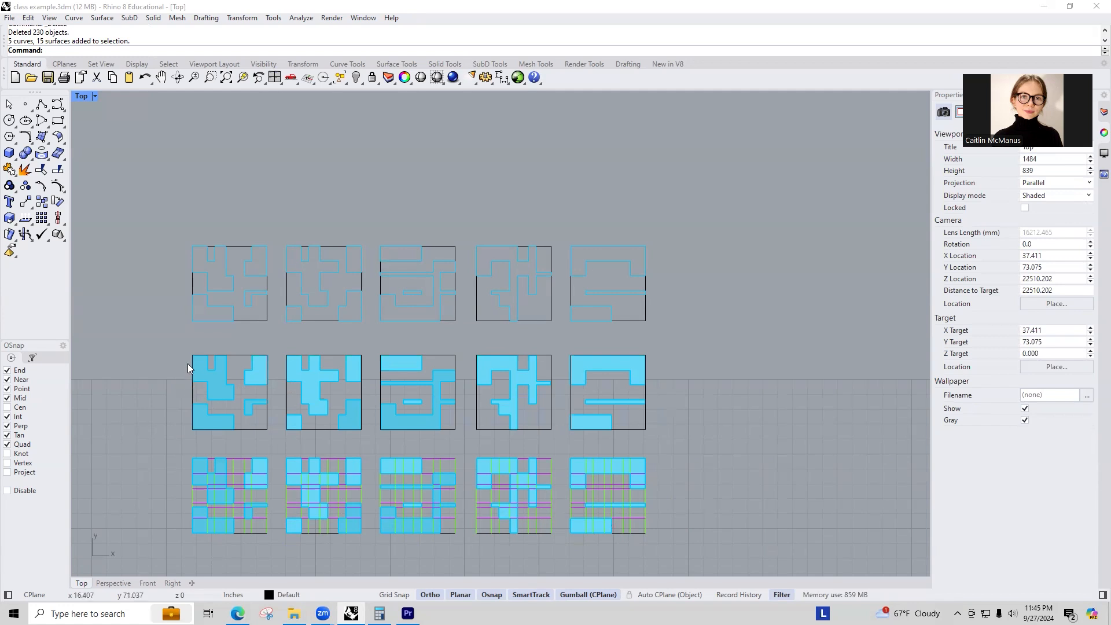
# Select the outline curves of the first lower tile and copy them up onto the first upper tile.
pyautogui.click(206, 469)
pyautogui.click(231, 514)
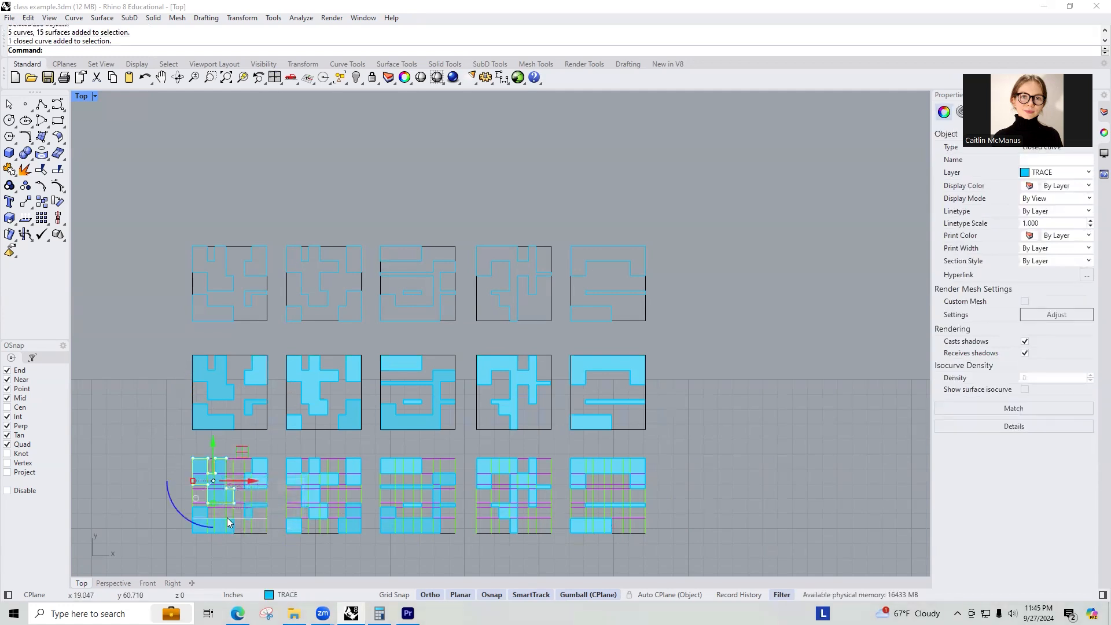
pyautogui.keyDown('shift'); pyautogui.click(227, 517); pyautogui.keyUp('shift')
pyautogui.click(260, 556)
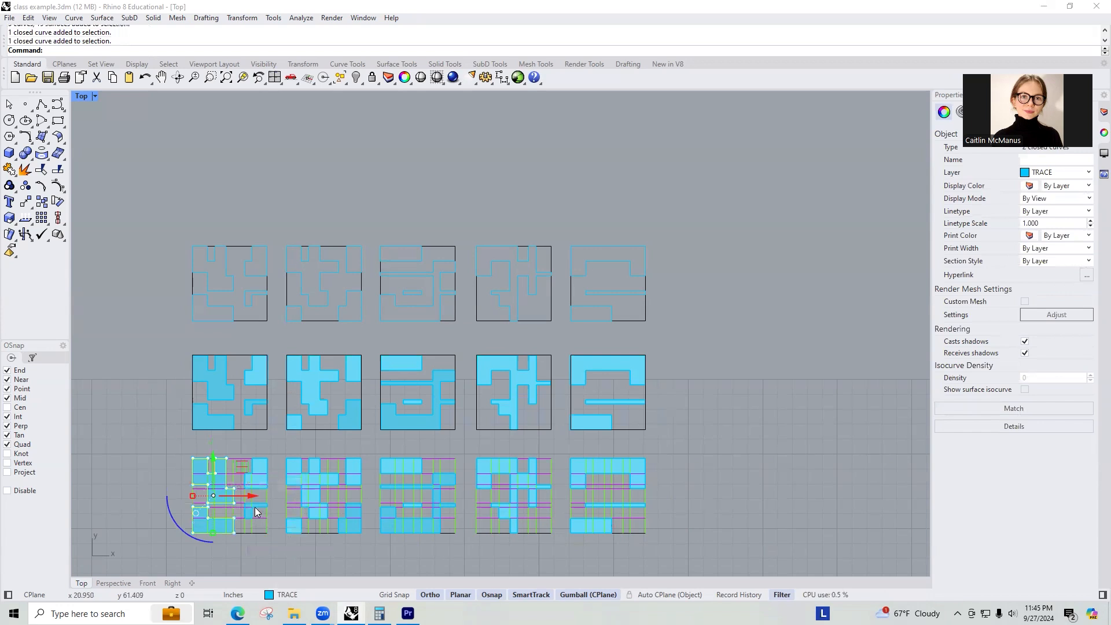
pyautogui.keyDown('shift'); pyautogui.click(255, 506); pyautogui.keyUp('shift')
pyautogui.click(286, 544)
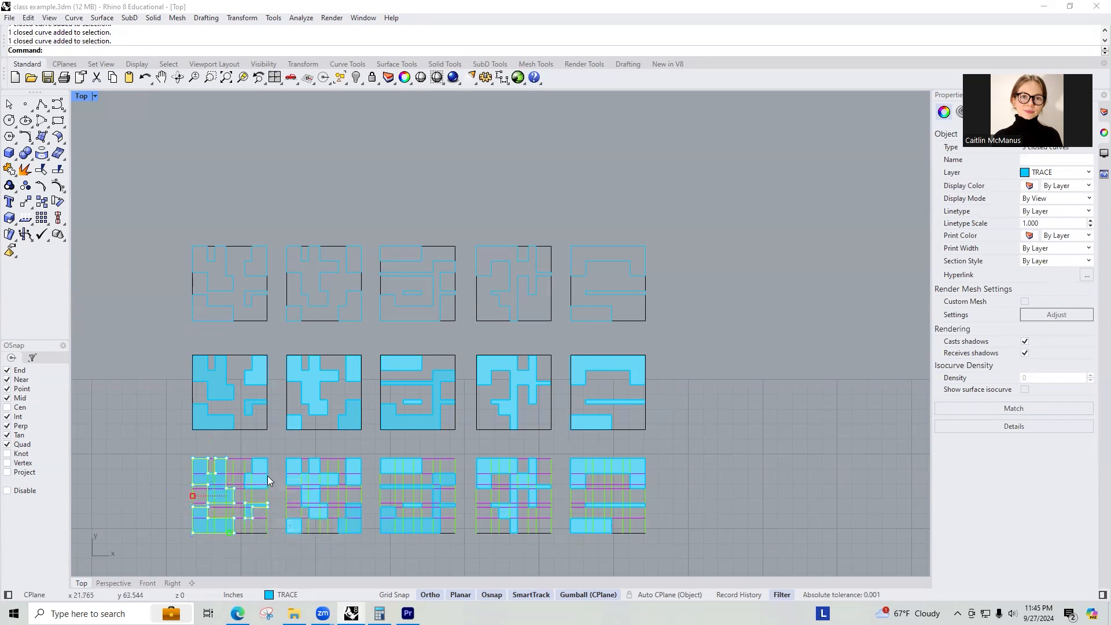
pyautogui.keyDown('shift'); pyautogui.click(259, 491); pyautogui.keyUp('shift')
pyautogui.click(289, 520)
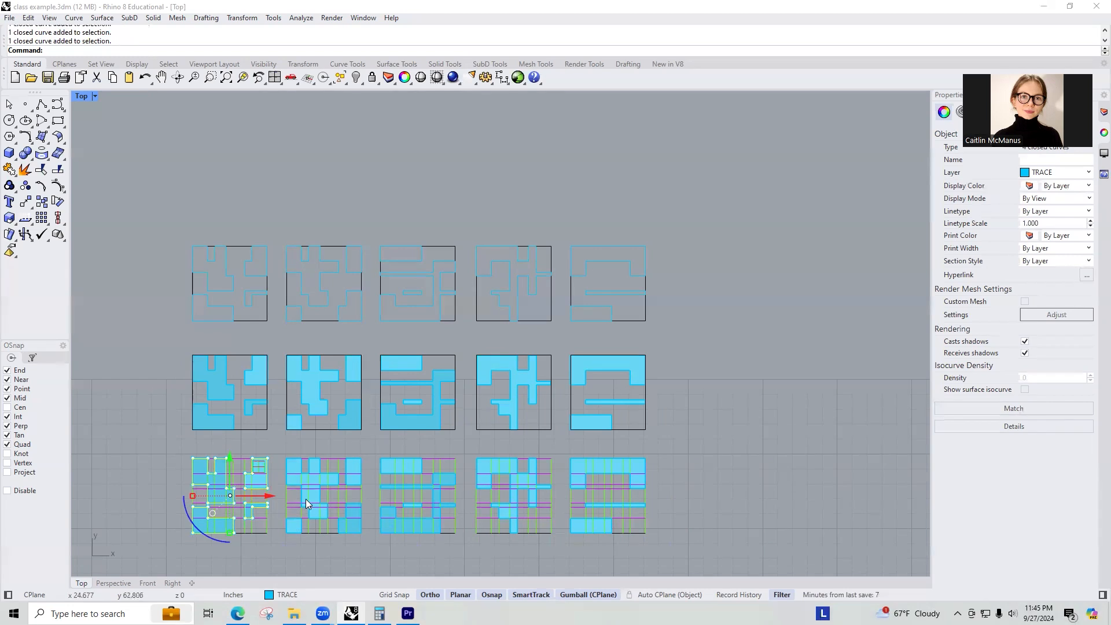
pyautogui.keyDown('shift'); pyautogui.click(260, 529); pyautogui.keyUp('shift')
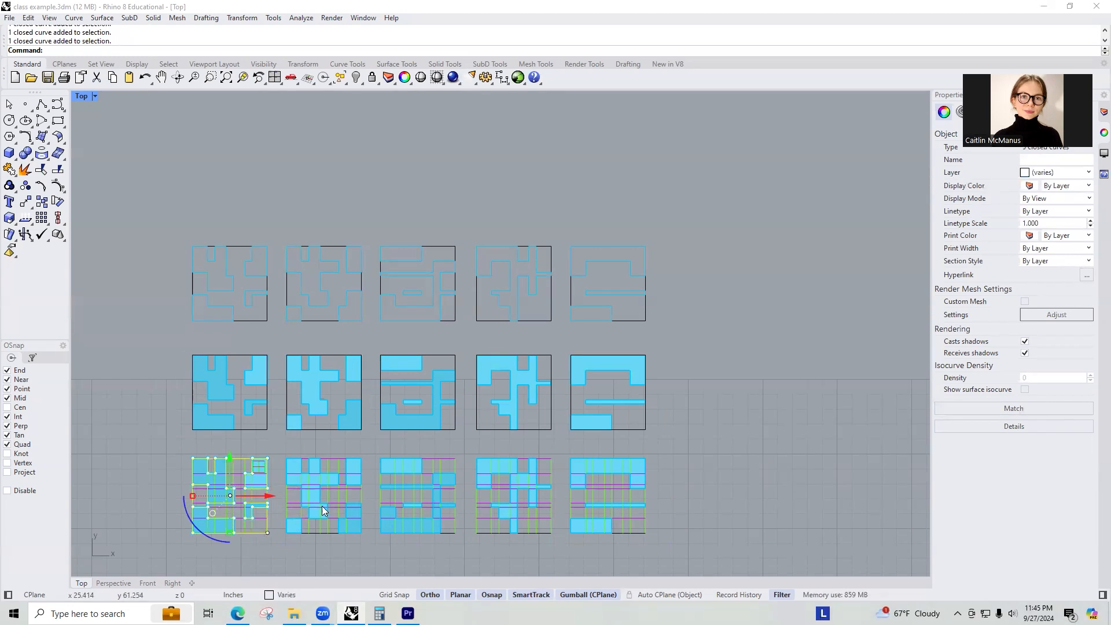
pyautogui.write('copy')
pyautogui.press('Return')
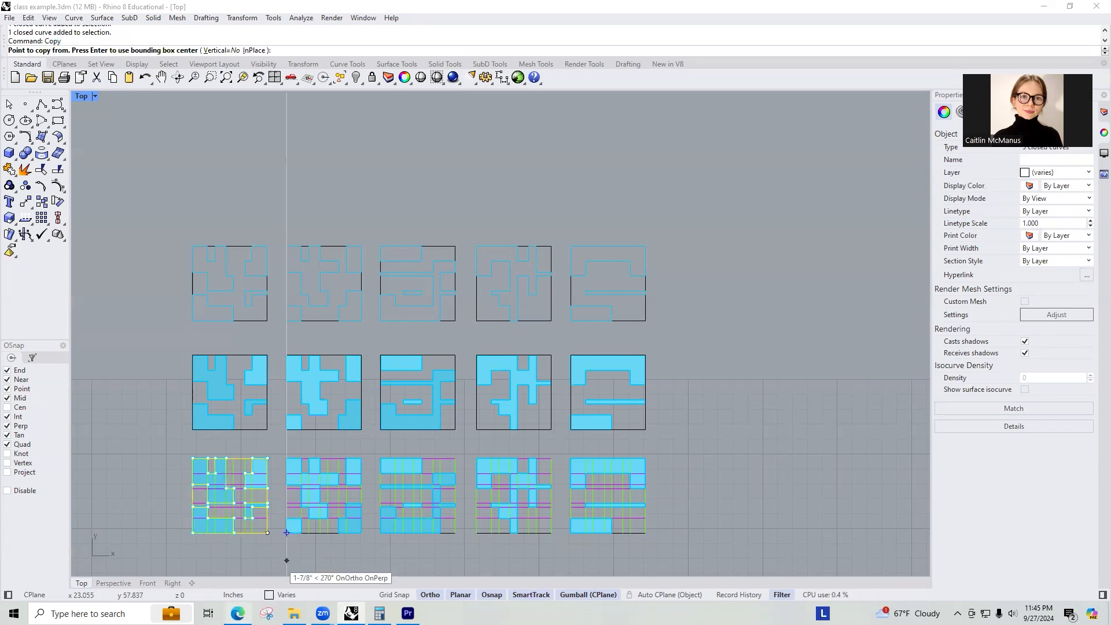
pyautogui.click(267, 532)
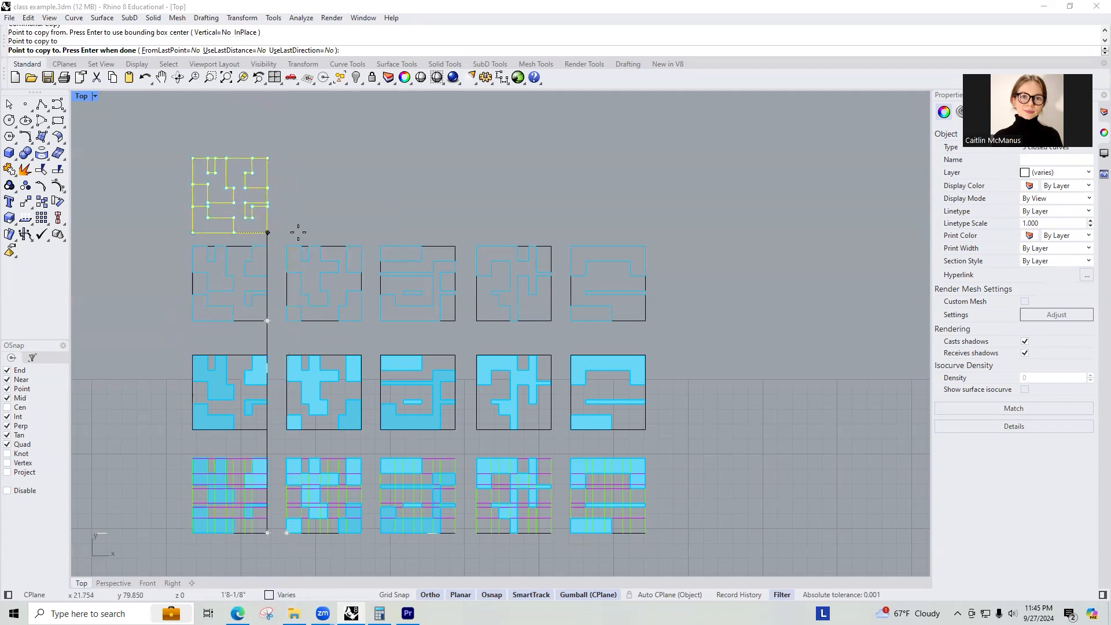
pyautogui.press('Escape')
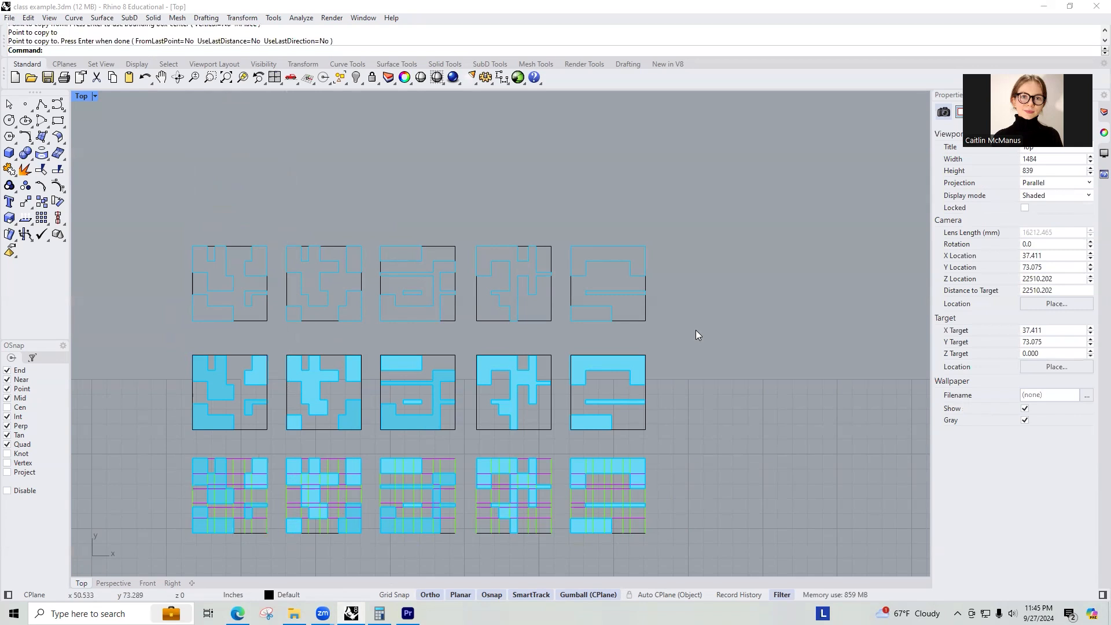
# Select all duplicate objects and delete them.
pyautogui.write('SelDup')
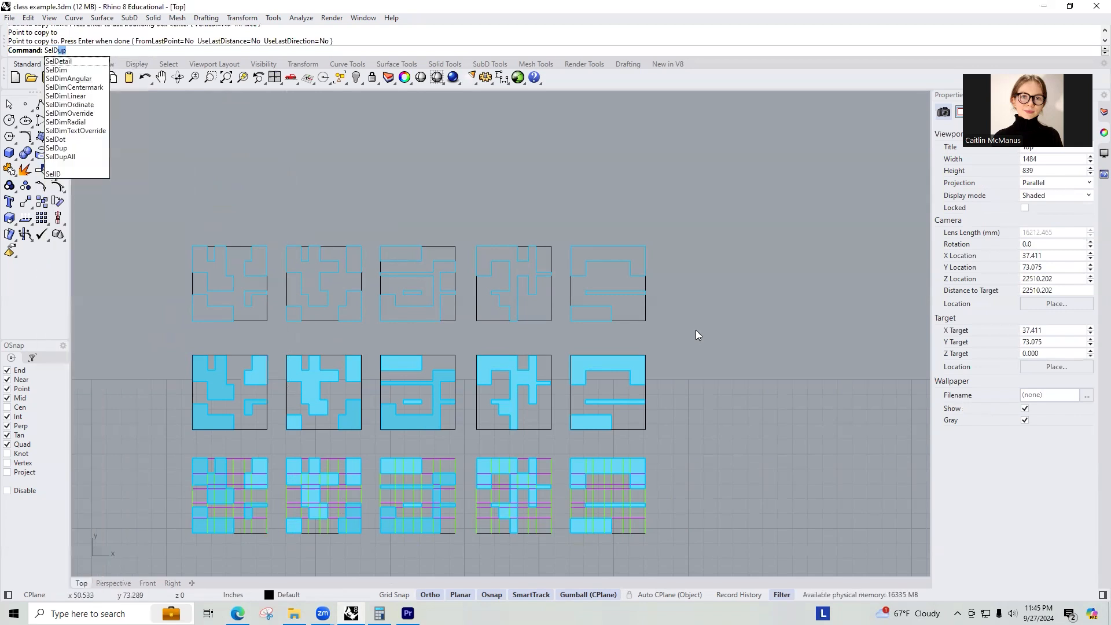
pyautogui.press('Return')
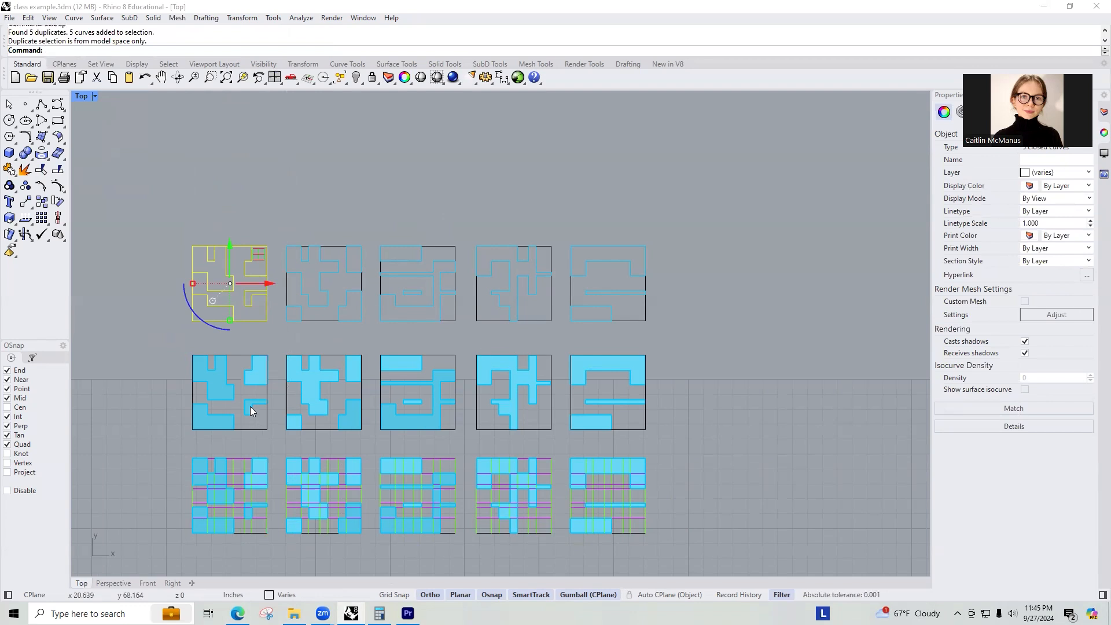
pyautogui.press('Delete')
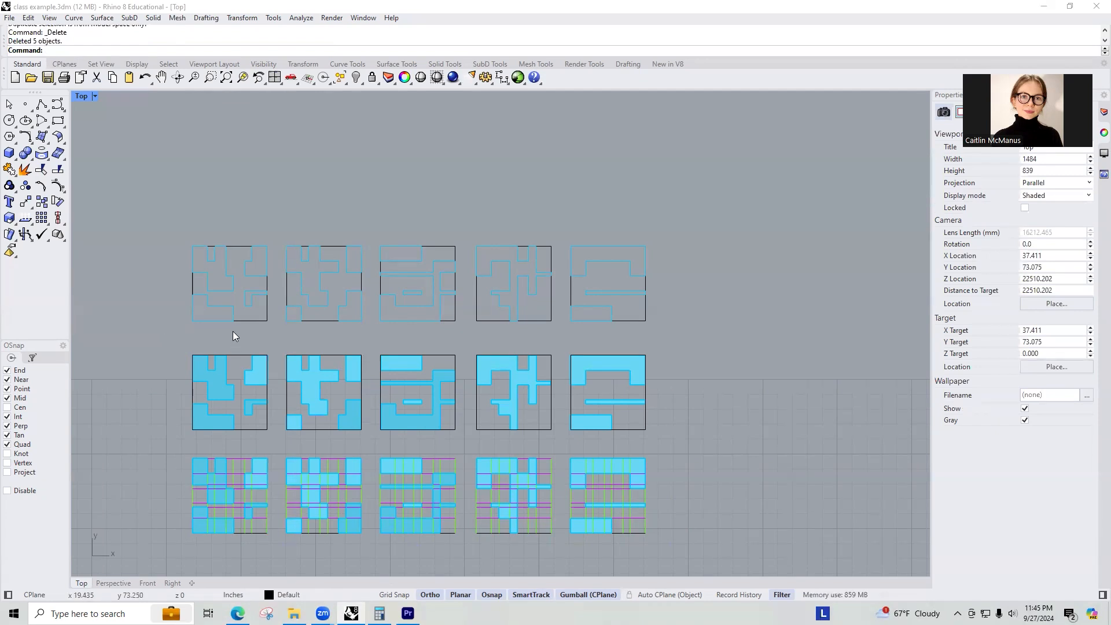
# Add a text label reading SCALE, 0.5 in high, above the first upper tile.
pyautogui.press('Return')
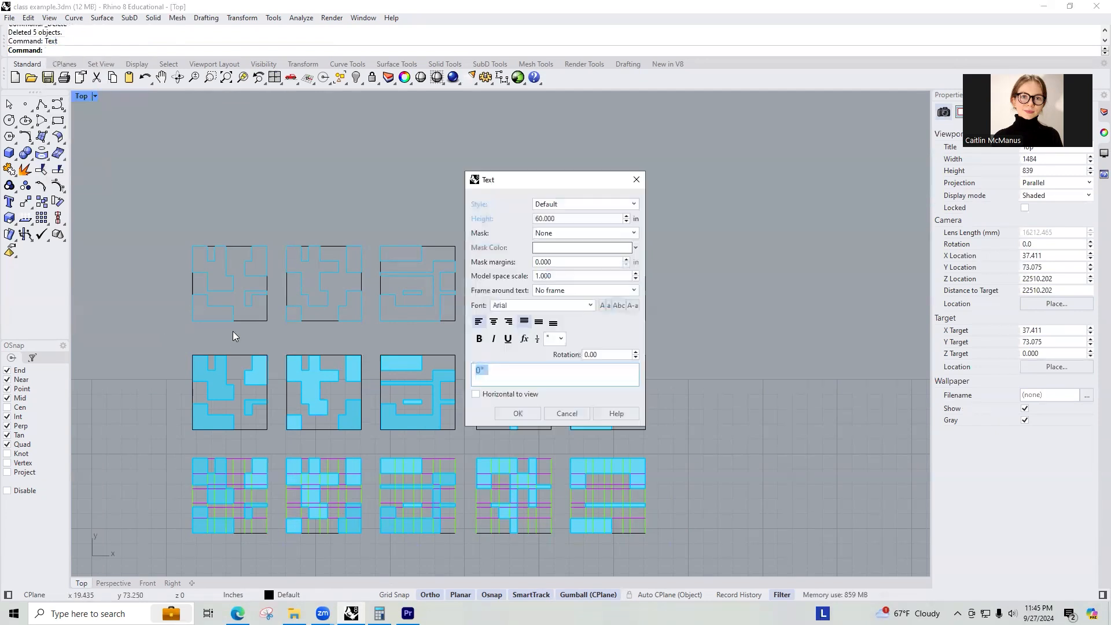
pyautogui.write('SCALE')
pyautogui.doubleClick(565, 219)
pyautogui.write('.5')
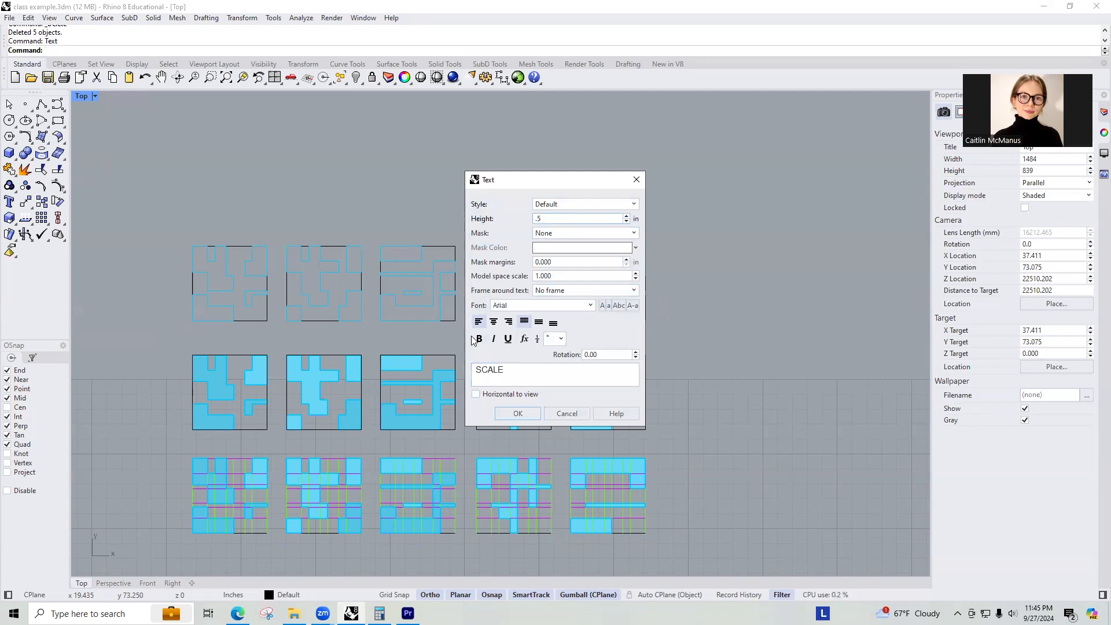
pyautogui.click(518, 413)
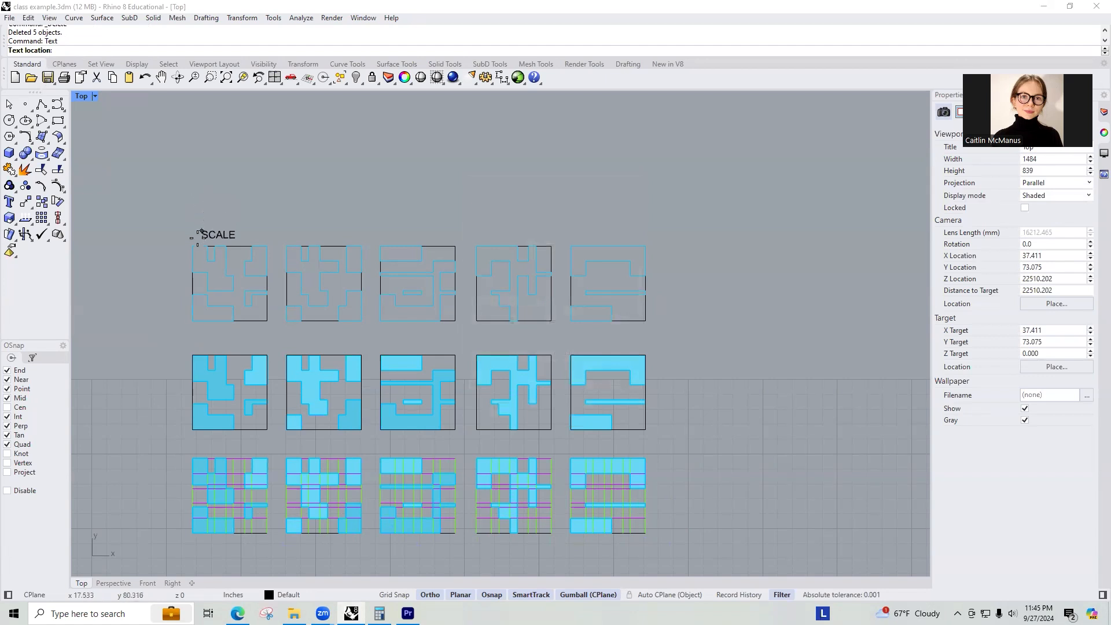
pyautogui.click(193, 200)
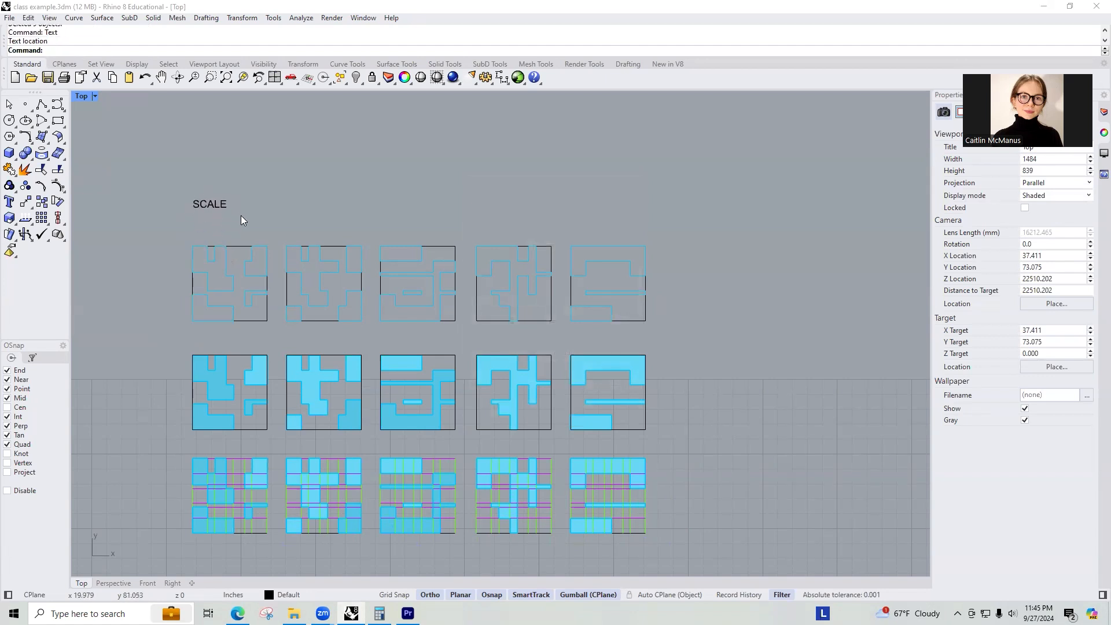
pyautogui.moveTo(183, 236); pyautogui.dragTo(652, 328)
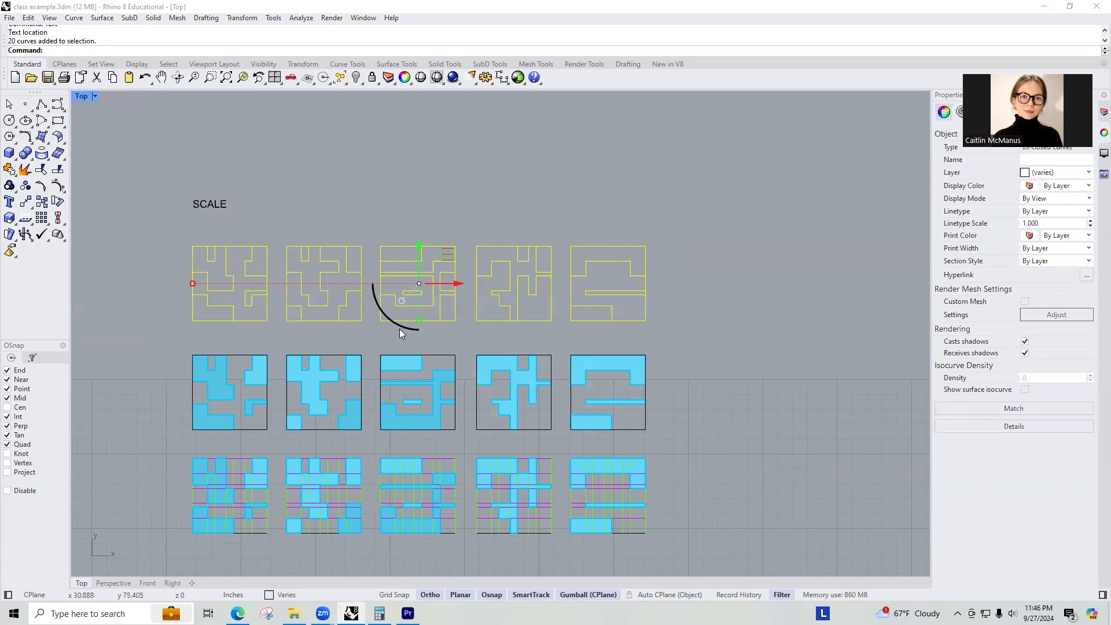
pyautogui.scroll(-5, 402, 333)
pyautogui.click(509, 277)
pyautogui.moveTo(526, 331); pyautogui.dragTo(468, 301, button='right')
# Draw a horizontal polyline 40' long starting at the top-left corner of the first upper tile.
pyautogui.write('PIIN')
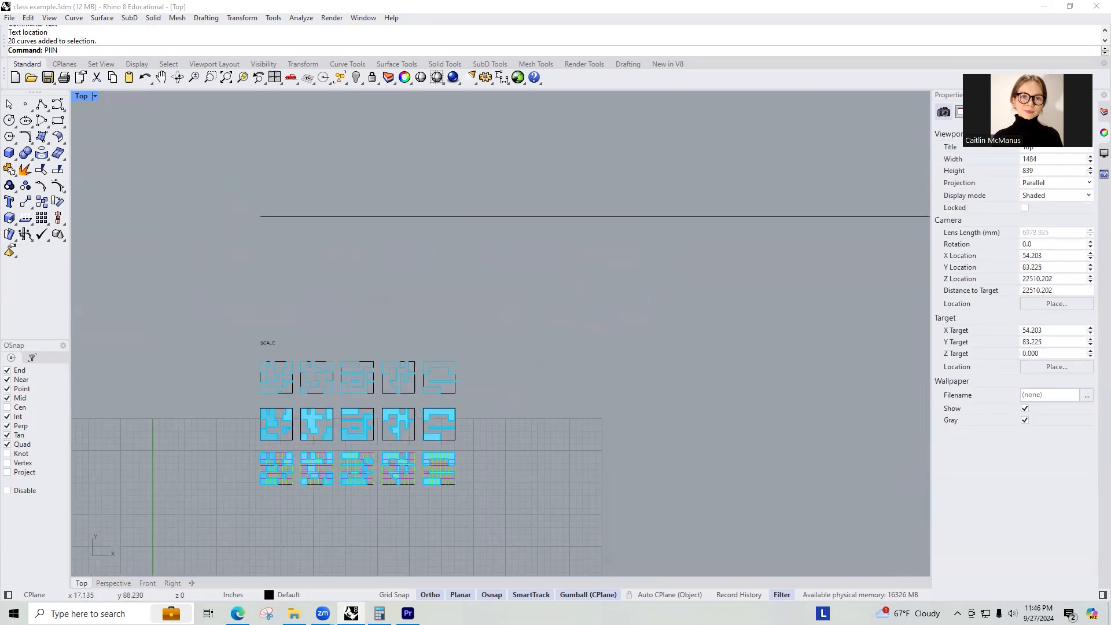
pyautogui.press('Return')
pyautogui.click(261, 360)
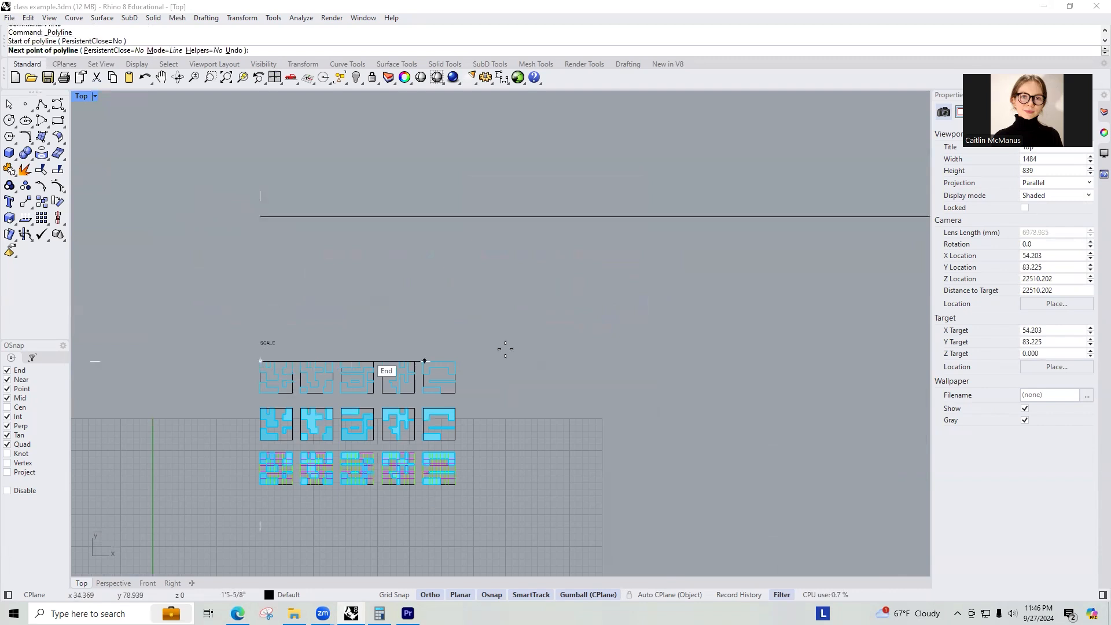
pyautogui.write("40'")
pyautogui.press('Return')
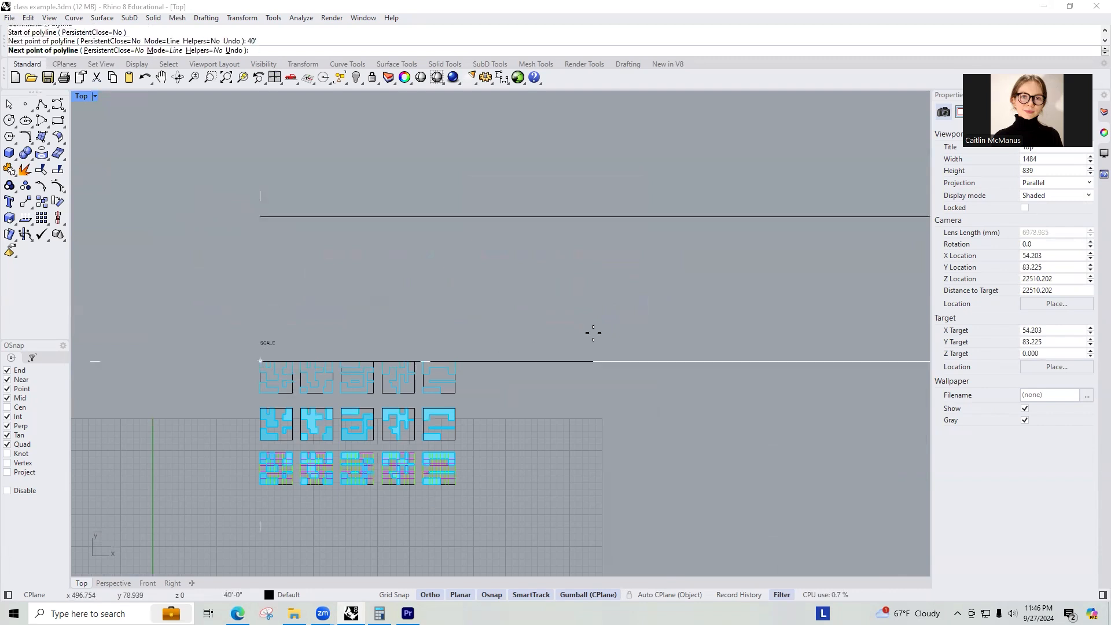
pyautogui.scroll(-4, 566, 299)
pyautogui.moveTo(754, 298); pyautogui.dragTo(428, 290, button='right')
pyautogui.scroll(-6, 429, 290)
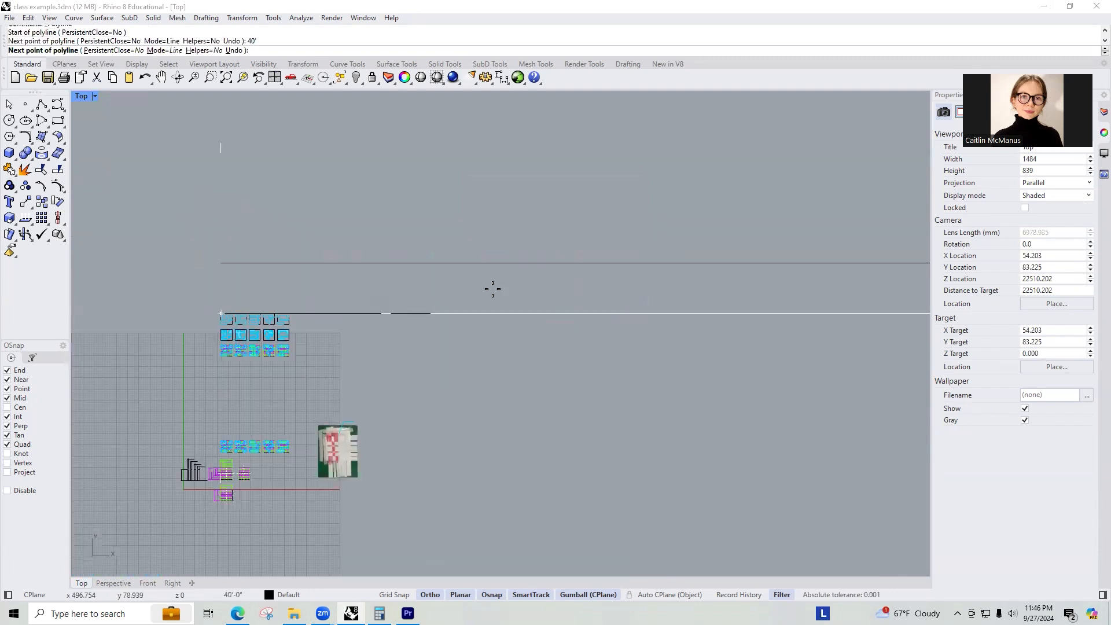
pyautogui.scroll(-4, 492, 288)
pyautogui.click(680, 302)
pyautogui.press('Return')
# Delete the older long horizontal line and move the 40' line up above the tiles.
pyautogui.scroll(6, 403, 300)
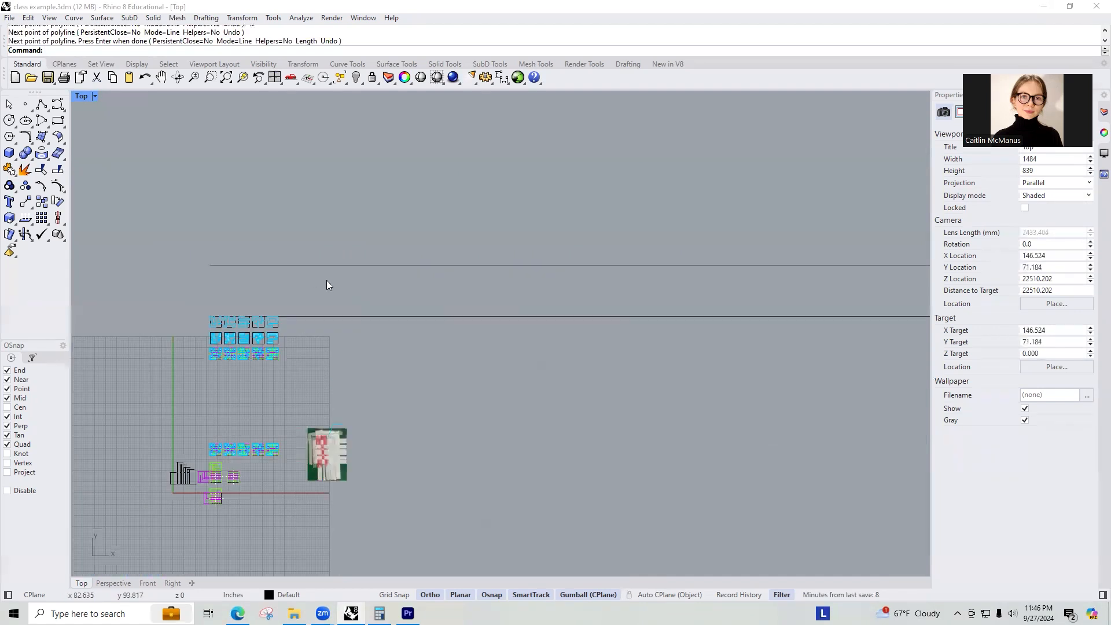
pyautogui.scroll(2, 351, 286)
pyautogui.moveTo(325, 279); pyautogui.dragTo(208, 175)
pyautogui.press('Delete')
pyautogui.moveTo(432, 356); pyautogui.dragTo(375, 289)
pyautogui.moveTo(844, 294); pyautogui.dragTo(828, 248)
pyautogui.click(376, 324)
# Copy the upper row of tile outlines so their lower-left corner sits at the left end of the 40' line.
pyautogui.scroll(2, 171, 277)
pyautogui.scroll(5, 167, 359)
pyautogui.moveTo(177, 477); pyautogui.dragTo(717, 370)
pyautogui.write('copy')
pyautogui.press('Return')
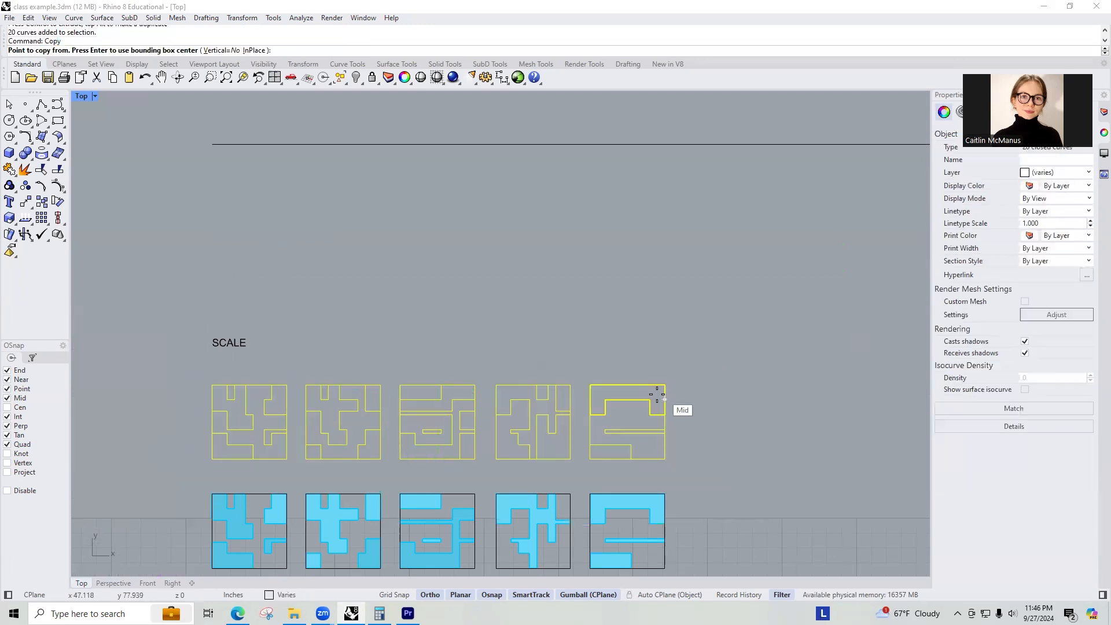
pyautogui.click(212, 459)
pyautogui.scroll(-3, 260, 447)
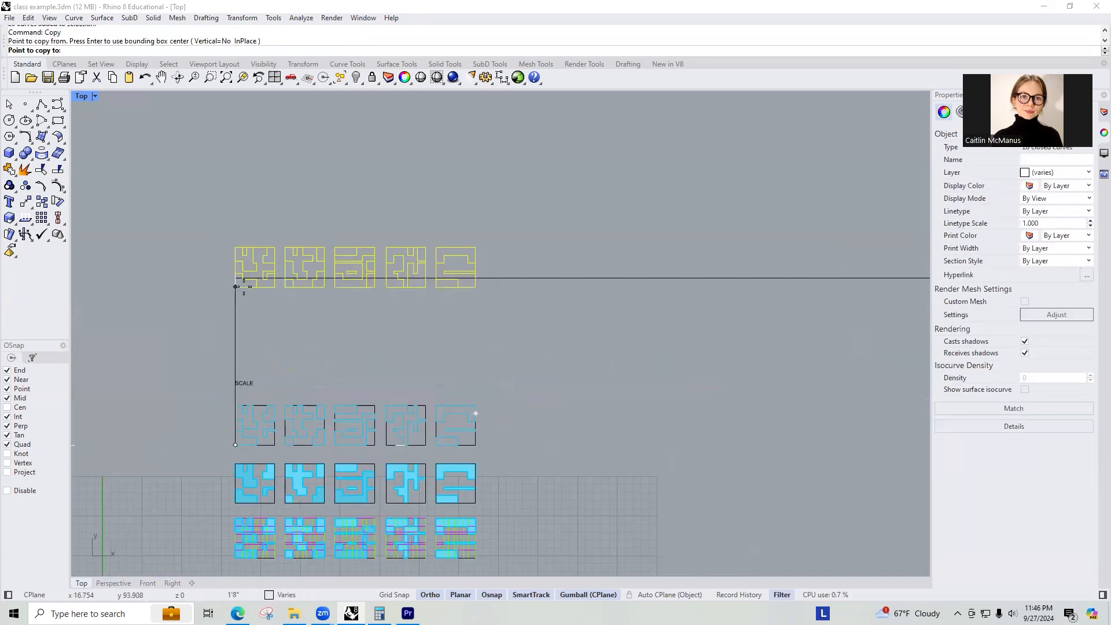
pyautogui.click(234, 278)
pyautogui.press('Return')
# Group the copied row of tile outlines.
pyautogui.moveTo(213, 215); pyautogui.dragTo(533, 314)
pyautogui.write('gro')
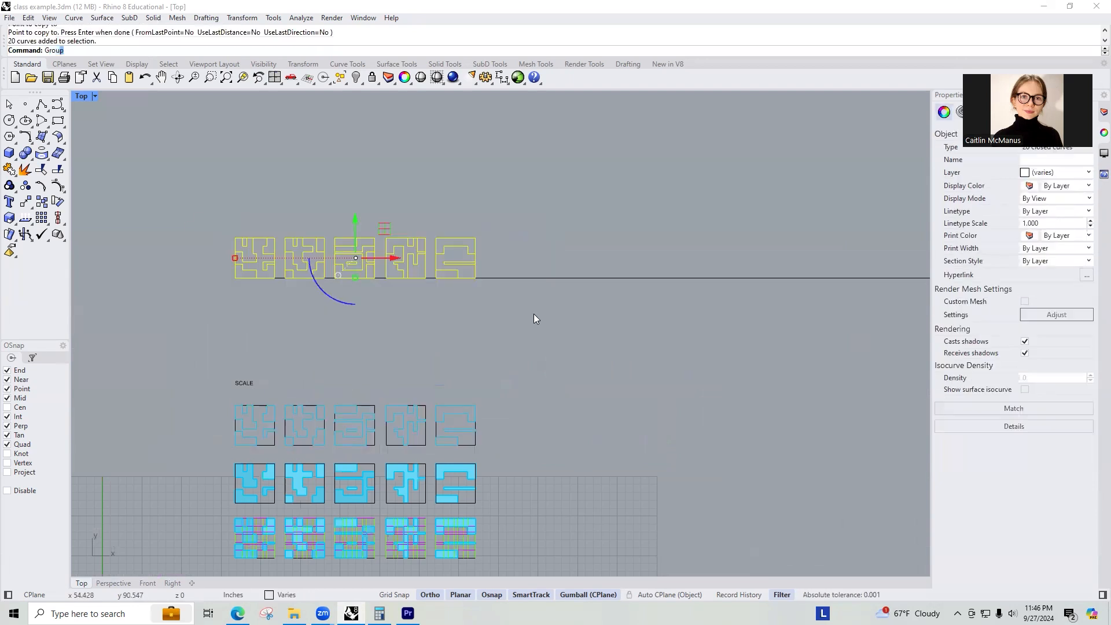
pyautogui.press('Return')
# Scale the grouped copies from the line's left end so the first tile's width matches the 40' line.
pyautogui.write('sc')
pyautogui.press('Return')
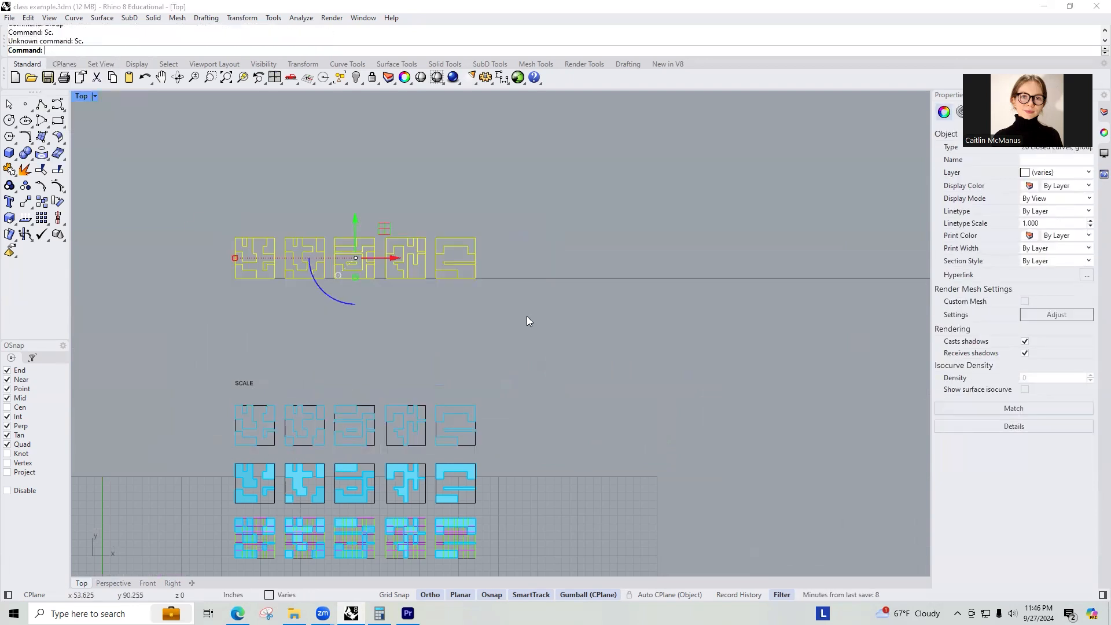
pyautogui.write('sc')
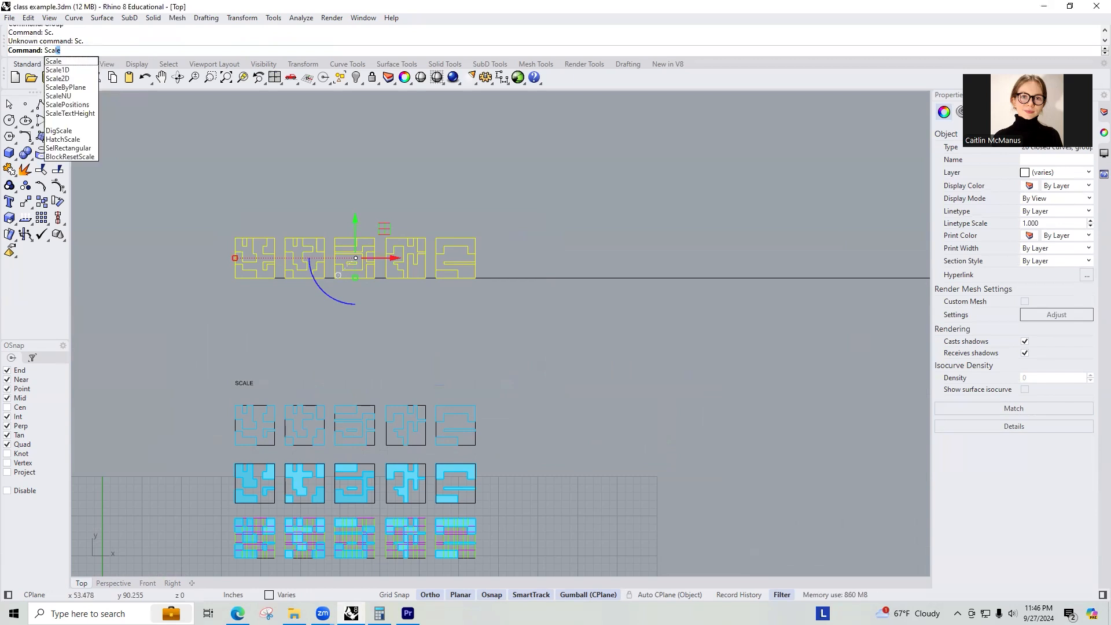
pyautogui.press('Return')
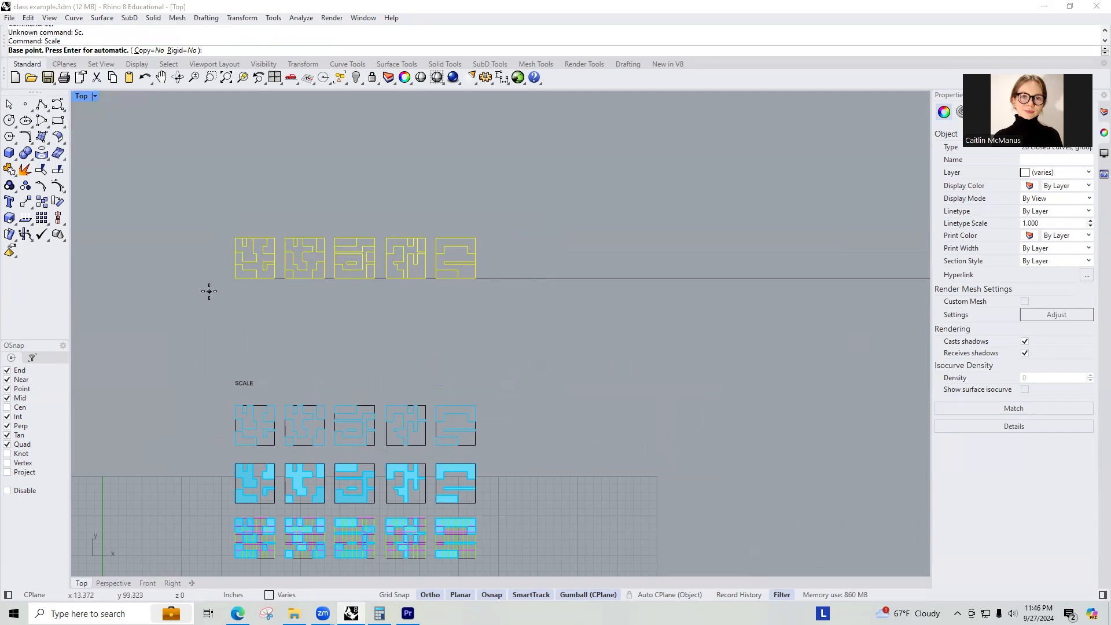
pyautogui.click(235, 279)
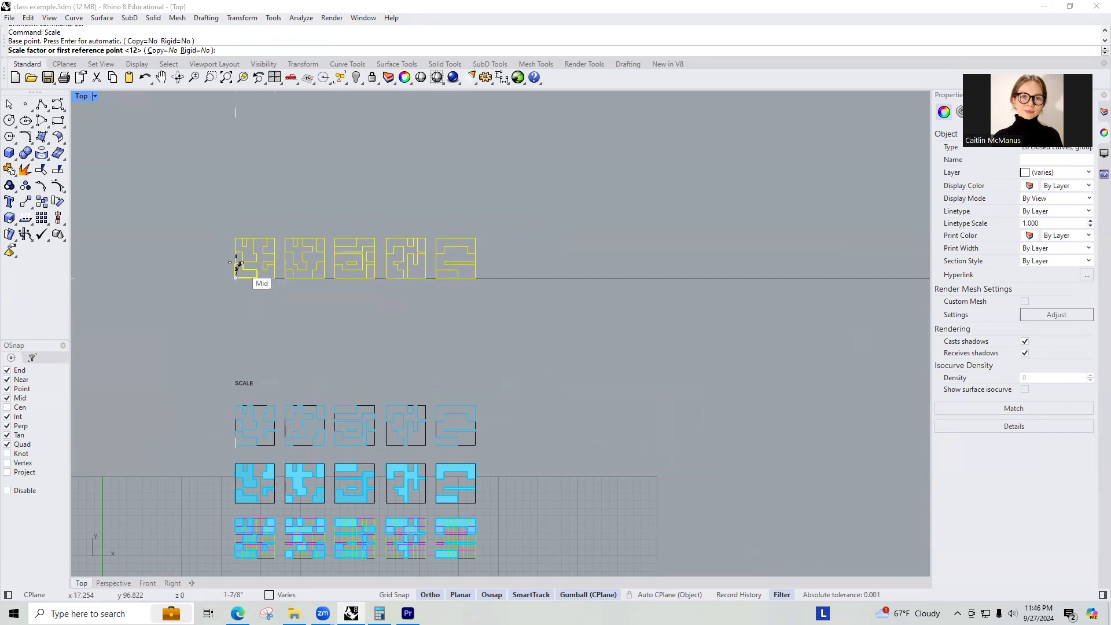
pyautogui.click(272, 278)
pyautogui.scroll(-5, 273, 277)
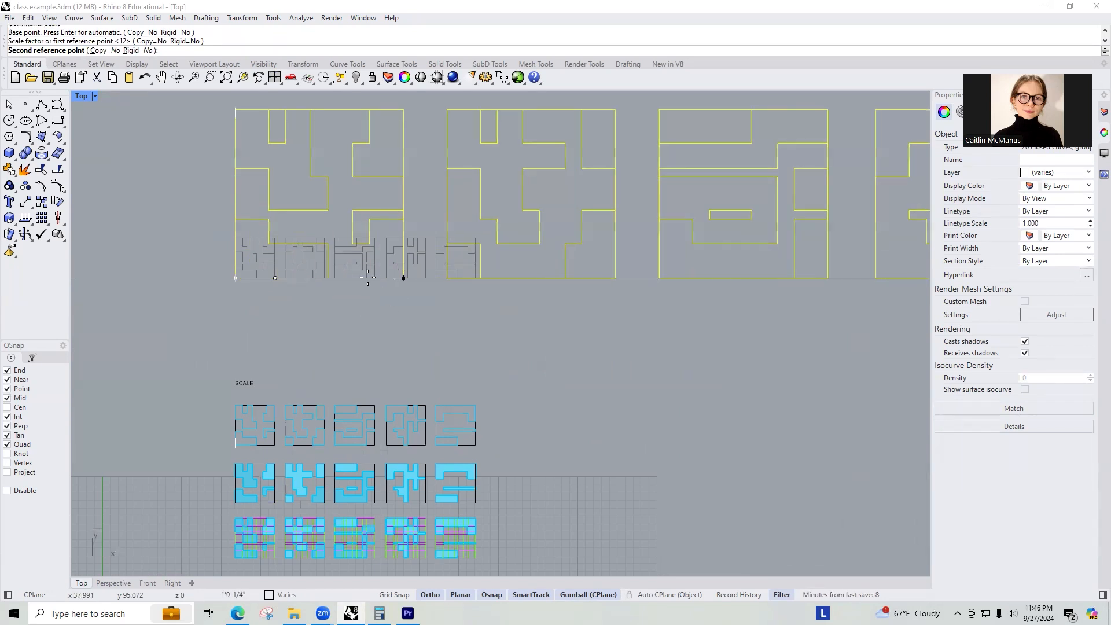
pyautogui.scroll(-5, 333, 258)
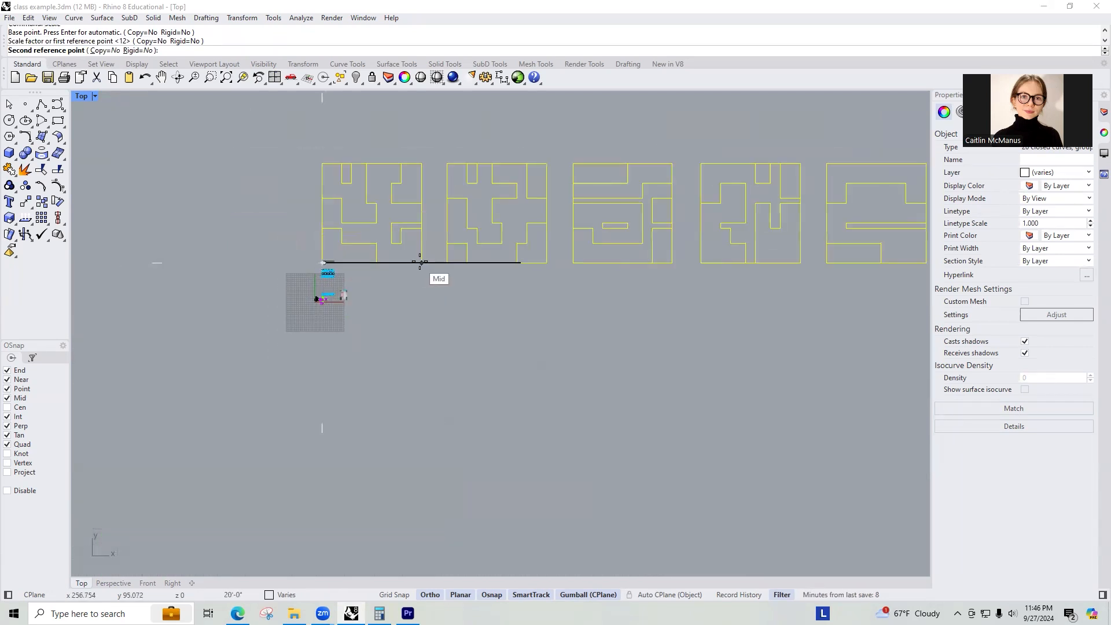
pyautogui.click(521, 263)
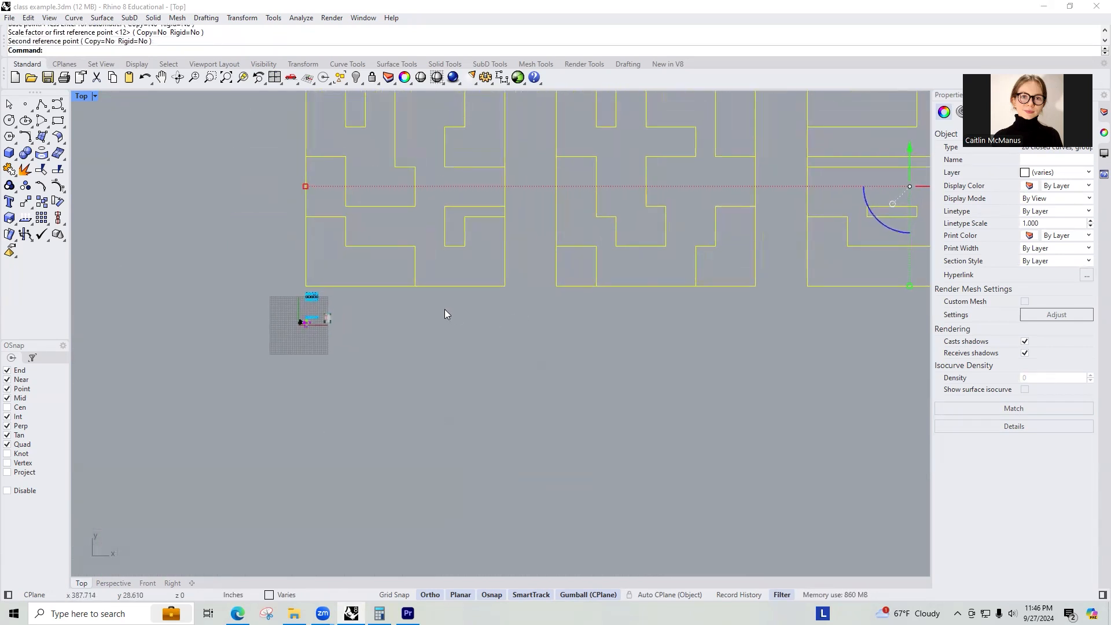
# Add a horizontal dimension across the bottom width of the first scaled tile.
pyautogui.scroll(3, 399, 304)
pyautogui.moveTo(352, 295); pyautogui.dragTo(425, 406, button='right')
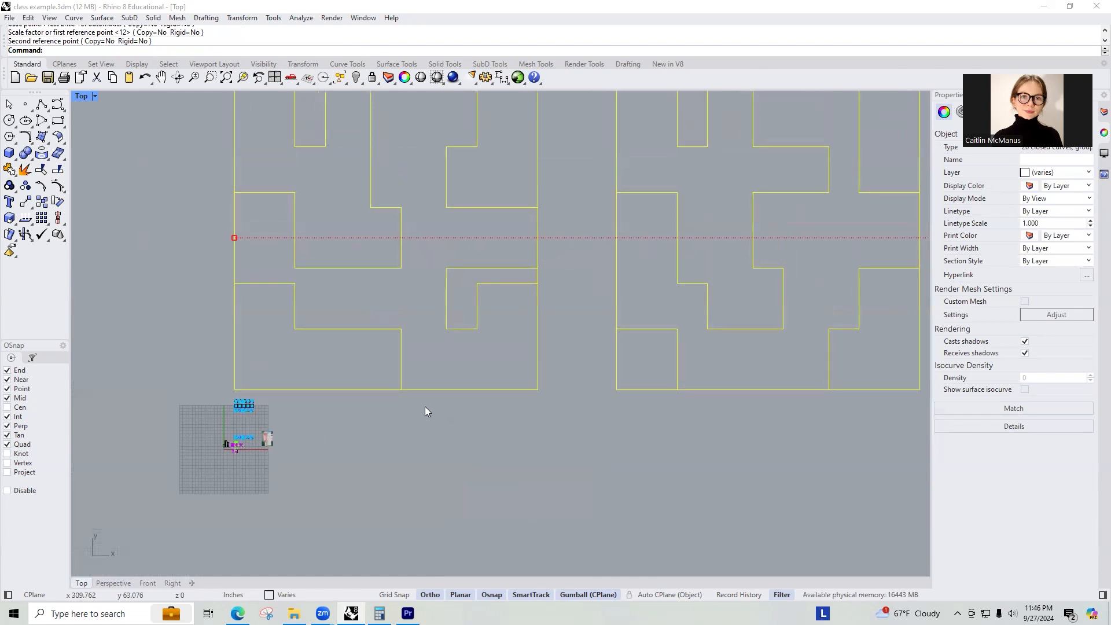
pyautogui.scroll(-2, 425, 396)
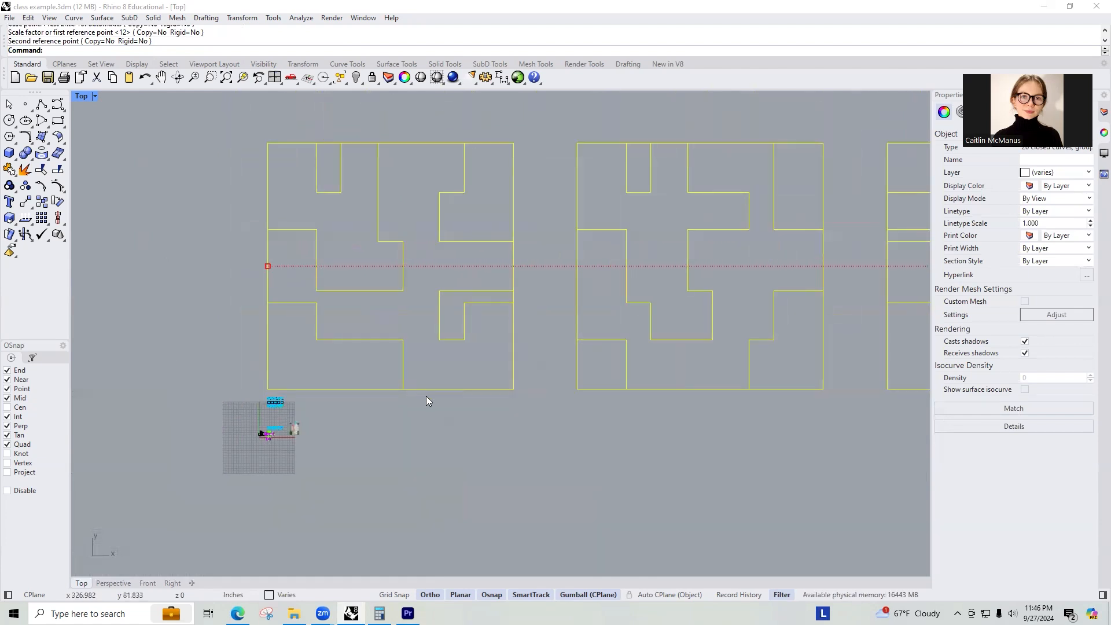
pyautogui.write('Di')
pyautogui.press('Return')
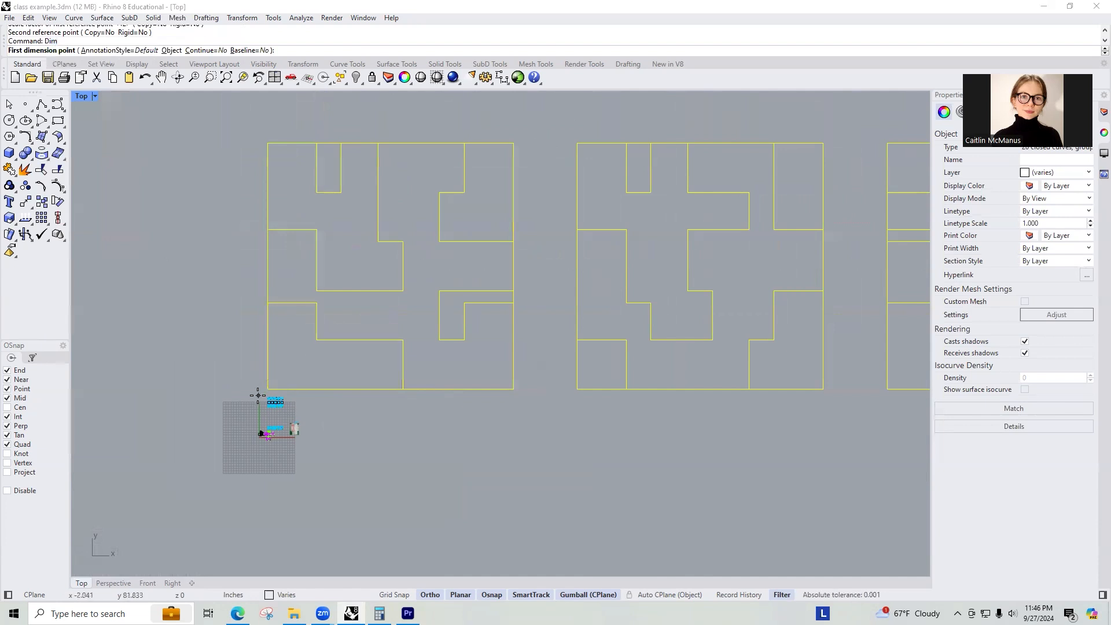
pyautogui.click(267, 389)
pyautogui.click(513, 389)
pyautogui.click(432, 403)
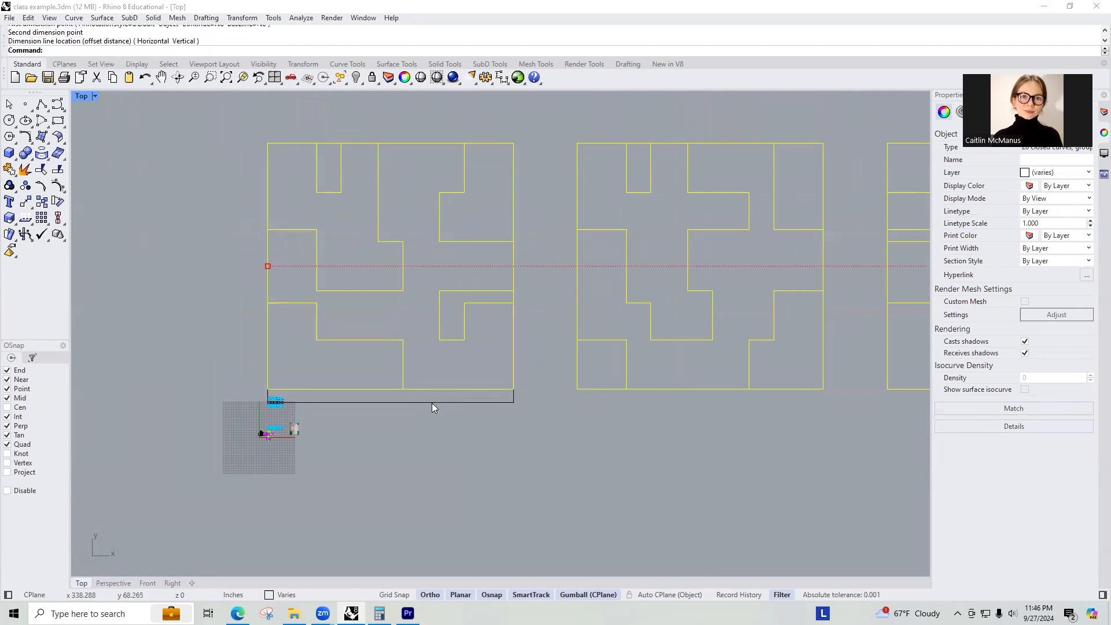
# Set the text height of the new horizontal dimension to 25.
pyautogui.click(389, 399)
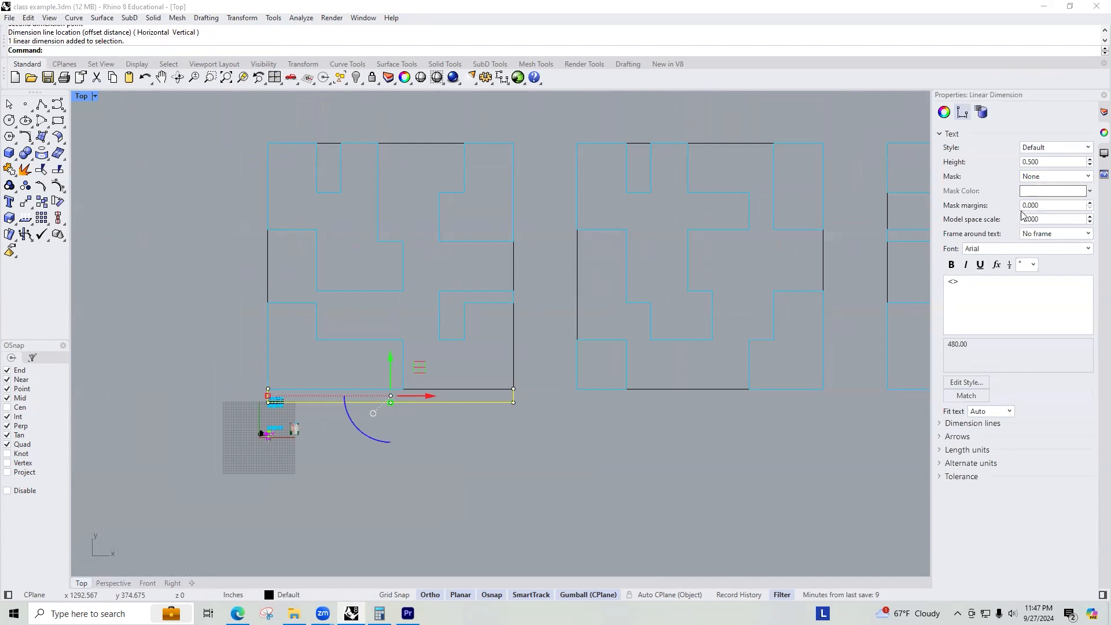
pyautogui.click(1041, 165)
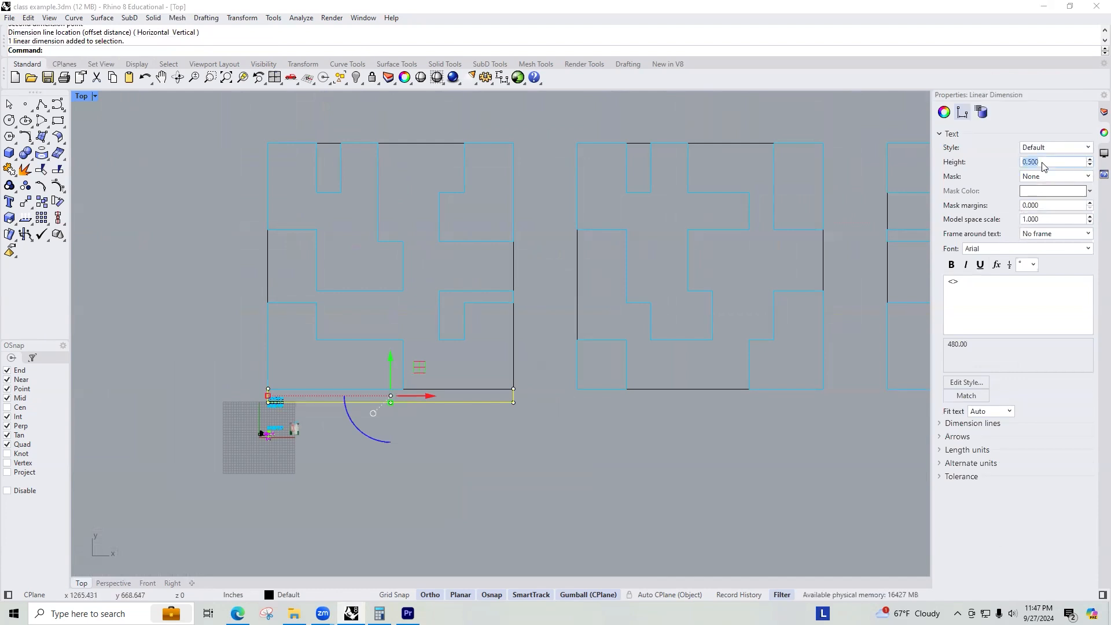
pyautogui.write('60')
pyautogui.press('Return')
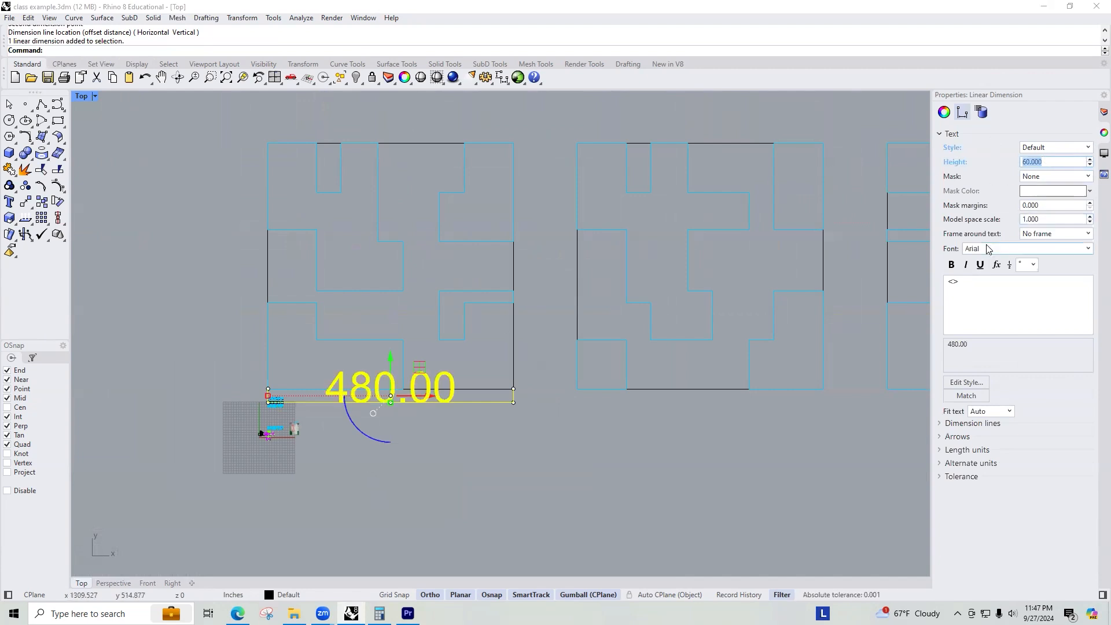
pyautogui.write('45')
pyautogui.press('BackSpace')
pyautogui.press('BackSpace')
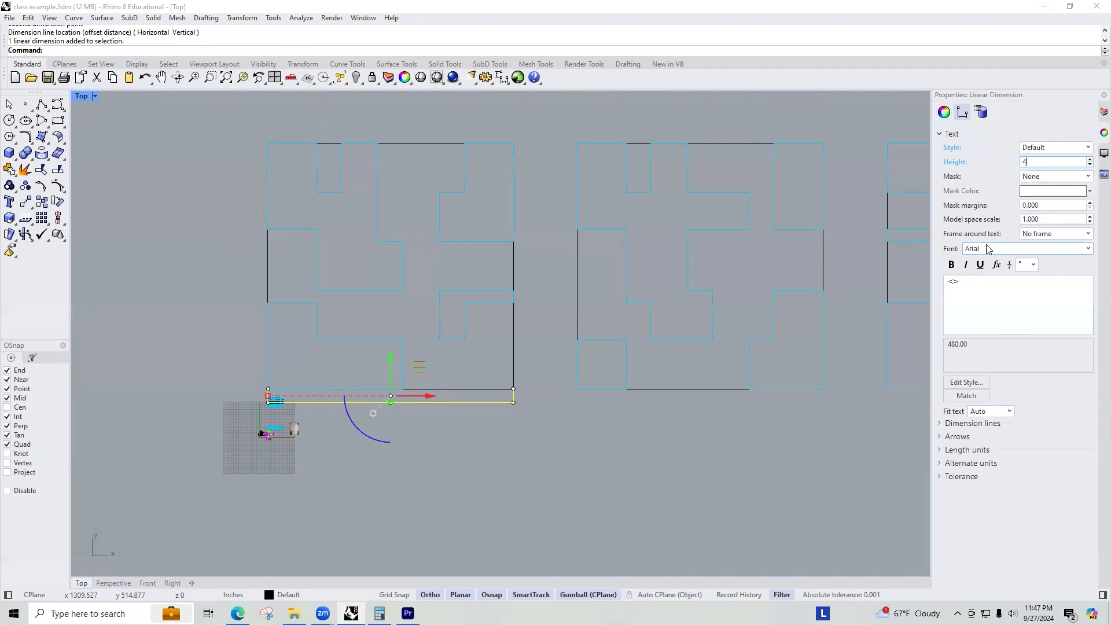
pyautogui.write('20')
pyautogui.press('BackSpace')
pyautogui.write('5')
pyautogui.click(618, 448)
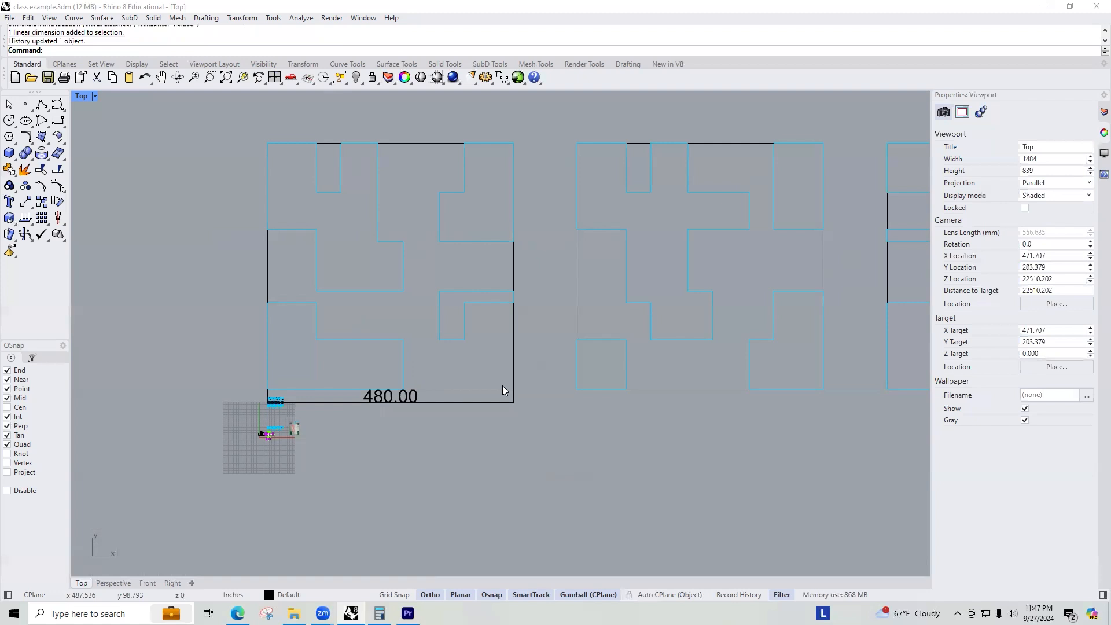
# Open the default annotation style and expand its font, text, dimension, arrow, unit, leader and tolerance sections.
pyautogui.click(406, 400)
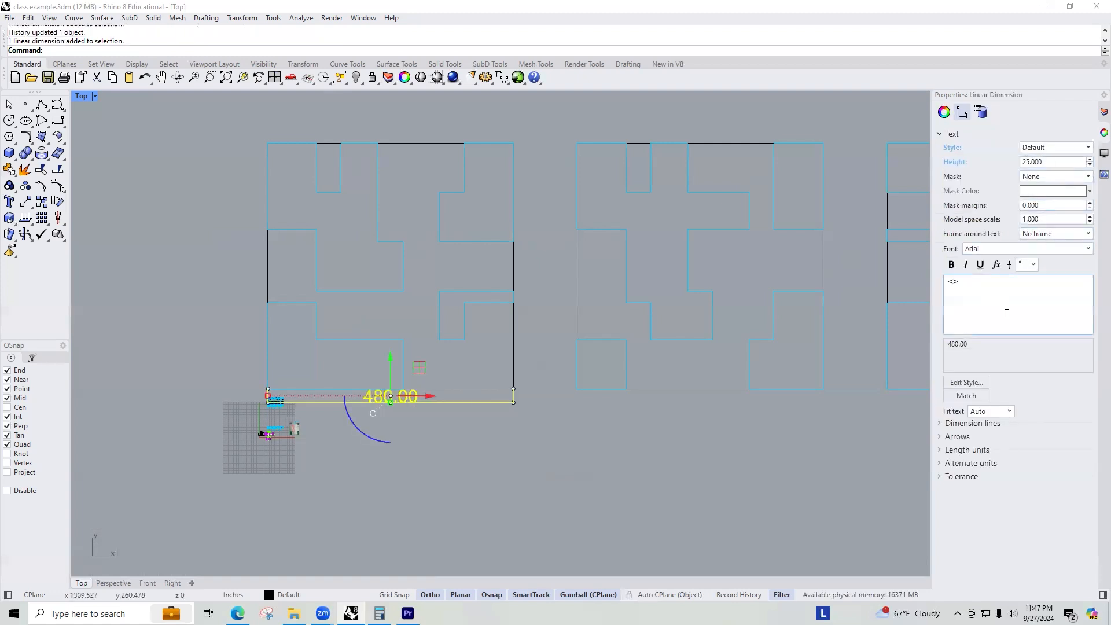
pyautogui.click(1084, 149)
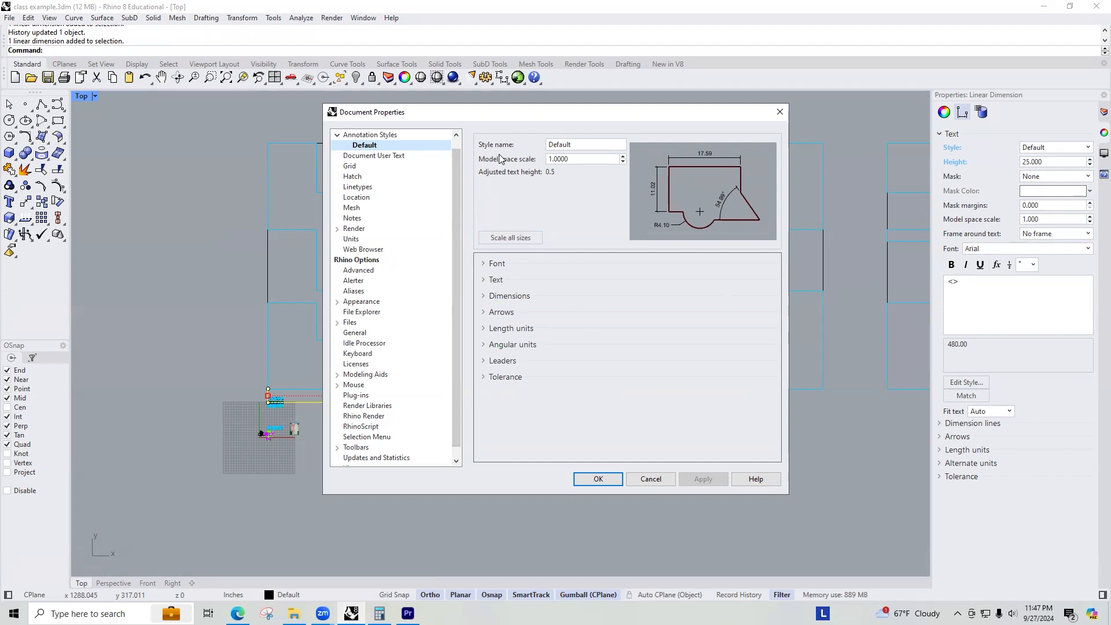
pyautogui.click(488, 265)
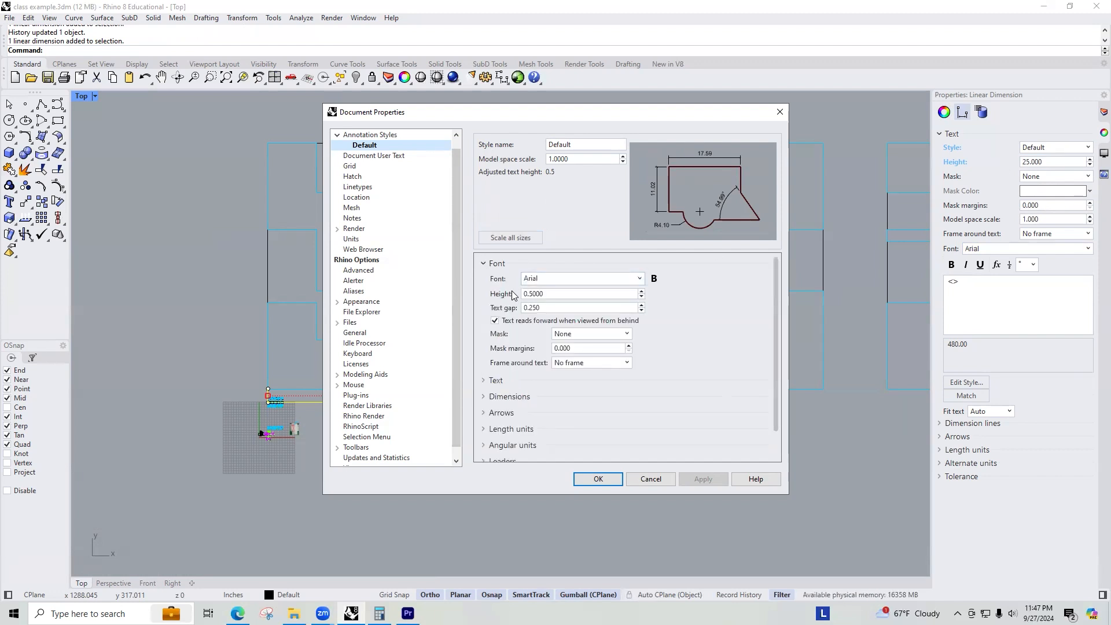
pyautogui.click(484, 383)
pyautogui.scroll(-2, 483, 382)
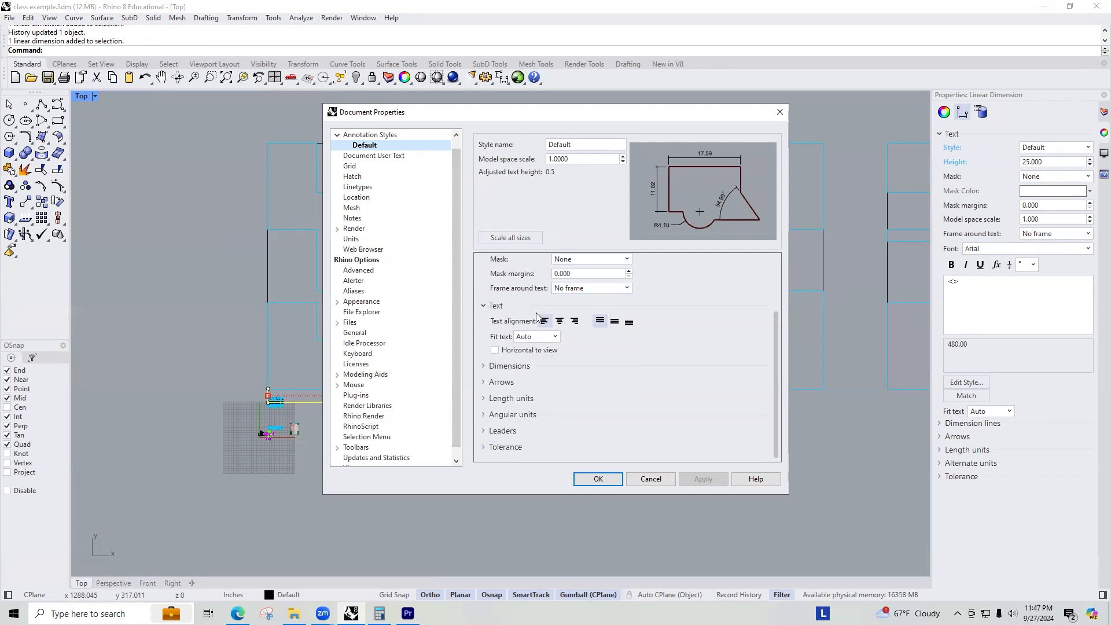
pyautogui.click(481, 368)
pyautogui.scroll(-3, 582, 370)
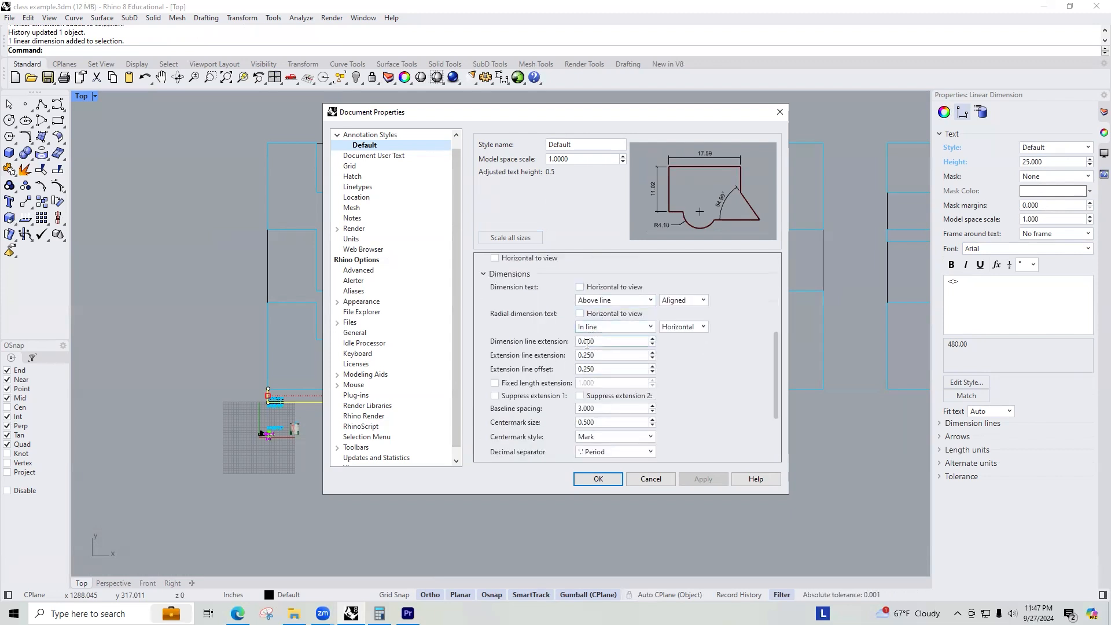
pyautogui.scroll(-2, 578, 355)
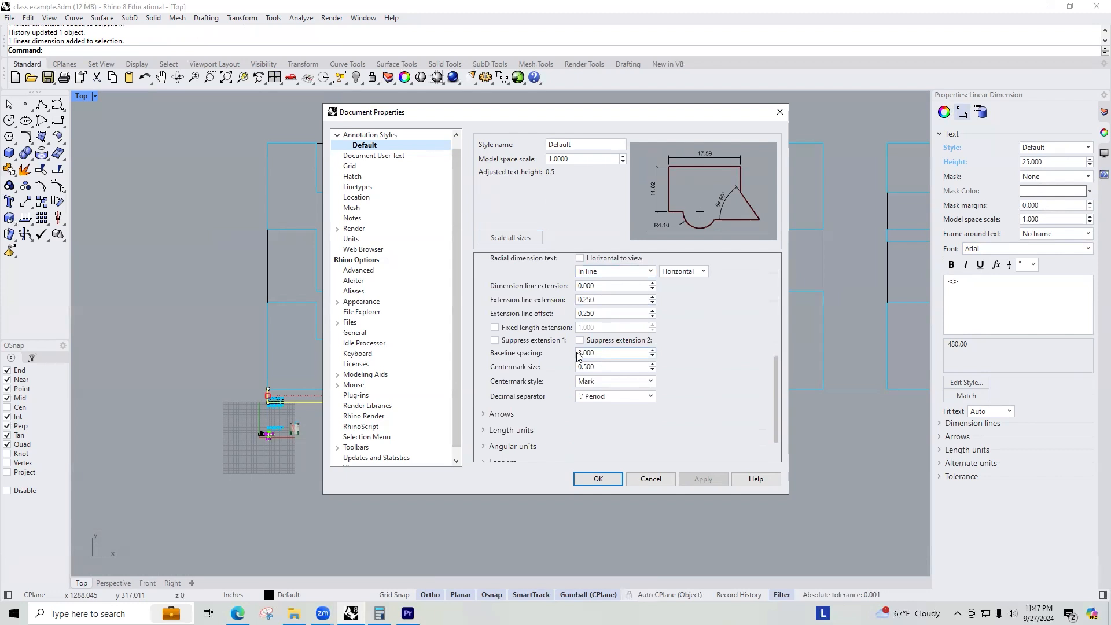
pyautogui.click(501, 414)
pyautogui.scroll(-5, 560, 344)
pyautogui.scroll(-1, 560, 343)
pyautogui.click(495, 392)
pyautogui.scroll(-5, 496, 393)
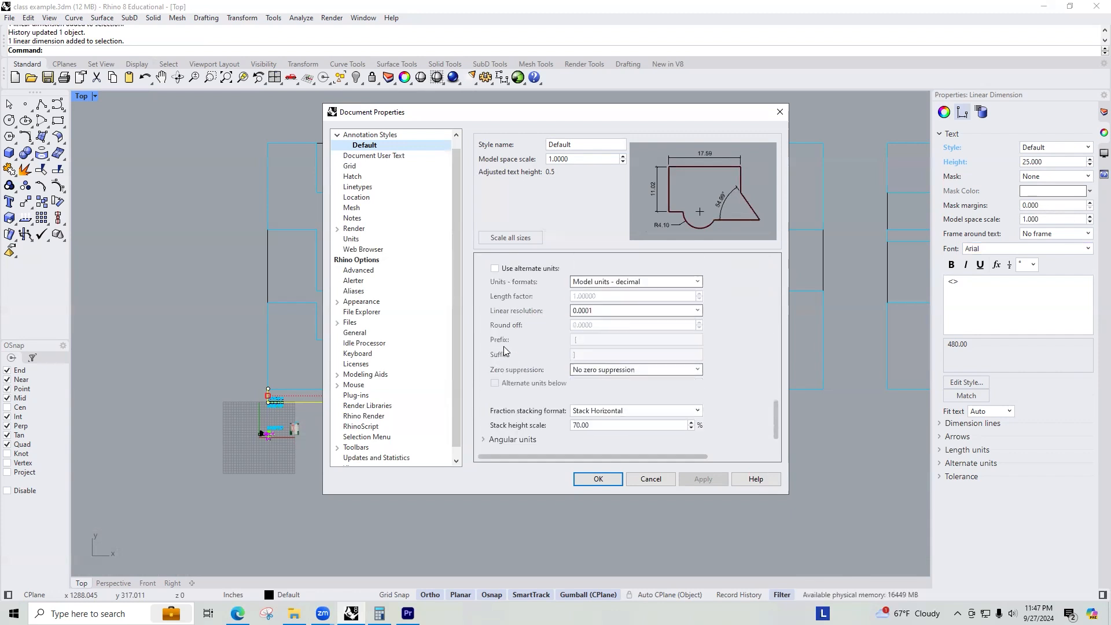
pyautogui.scroll(-1, 503, 350)
pyautogui.click(492, 421)
pyautogui.scroll(-1, 493, 419)
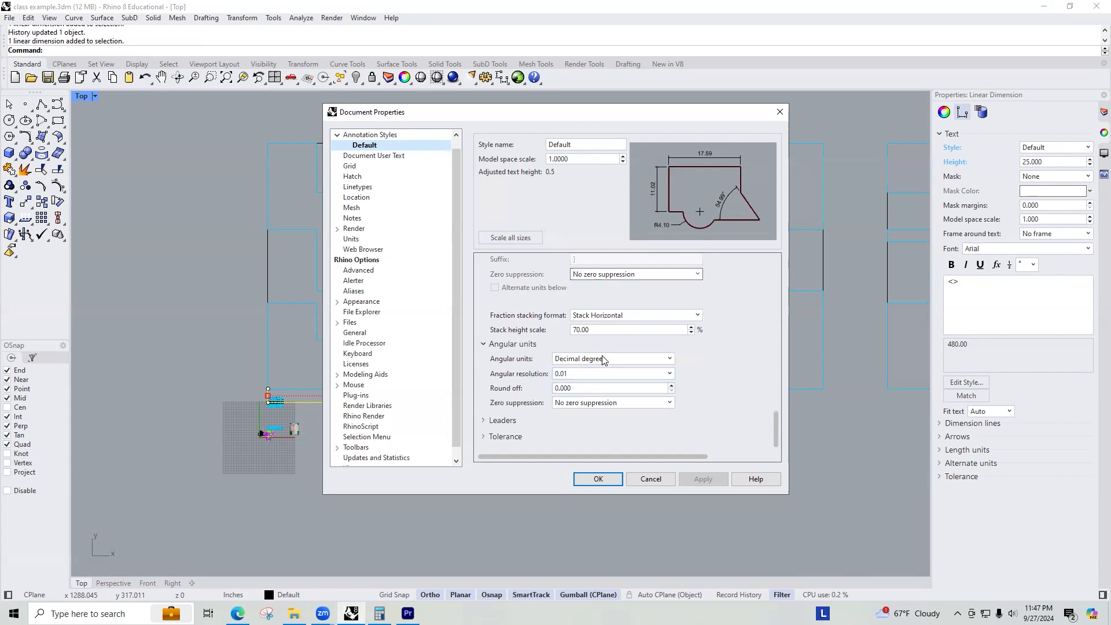
pyautogui.click(637, 316)
pyautogui.click(640, 317)
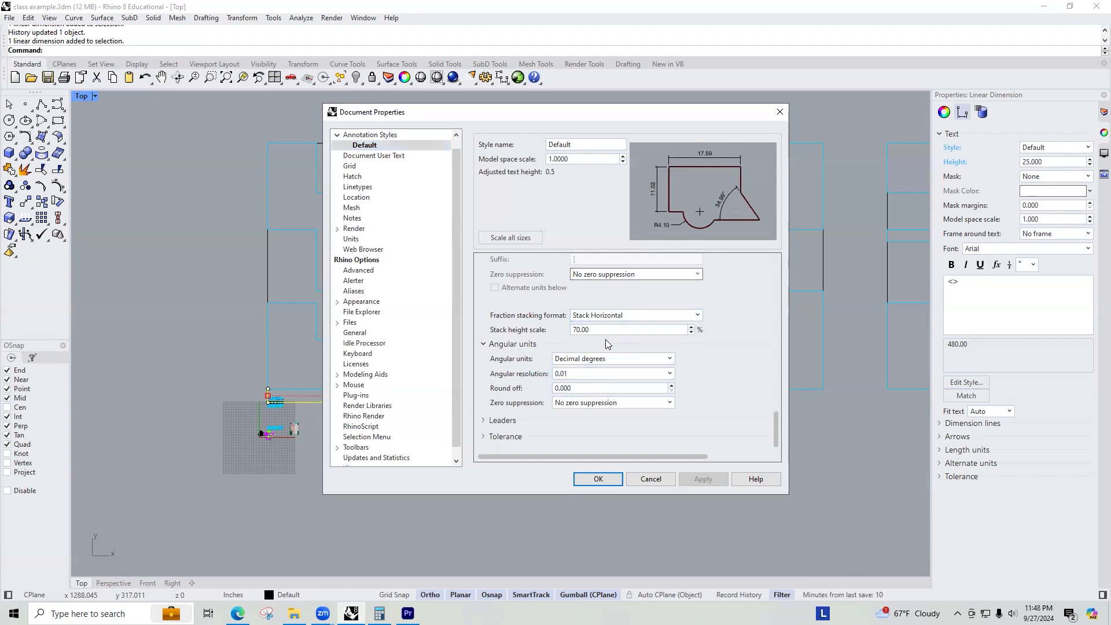
pyautogui.click(491, 420)
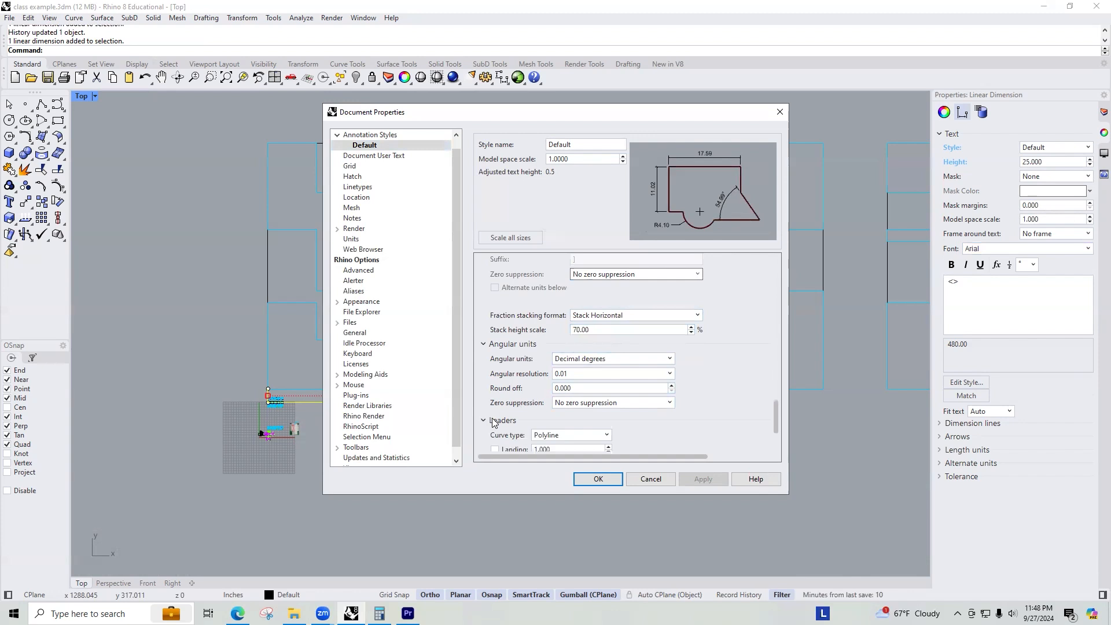
pyautogui.click(495, 436)
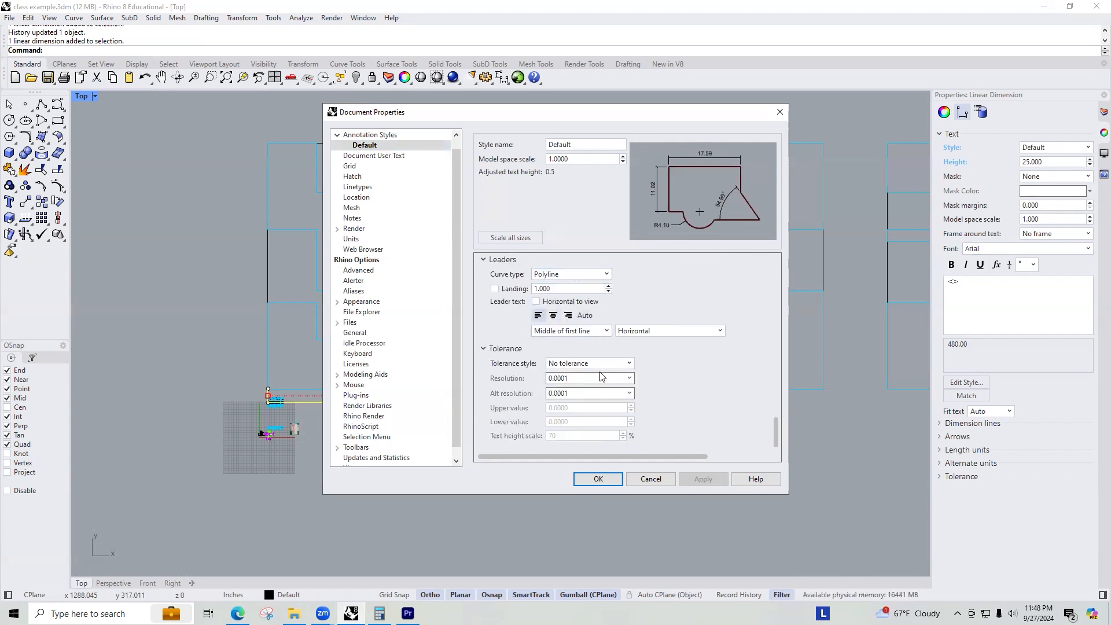
# Set the default annotation style's length units to Feet - feet & inches and apply it.
pyautogui.scroll(6, 600, 376)
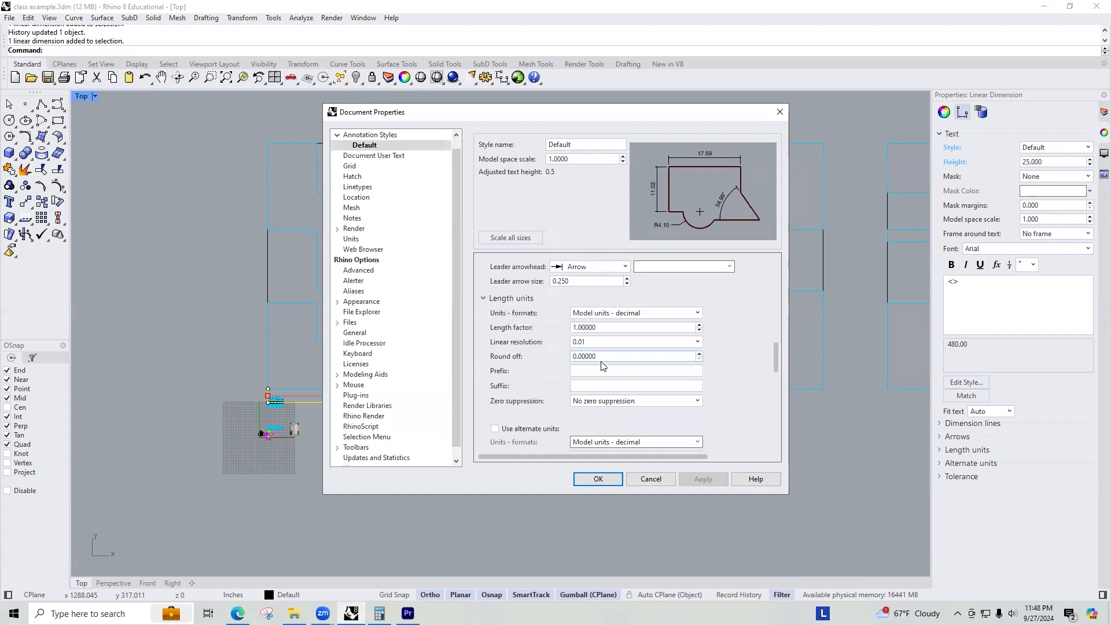
pyautogui.click(658, 313)
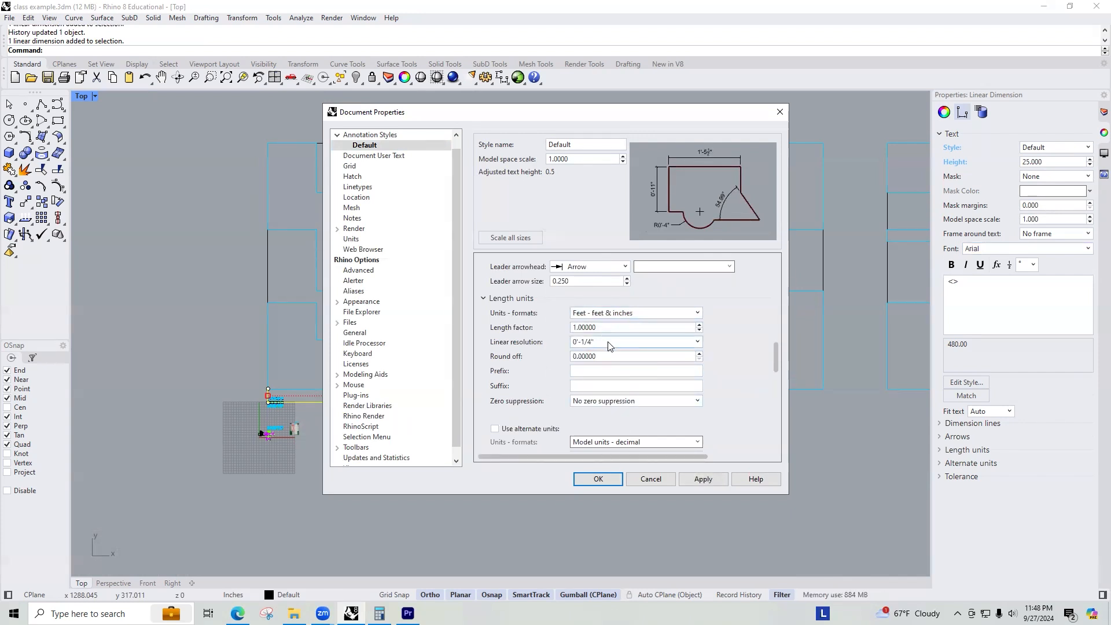
pyautogui.click(598, 479)
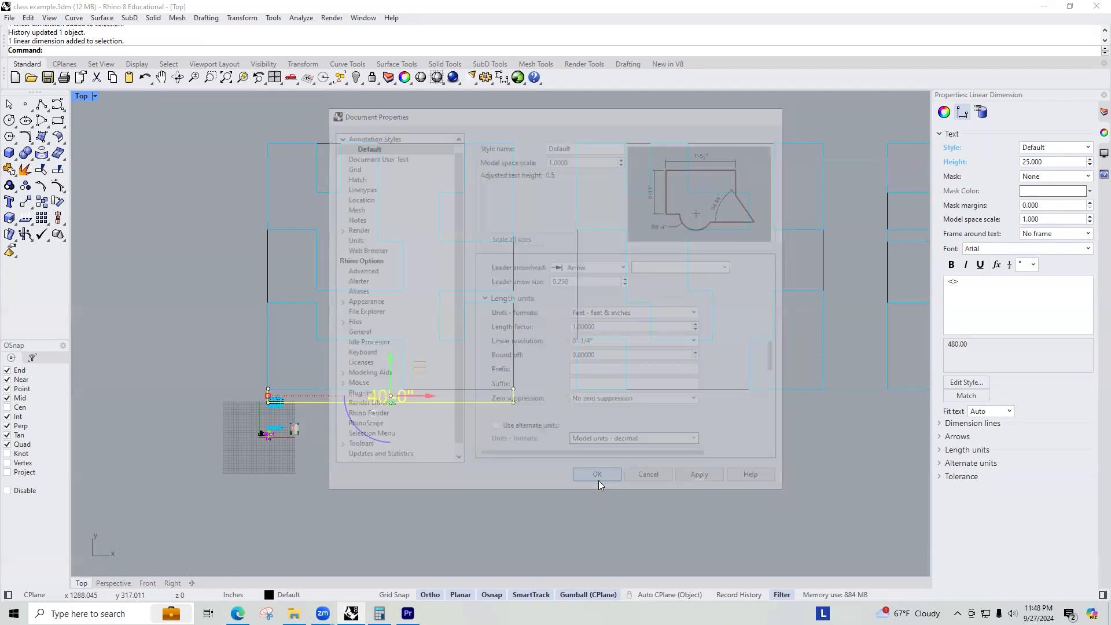
pyautogui.scroll(3, 370, 414)
pyautogui.click(370, 414)
pyautogui.click(401, 382)
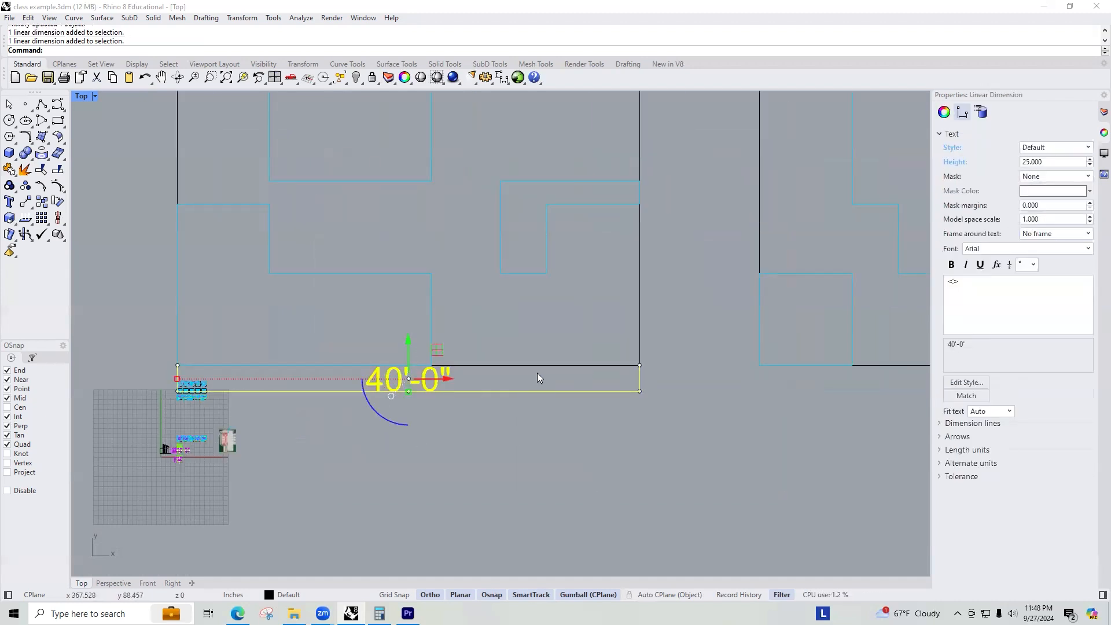
pyautogui.scroll(-4, 537, 373)
pyautogui.moveTo(524, 385); pyautogui.dragTo(478, 439, button='right')
pyautogui.click(223, 344)
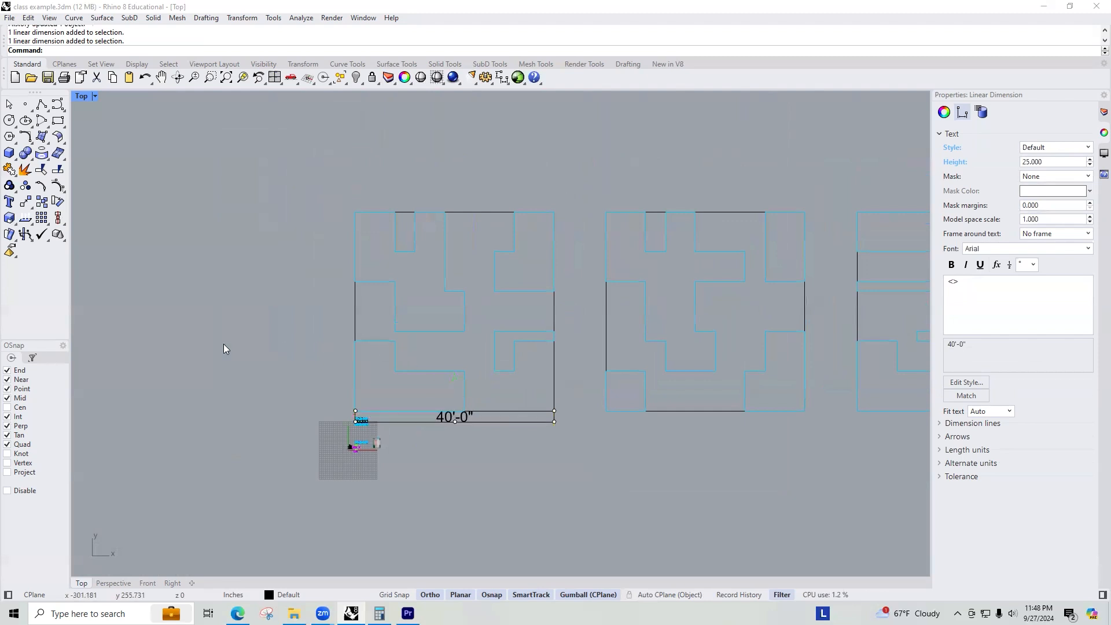
pyautogui.write('DimL')
pyautogui.press('Return')
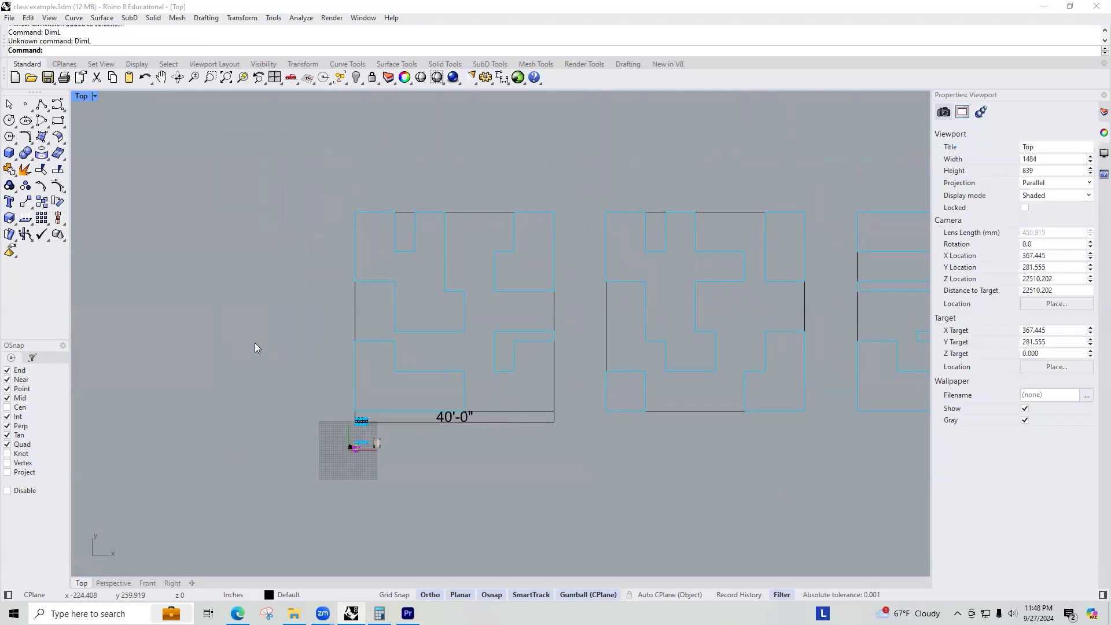
pyautogui.press('Return')
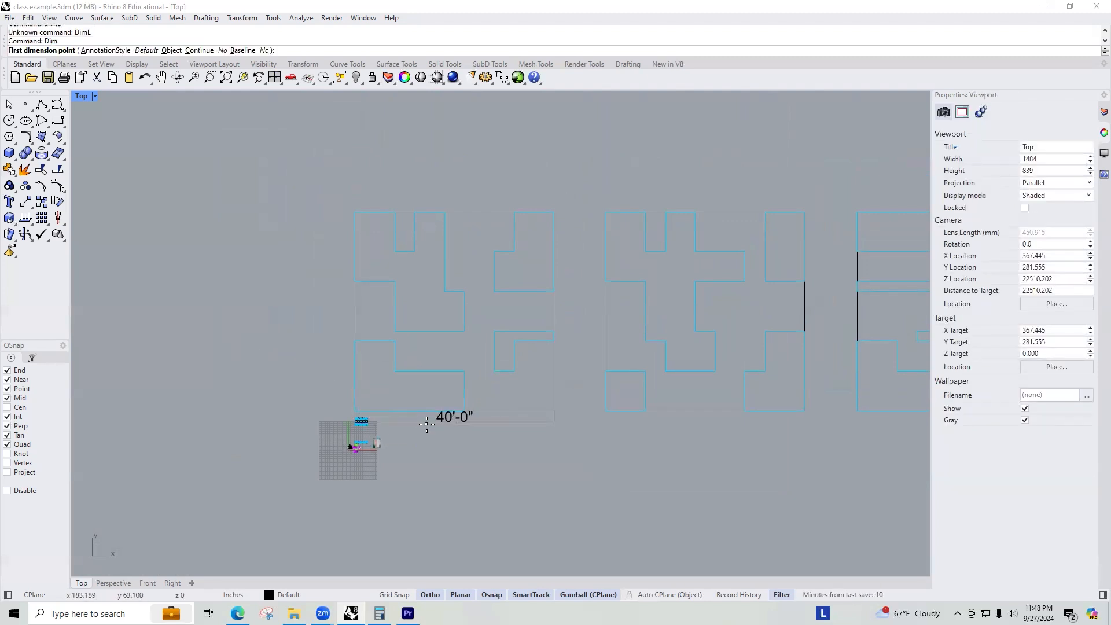
pyautogui.click(554, 433)
pyautogui.click(550, 207)
pyautogui.click(248, 245)
pyautogui.click(237, 281)
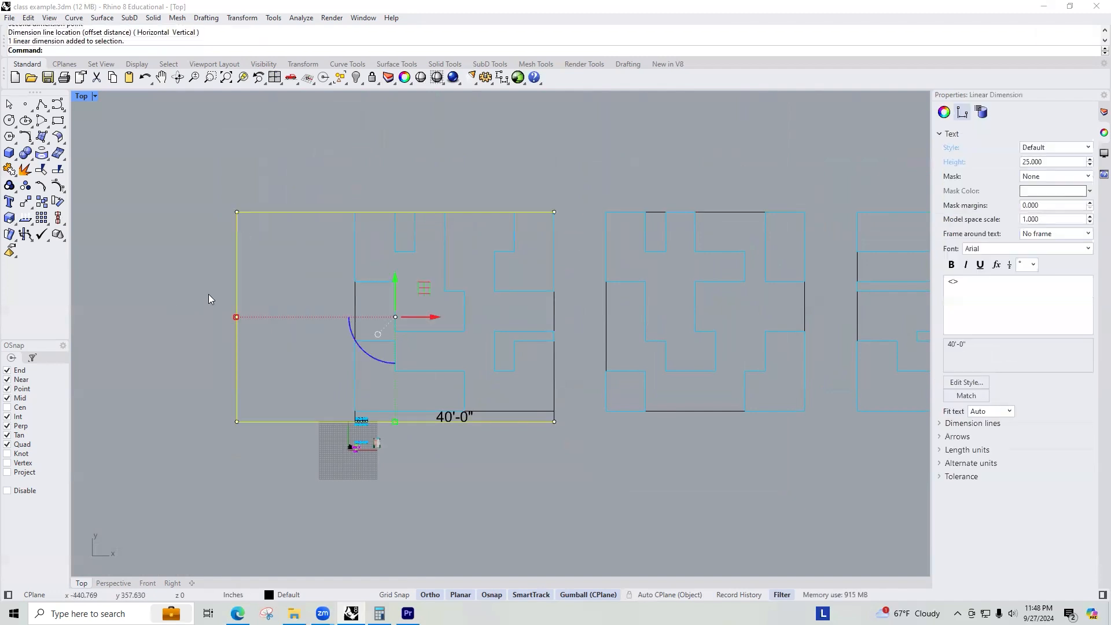
pyautogui.press('Delete')
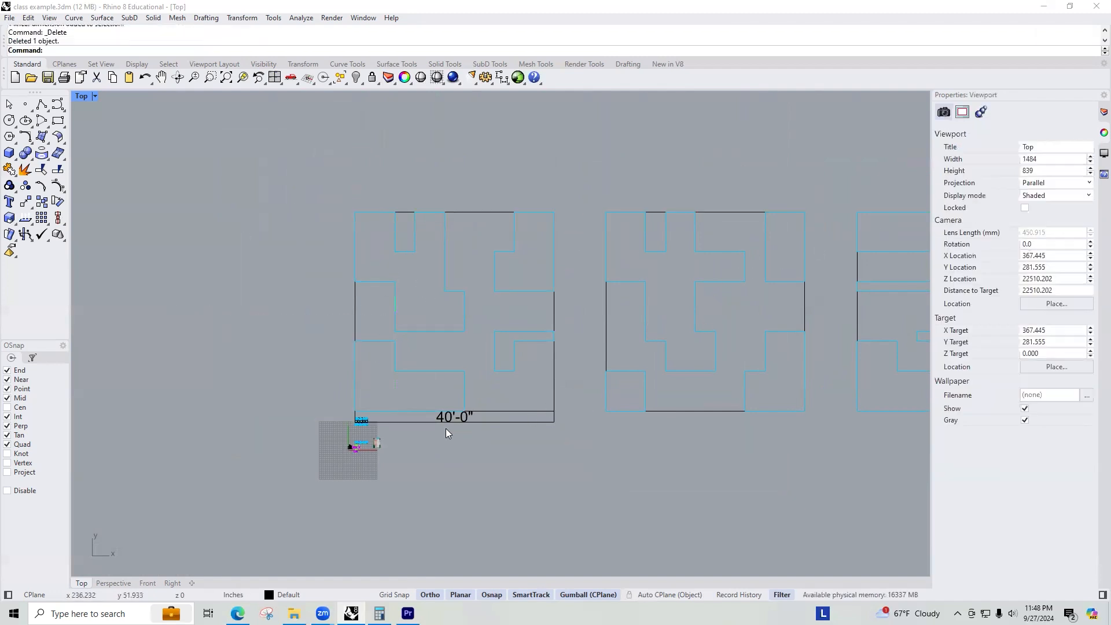
# Add a vertical dimension along the right edge of the first scaled tile.
pyautogui.click(492, 417)
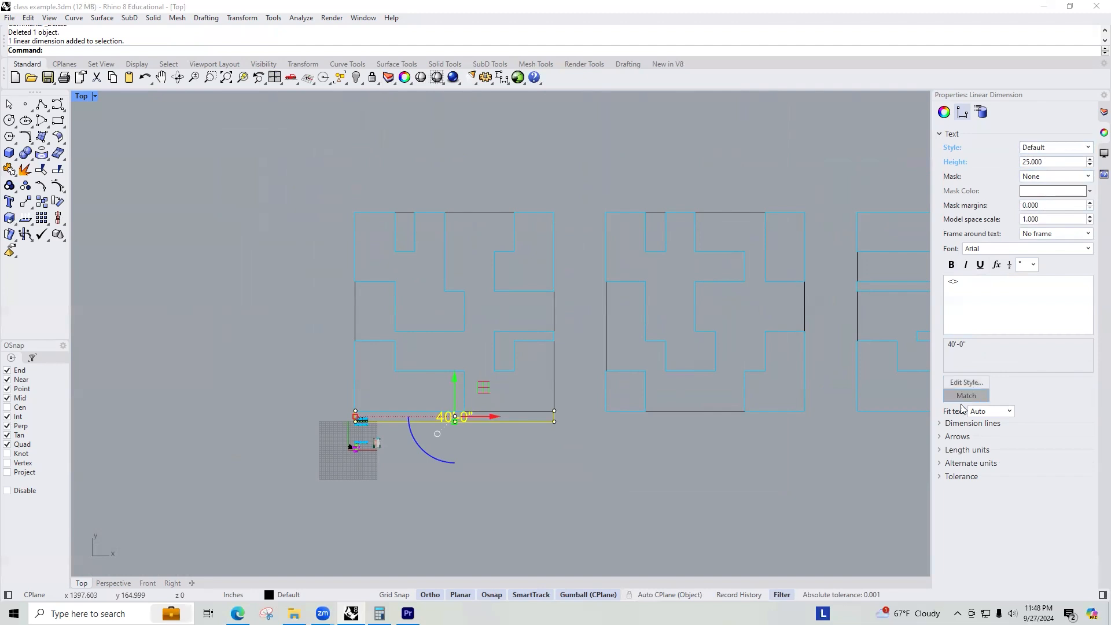
pyautogui.click(506, 455)
pyautogui.press('Up')
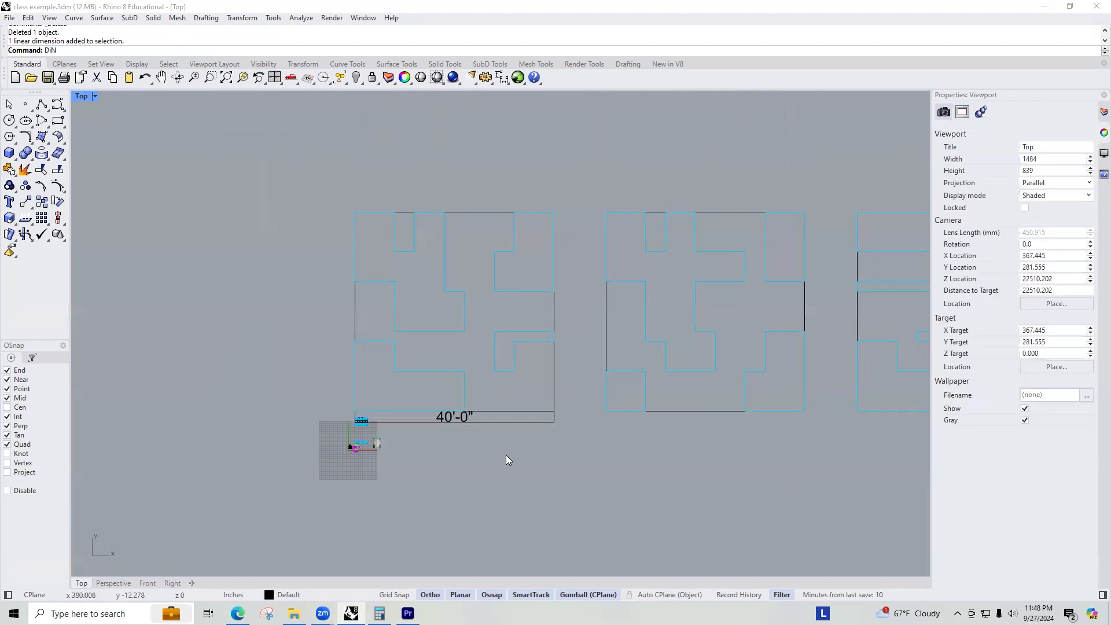
pyautogui.write('Dim')
pyautogui.press('Return')
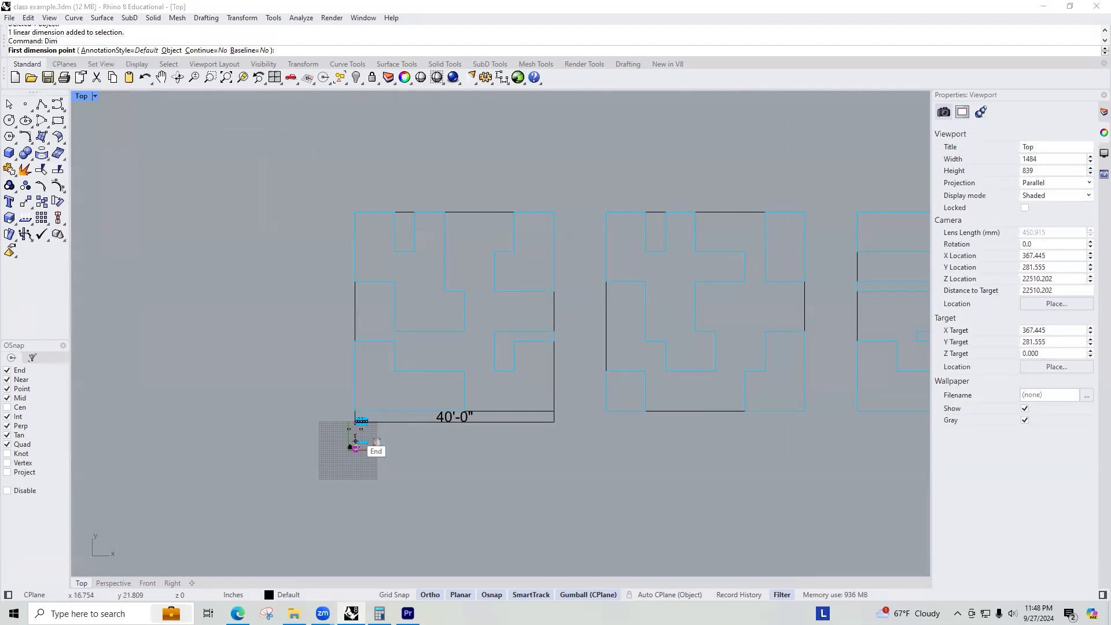
pyautogui.click(556, 412)
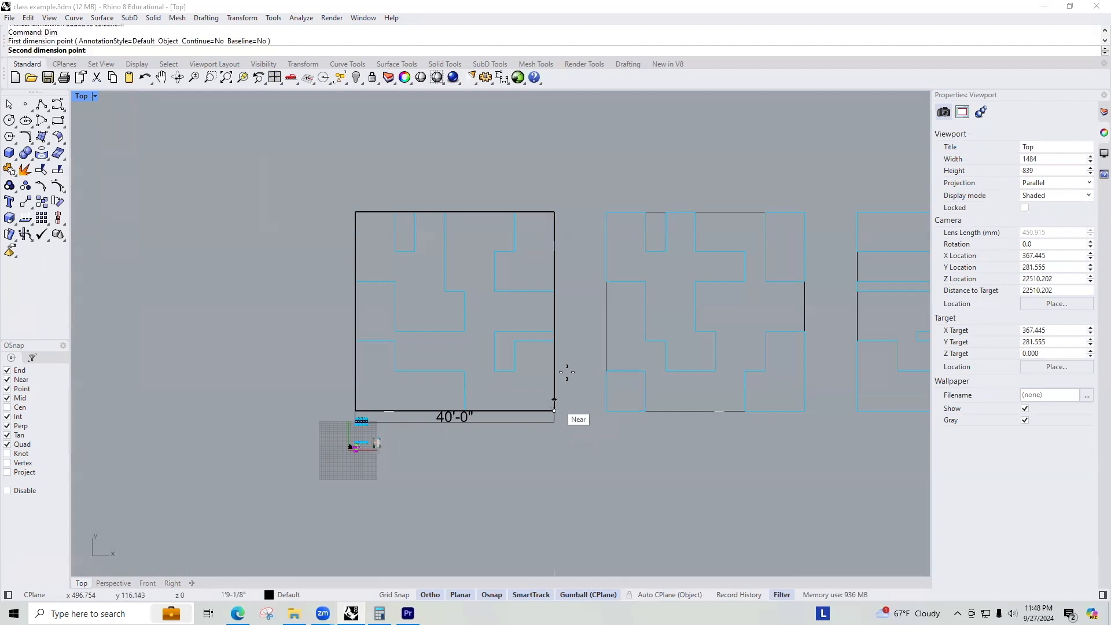
pyautogui.click(554, 212)
pyautogui.click(571, 250)
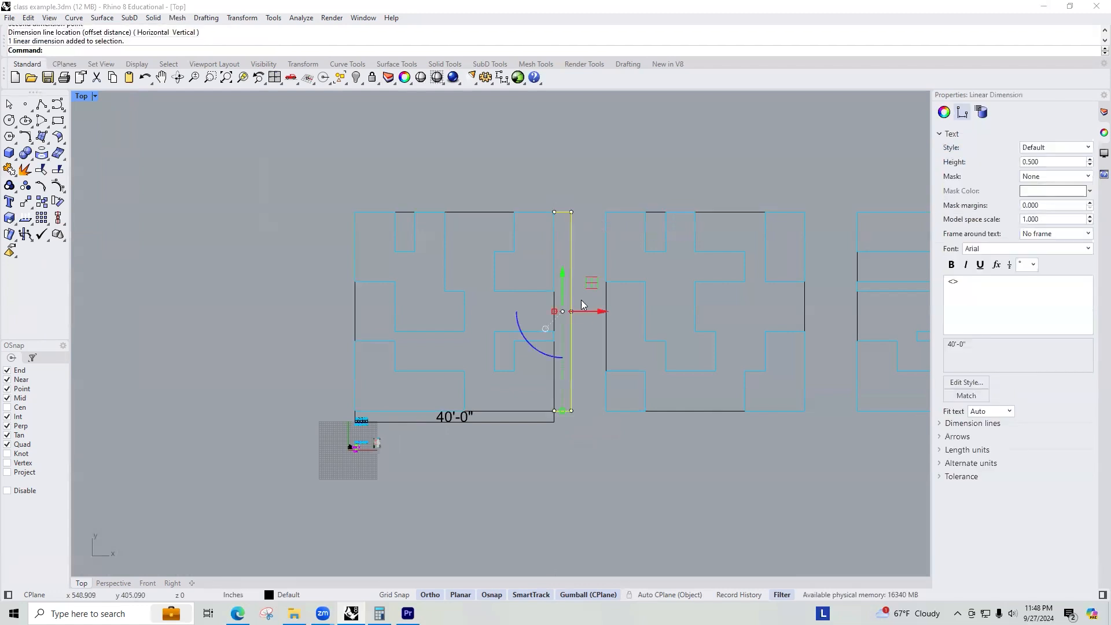
# Set the vertical dimension's text height to 25.
pyautogui.scroll(10, 582, 305)
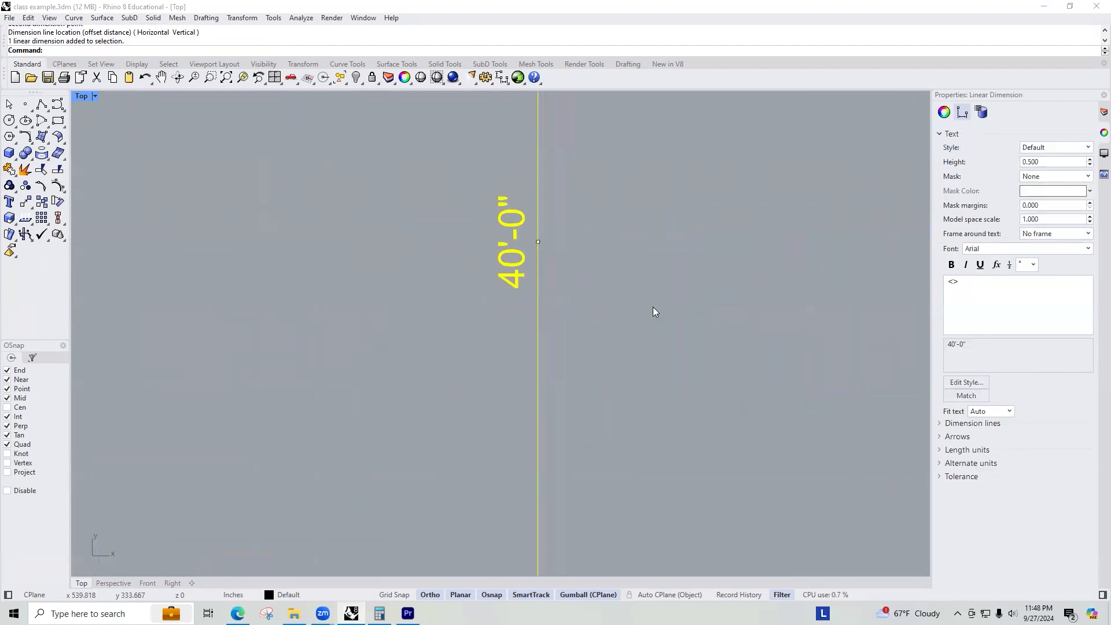
pyautogui.scroll(-5, 543, 240)
pyautogui.click(1045, 166)
pyautogui.write('25')
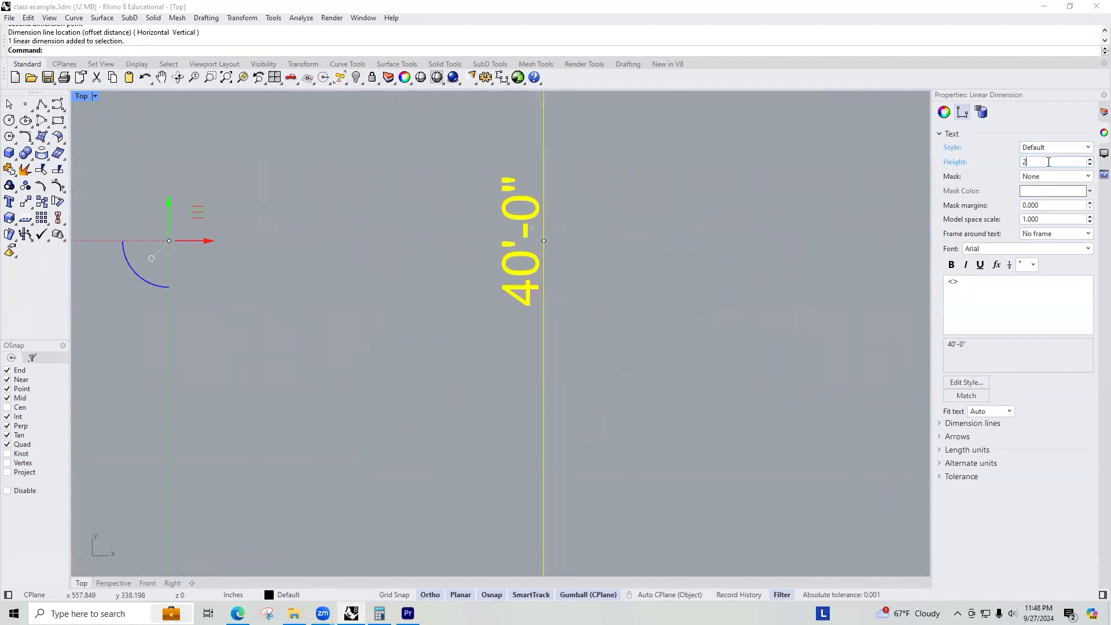
pyautogui.press('Return')
pyautogui.click(636, 277)
# Delete both the vertical and horizontal dimensions from the first scaled tile.
pyautogui.scroll(-6, 633, 231)
pyautogui.scroll(5, 528, 324)
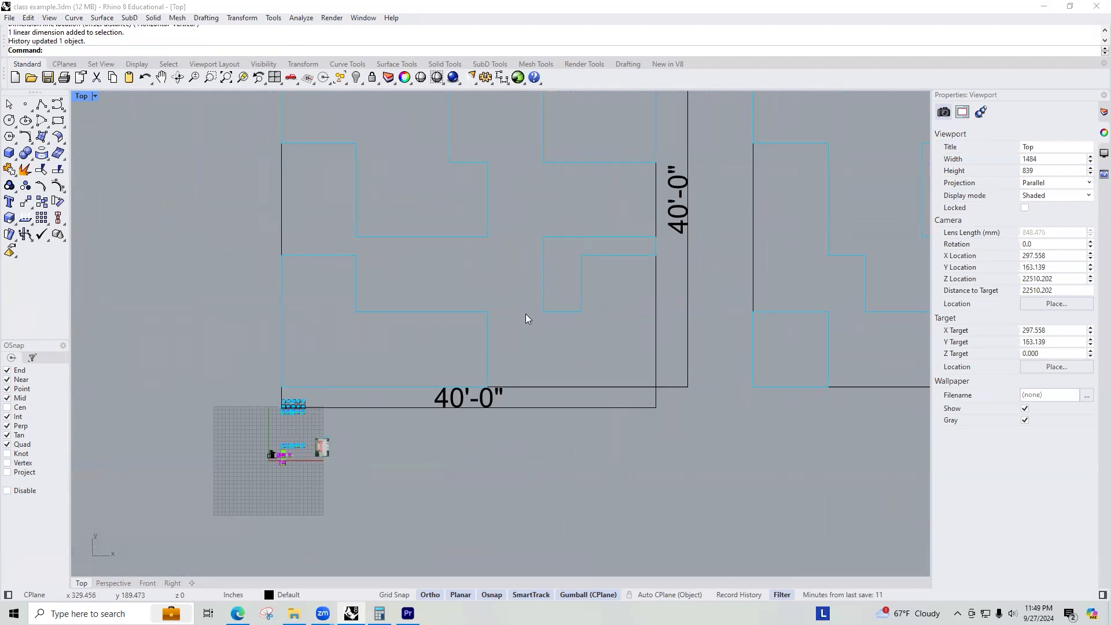
pyautogui.scroll(-3, 528, 317)
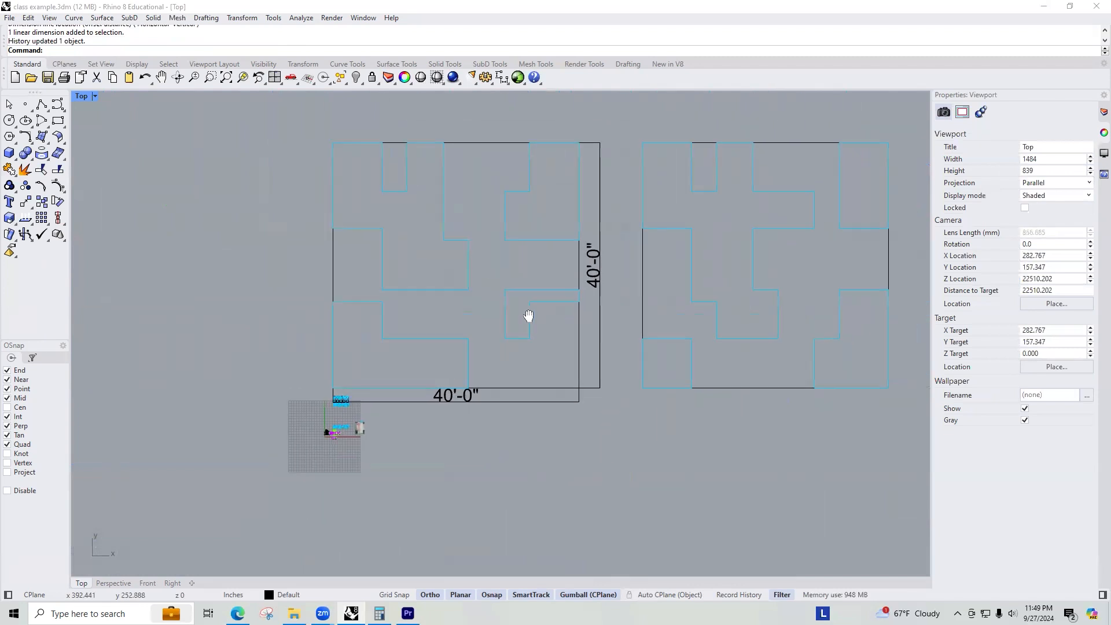
pyautogui.click(582, 257)
pyautogui.press('Delete')
pyautogui.click(450, 398)
pyautogui.press('Delete')
# Duplicate the group of scaled tile diagrams upward and ungroup the copy.
pyautogui.scroll(-5, 343, 395)
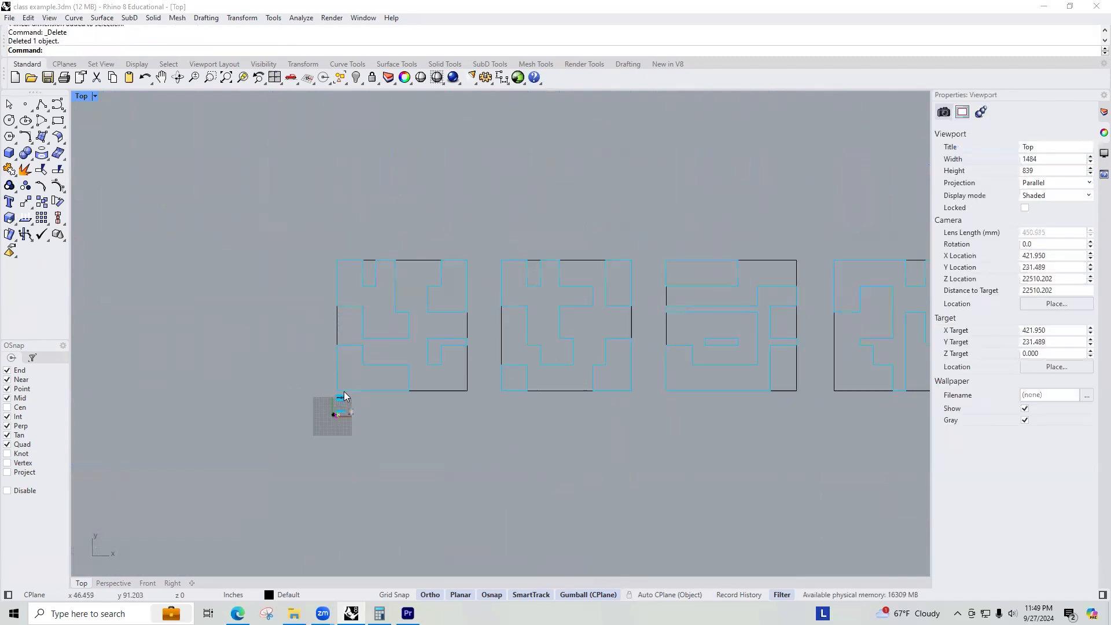
pyautogui.click(626, 309)
pyautogui.moveTo(601, 302); pyautogui.dragTo(600, 276)
pyautogui.click(546, 236)
pyautogui.scroll(-5, 602, 254)
pyautogui.scroll(4, 550, 282)
pyautogui.scroll(-1, 501, 293)
pyautogui.click(501, 292)
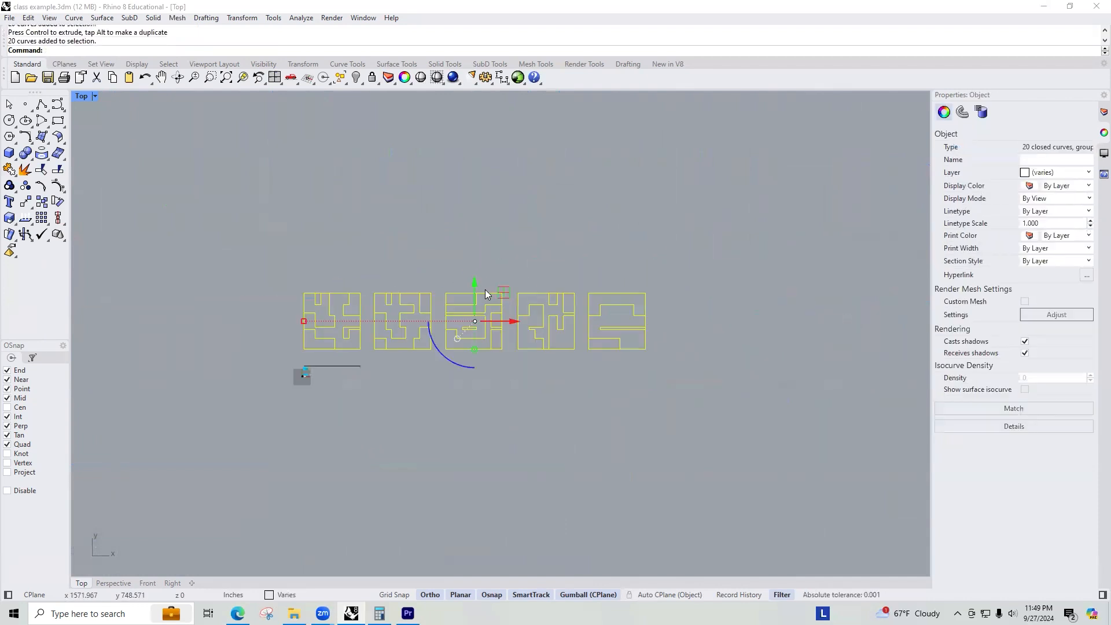
pyautogui.press('alt')
pyautogui.moveTo(483, 284); pyautogui.dragTo(496, 194)
pyautogui.write('ngroup')
pyautogui.press('Return')
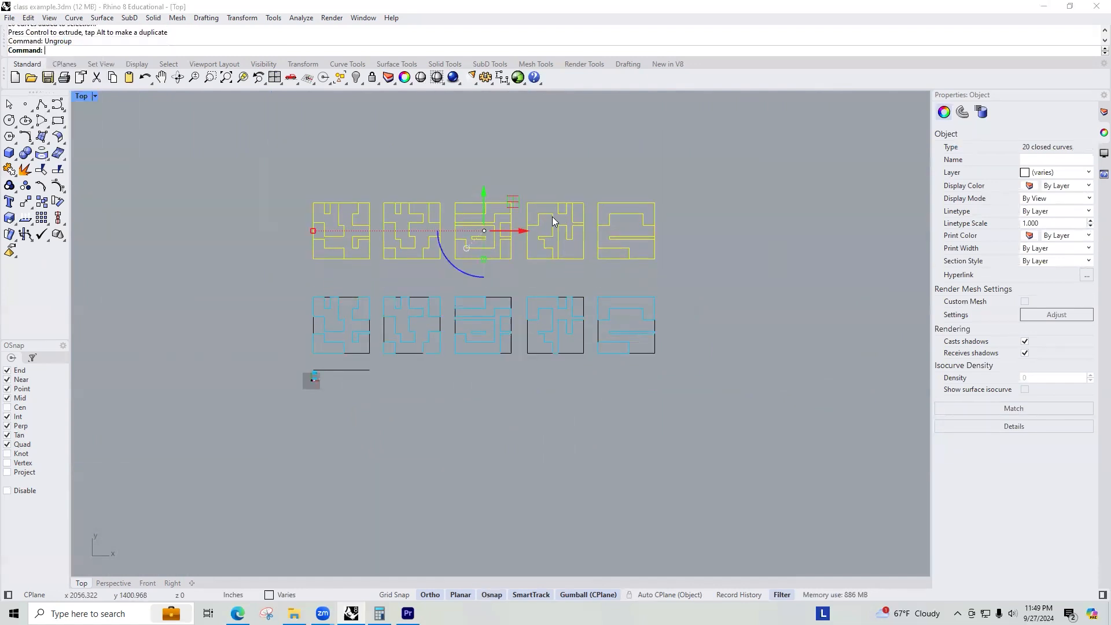
# Select all closed curves, then remove the original tiles and the copy's square outlines from the selection.
pyautogui.click(728, 276)
pyautogui.scroll(3, 597, 214)
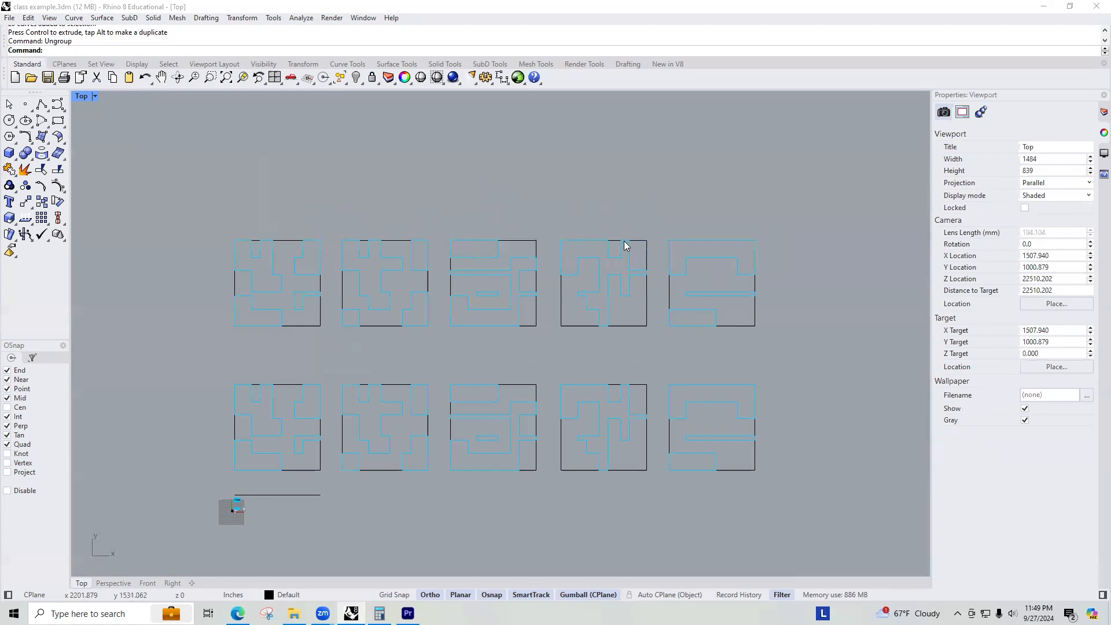
pyautogui.click(272, 259)
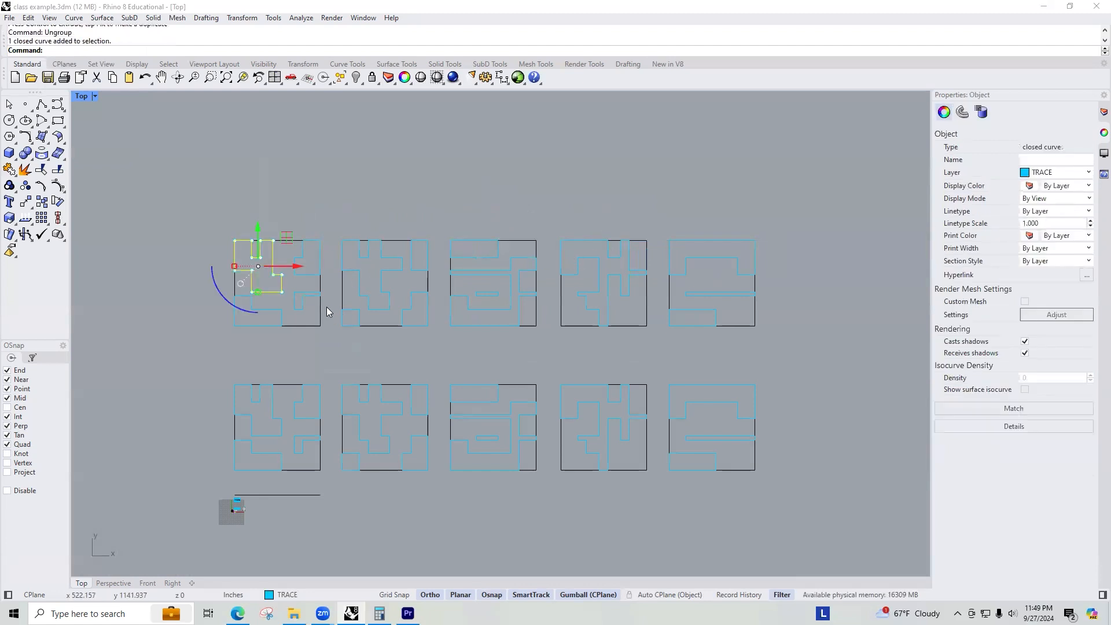
pyautogui.press('Escape')
pyautogui.write('Sel')
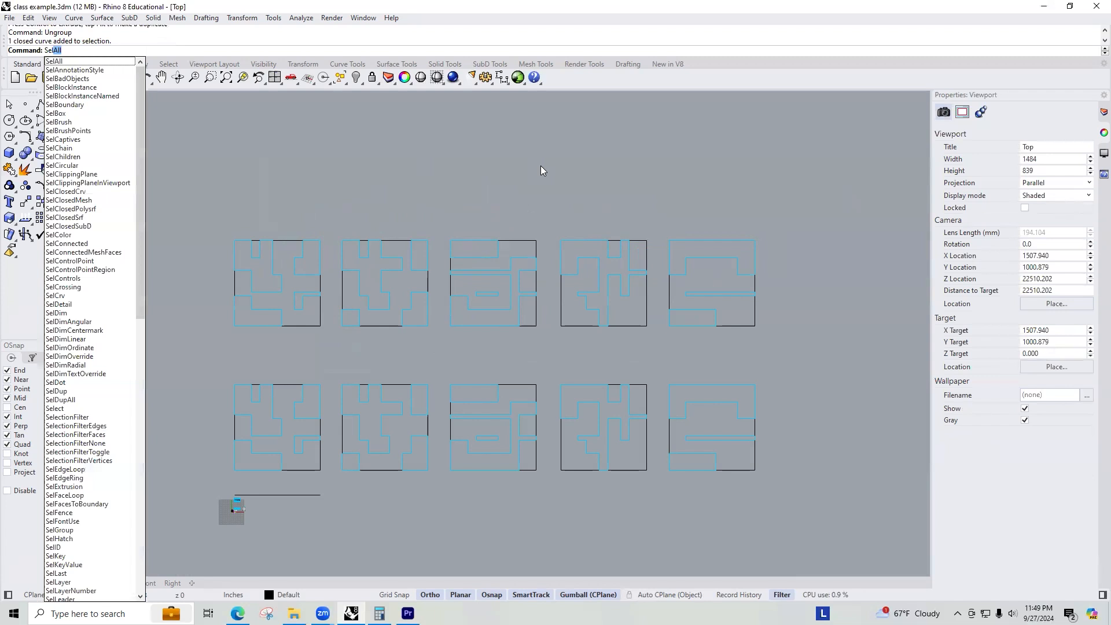
pyautogui.write('ClosedCrv')
pyautogui.press('Return')
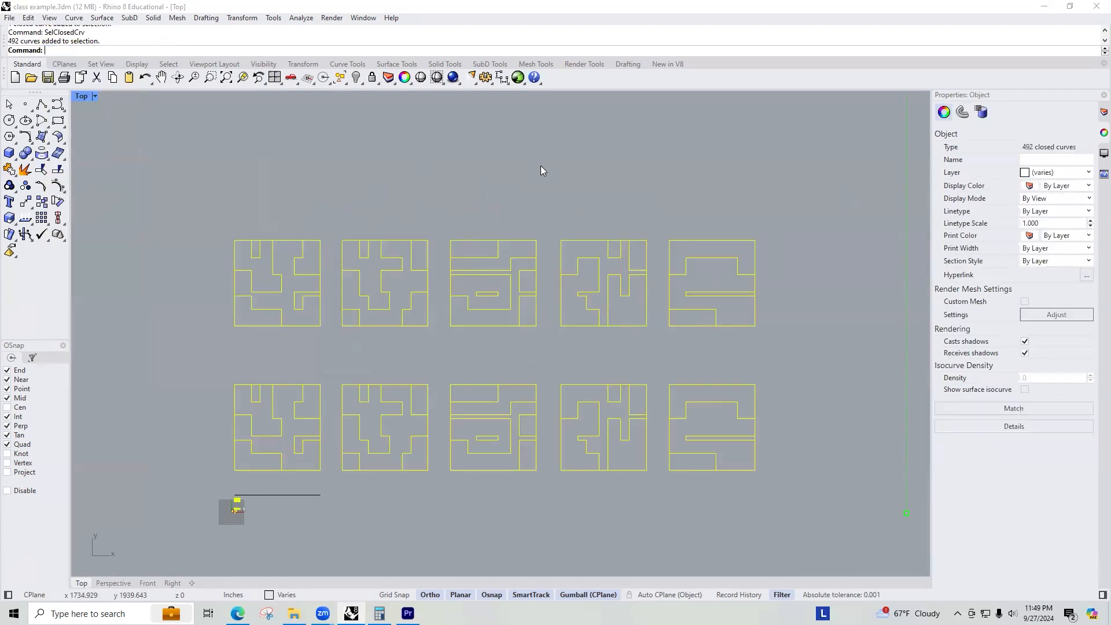
pyautogui.scroll(-8, 660, 222)
pyautogui.keyDown('ctrl'); pyautogui.moveTo(727, 280); pyautogui.dragTo(250, 389); pyautogui.keyUp('ctrl')
pyautogui.scroll(5, 636, 210)
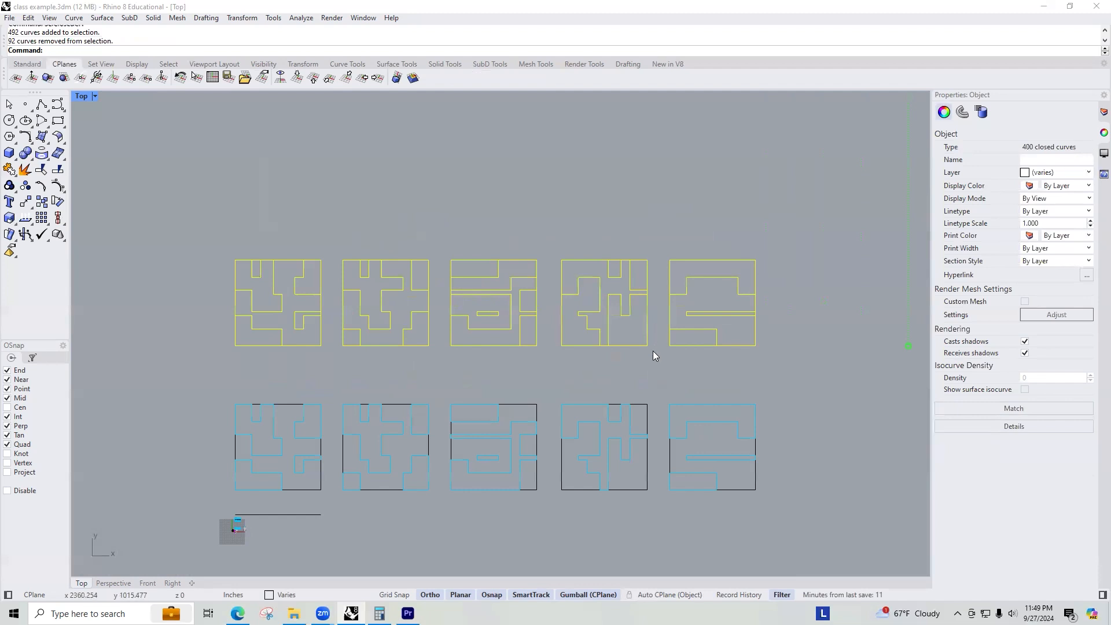
pyautogui.scroll(4, 601, 335)
pyautogui.keyDown('ctrl'); pyautogui.click(688, 357); pyautogui.keyUp('ctrl')
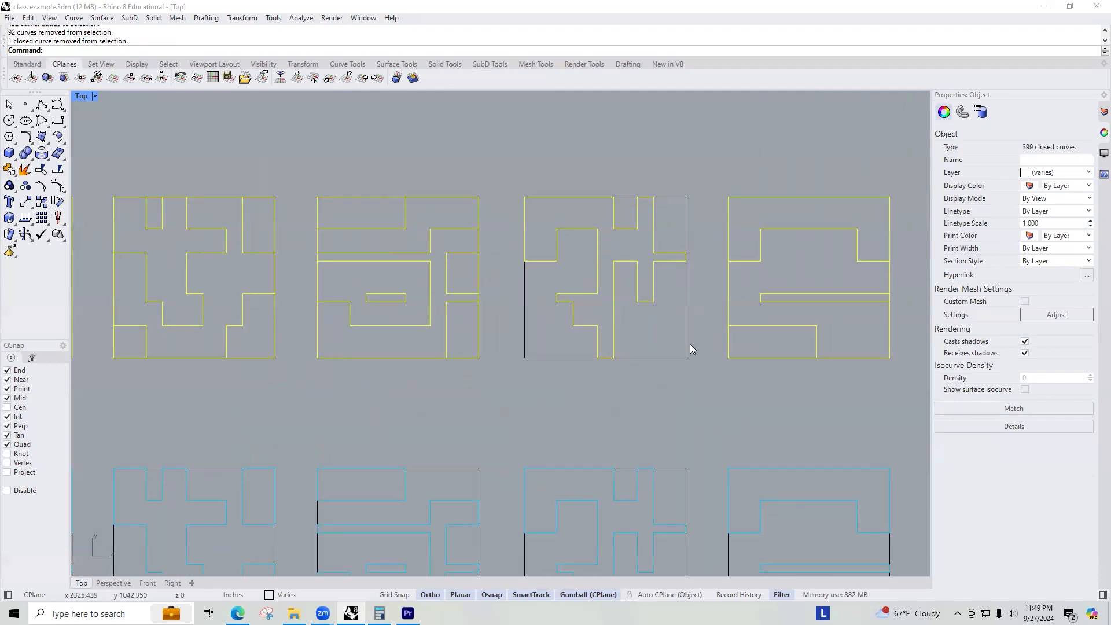
pyautogui.keyDown('ctrl'); pyautogui.click(726, 303); pyautogui.keyUp('ctrl')
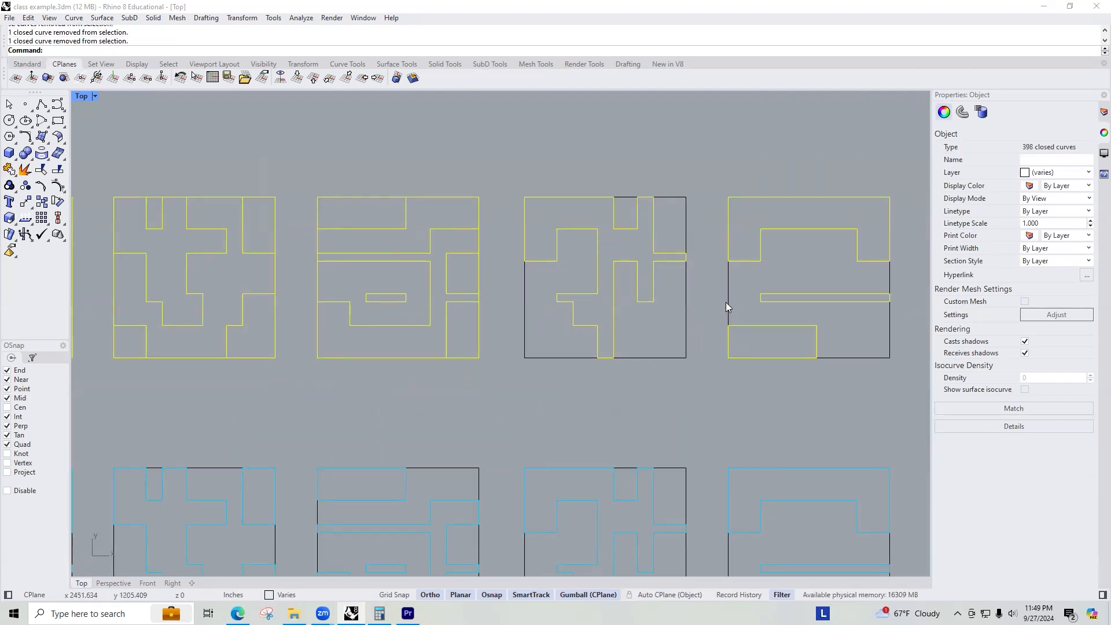
pyautogui.keyDown('ctrl'); pyautogui.click(476, 276); pyautogui.keyUp('ctrl')
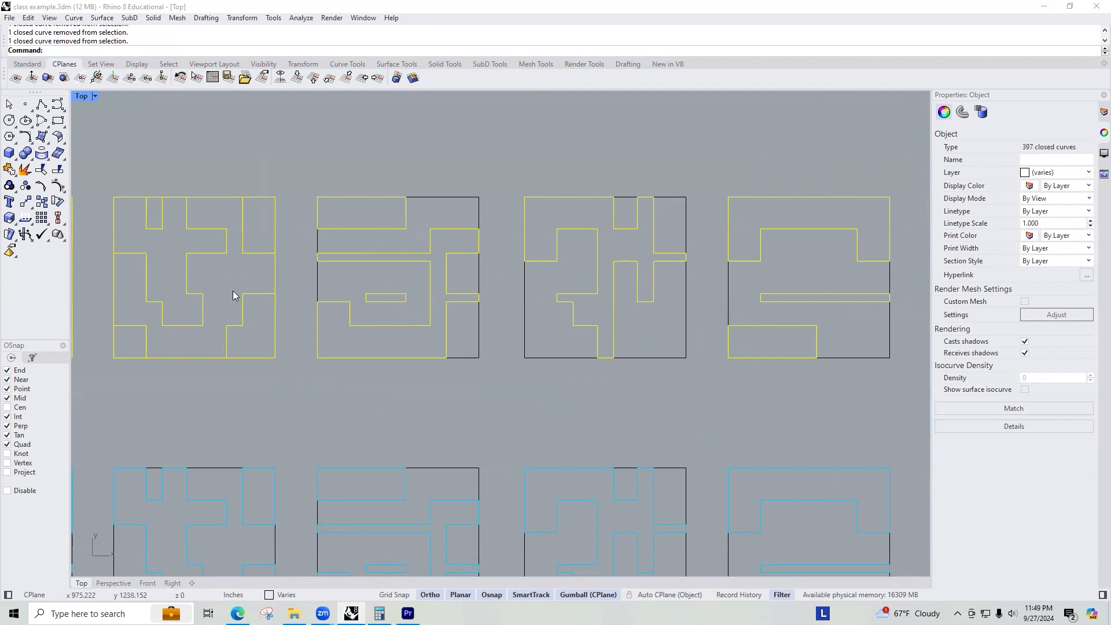
pyautogui.keyDown('ctrl'); pyautogui.click(276, 267); pyautogui.keyUp('ctrl')
pyautogui.scroll(-3, 289, 274)
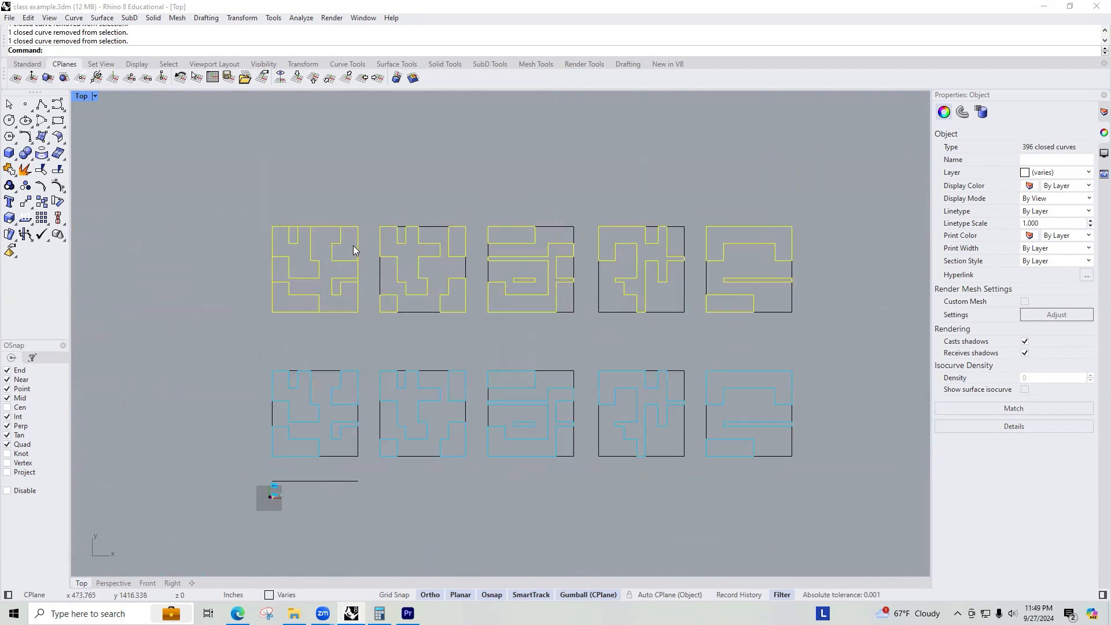
pyautogui.keyDown('ctrl'); pyautogui.click(358, 312); pyautogui.keyUp('ctrl')
pyautogui.scroll(4, 355, 320)
pyautogui.scroll(-8, 260, 313)
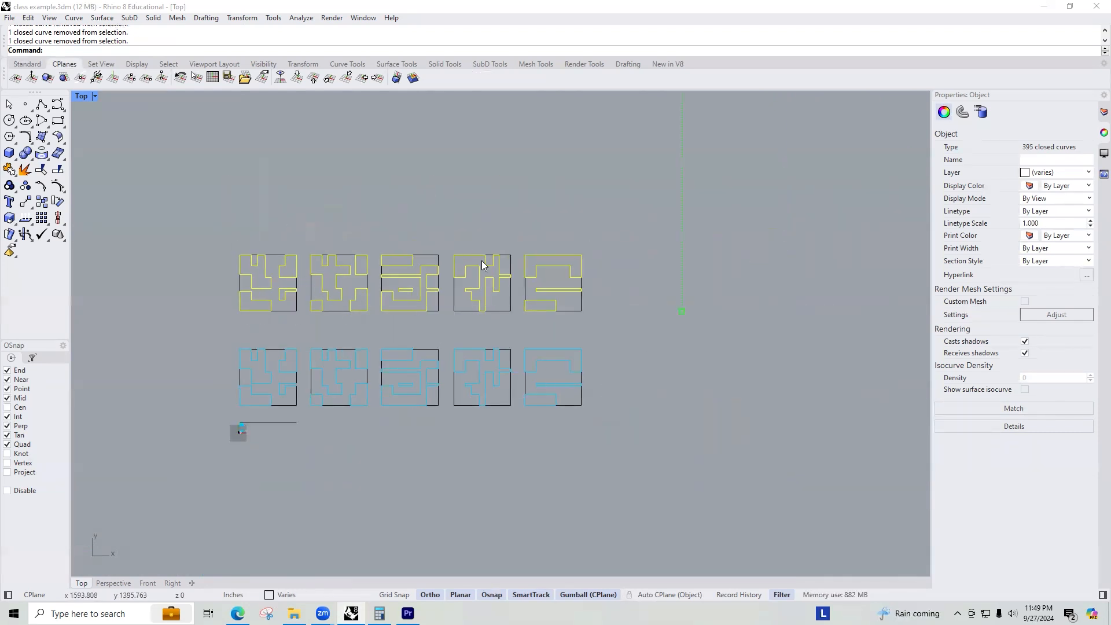
# Switch to the Perspective view and remove the distant curves, leaving only the copied tile shapes selected.
pyautogui.hotkey('ctrl', 'Tab')
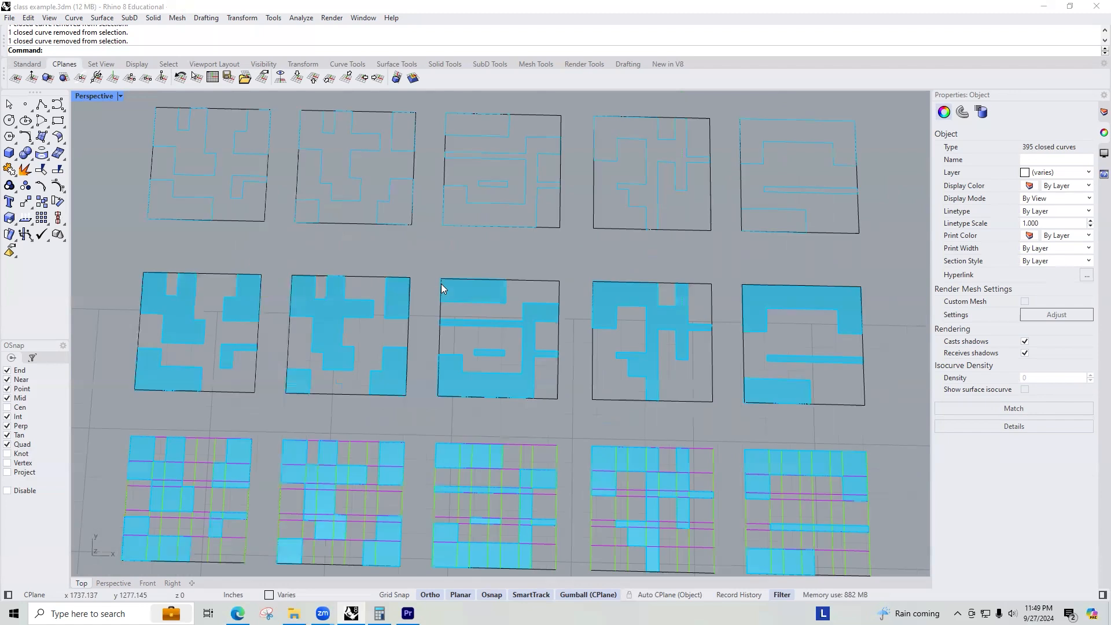
pyautogui.scroll(-2, 441, 284)
pyautogui.scroll(-3, 443, 282)
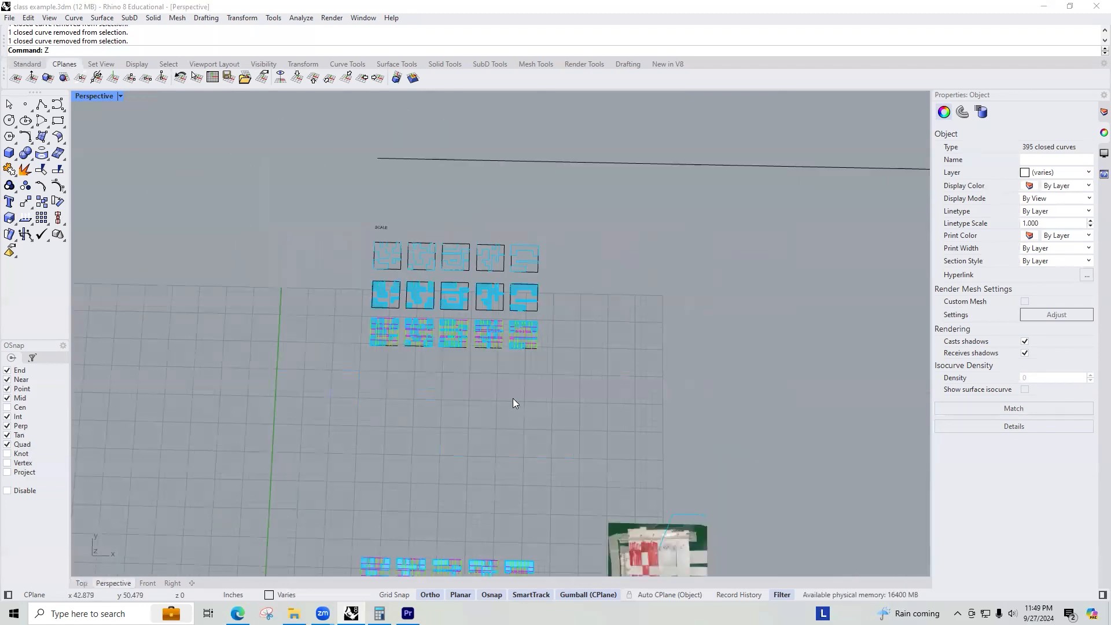
pyautogui.press('Return')
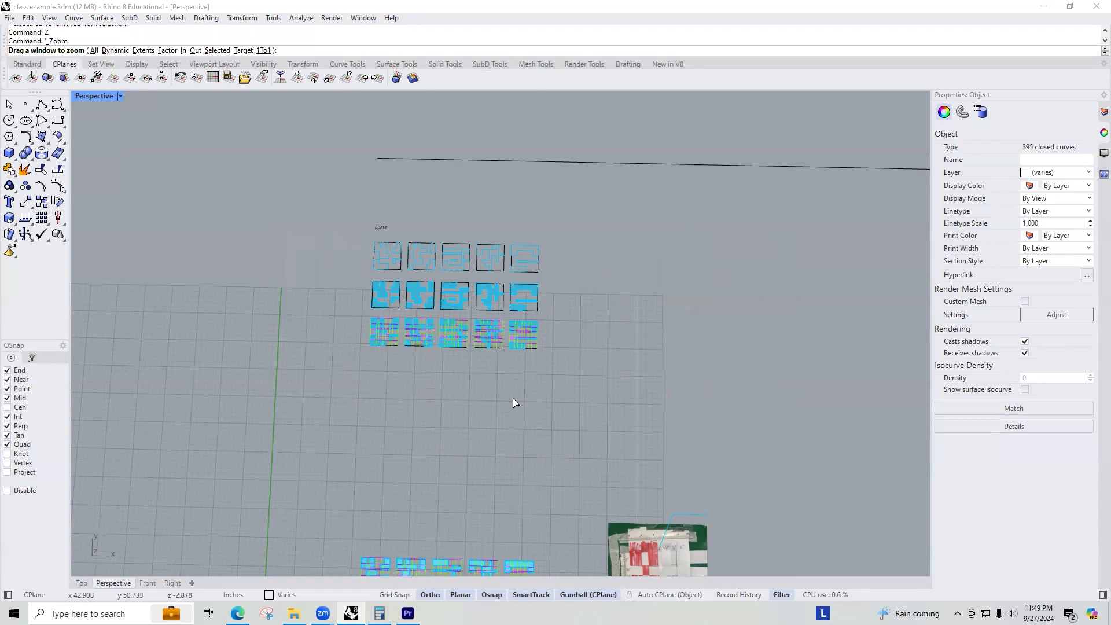
pyautogui.write('S')
pyautogui.press('Return')
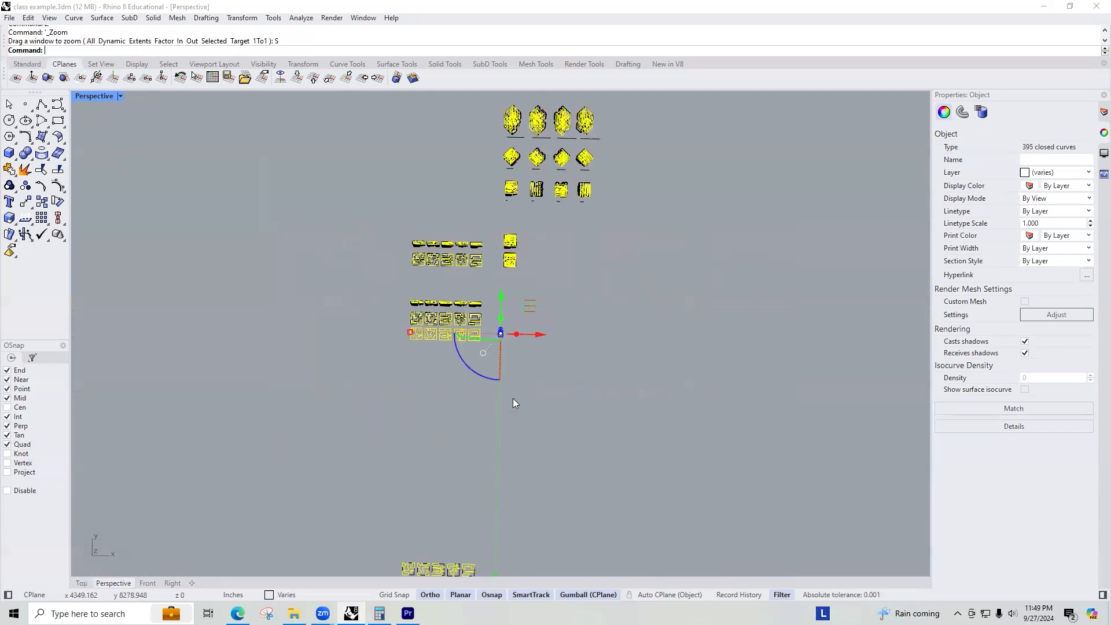
pyautogui.scroll(-3, 558, 298)
pyautogui.keyDown('ctrl'); pyautogui.moveTo(603, 169); pyautogui.dragTo(408, 386); pyautogui.keyUp('ctrl')
pyautogui.scroll(5, 507, 455)
pyautogui.moveTo(574, 458); pyautogui.dragTo(585, 387, button='right')
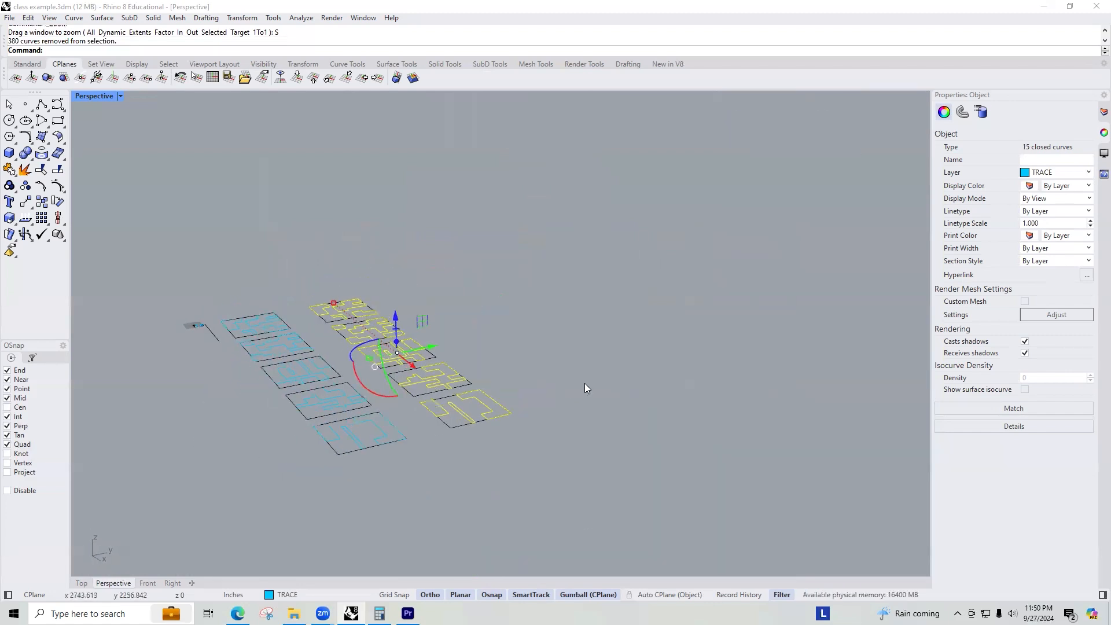
pyautogui.scroll(4, 490, 346)
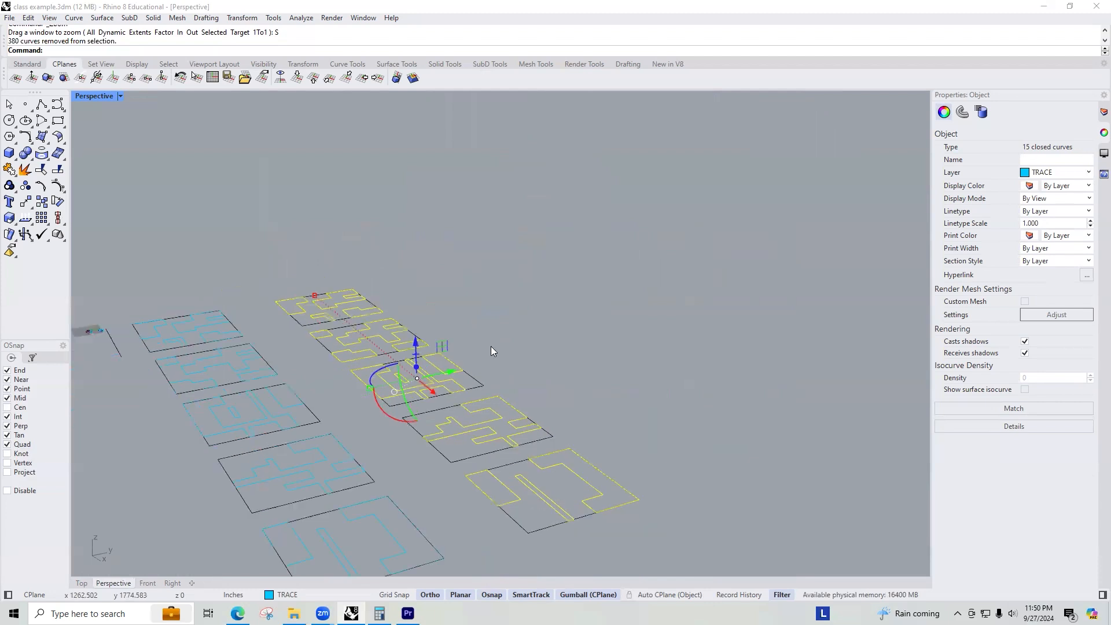
# Extrude the selected tile shapes 8' as solids.
pyautogui.write('ExtrudeCrv')
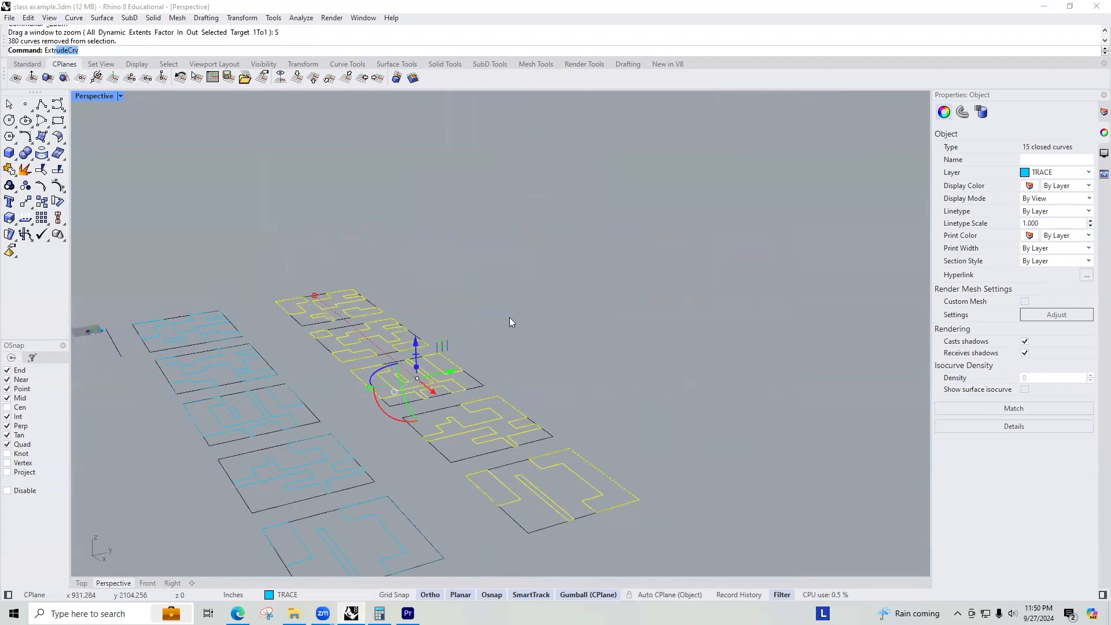
pyautogui.press('Return')
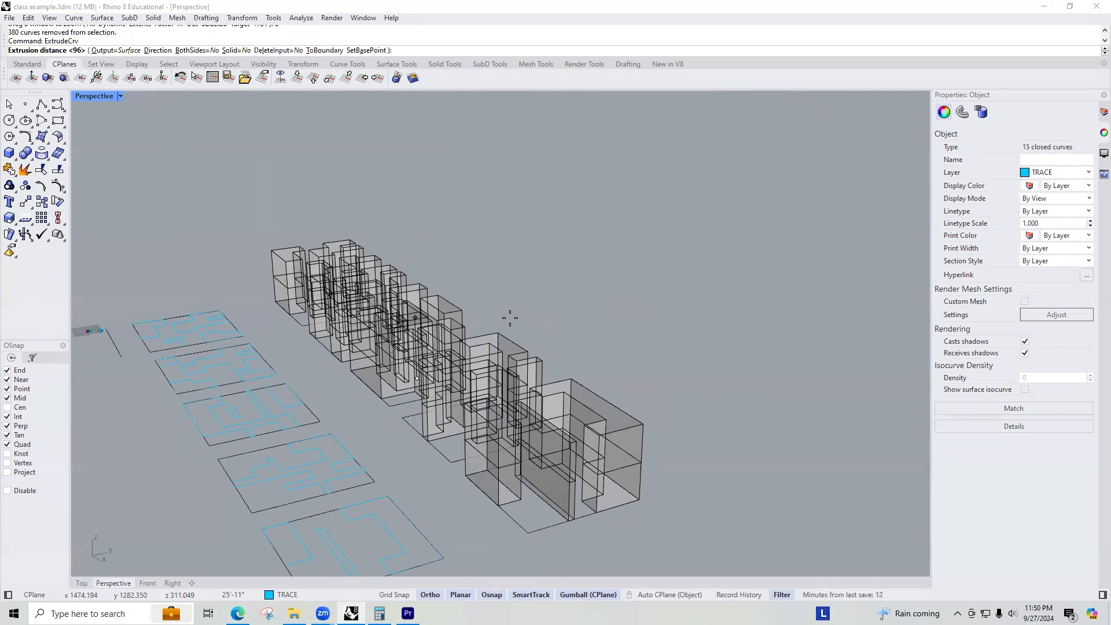
pyautogui.press('Return')
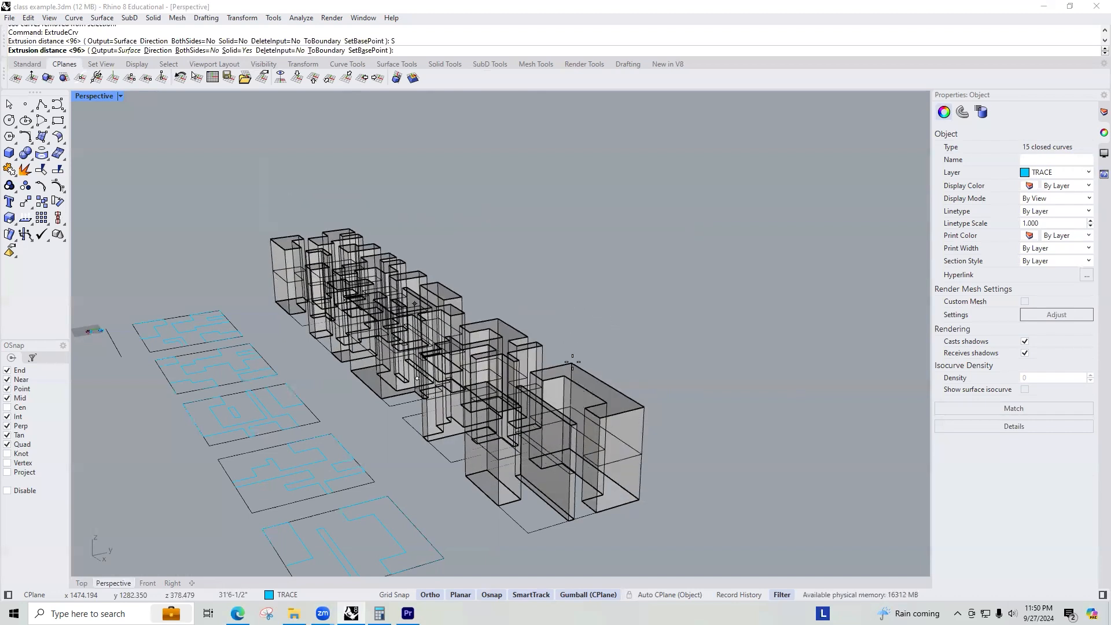
pyautogui.write("8'")
pyautogui.press('Return')
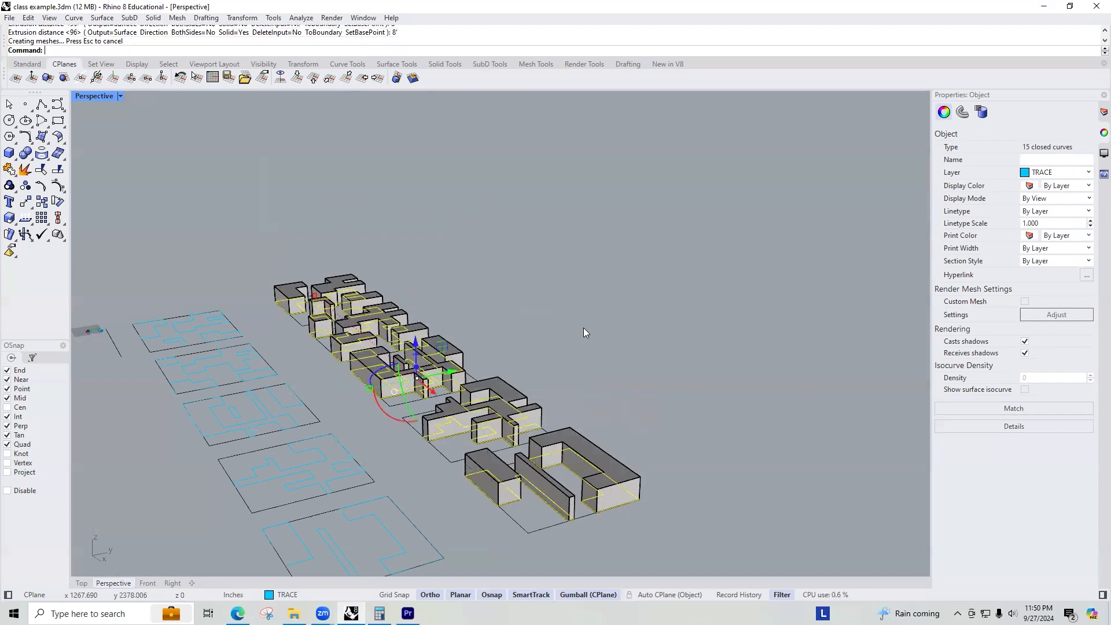
# Select the extruded tile volumes together with their curves.
pyautogui.click(590, 369)
pyautogui.scroll(-5, 593, 382)
pyautogui.moveTo(626, 459); pyautogui.dragTo(628, 476, button='right')
pyautogui.scroll(10, 610, 443)
pyautogui.scroll(-10, 516, 243)
pyautogui.moveTo(516, 244); pyautogui.dragTo(590, 359, button='right')
pyautogui.scroll(10, 480, 275)
pyautogui.moveTo(583, 290); pyautogui.dragTo(381, 150, button='right')
pyautogui.scroll(-6, 568, 254)
pyautogui.moveTo(503, 235); pyautogui.dragTo(580, 265, button='right')
pyautogui.scroll(8, 531, 239)
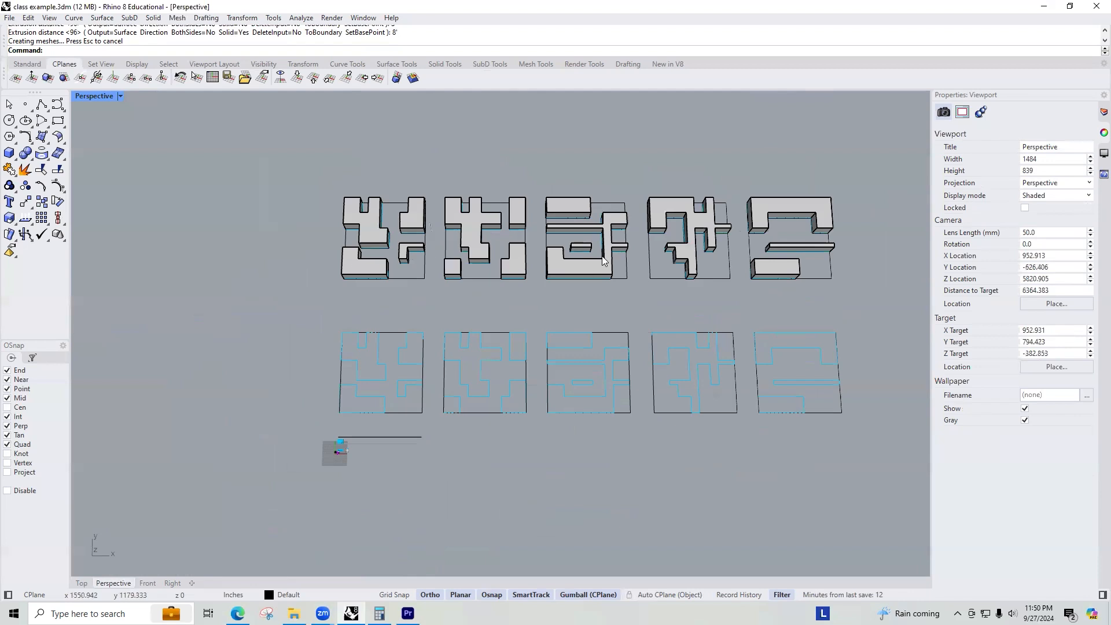
pyautogui.keyDown('shift'); pyautogui.moveTo(643, 248); pyautogui.dragTo(505, 286, button='right'); pyautogui.keyUp('shift')
pyautogui.moveTo(525, 361); pyautogui.dragTo(586, 354, button='right')
pyautogui.moveTo(721, 358); pyautogui.dragTo(752, 388)
pyautogui.moveTo(593, 339); pyautogui.dragTo(177, 358, button='right')
pyautogui.moveTo(177, 362); pyautogui.dragTo(720, 192)
pyautogui.moveTo(719, 192); pyautogui.dragTo(445, 252, button='right')
pyautogui.scroll(-4, 445, 252)
pyautogui.keyDown('alt'); pyautogui.moveTo(509, 224); pyautogui.dragTo(597, 187); pyautogui.keyUp('alt')
pyautogui.scroll(2, 671, 231)
pyautogui.keyDown('shift'); pyautogui.moveTo(638, 188); pyautogui.dragTo(538, 262, button='right'); pyautogui.keyUp('shift')
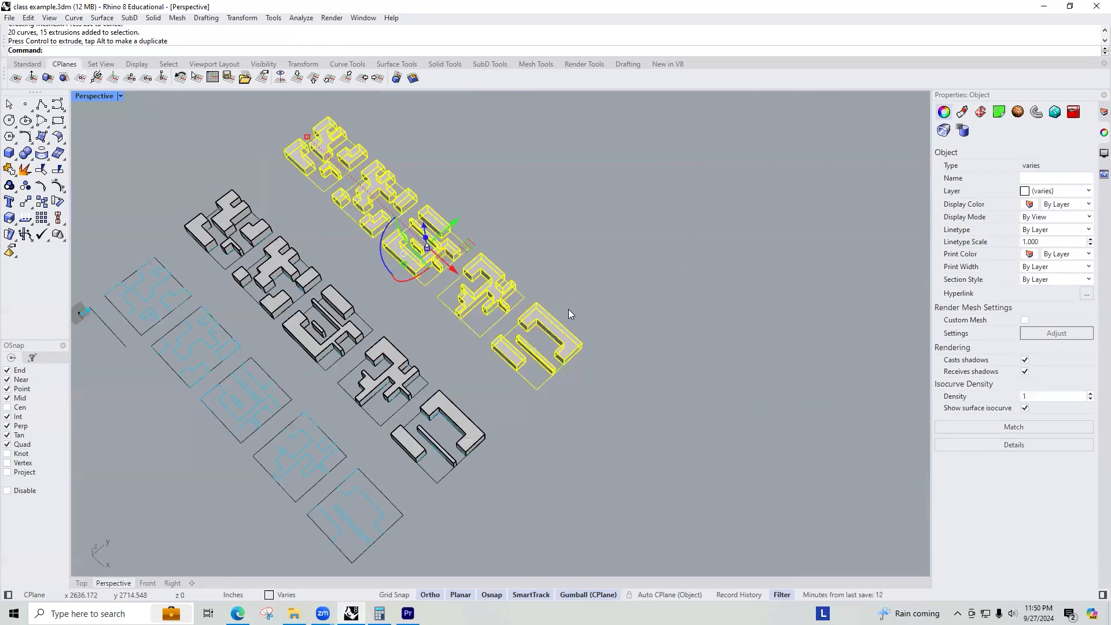
# Rotate the selected tiles 90° in 3D about an axis along the row's lower edge to stand them upright.
pyautogui.write('rotate3d')
pyautogui.press('Return')
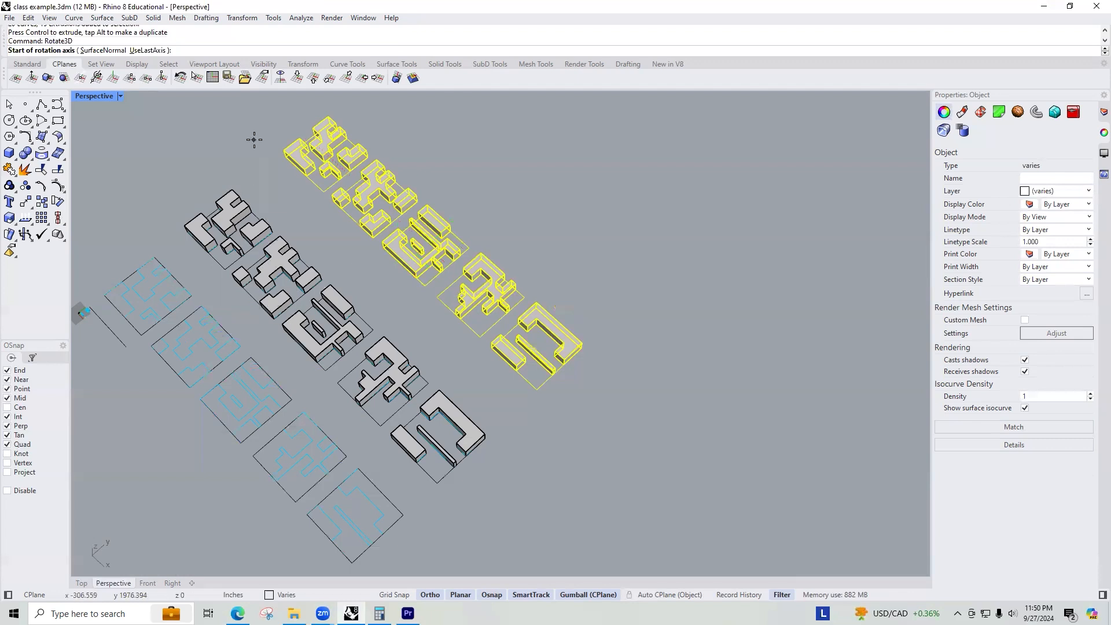
pyautogui.click(285, 155)
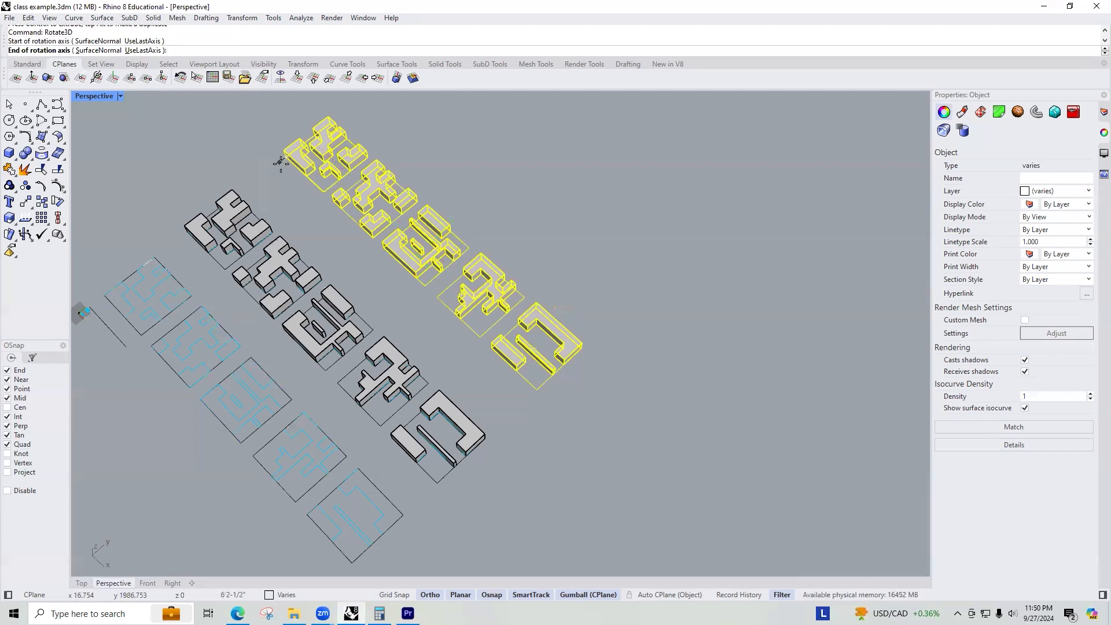
pyautogui.click(537, 390)
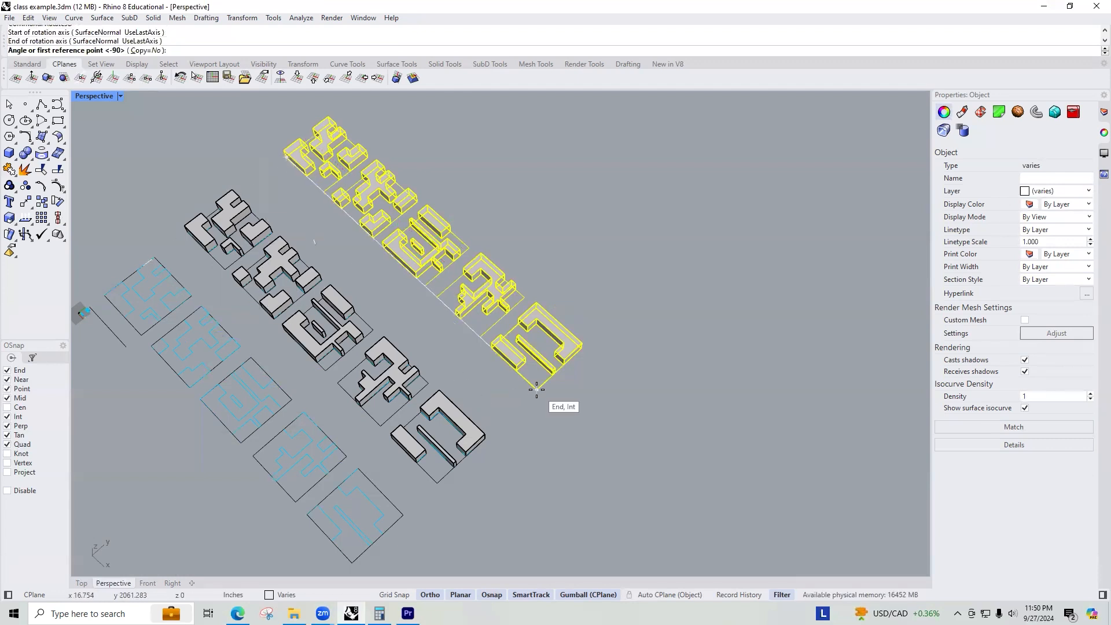
pyautogui.click(355, 119)
pyautogui.scroll(-9, 423, 305)
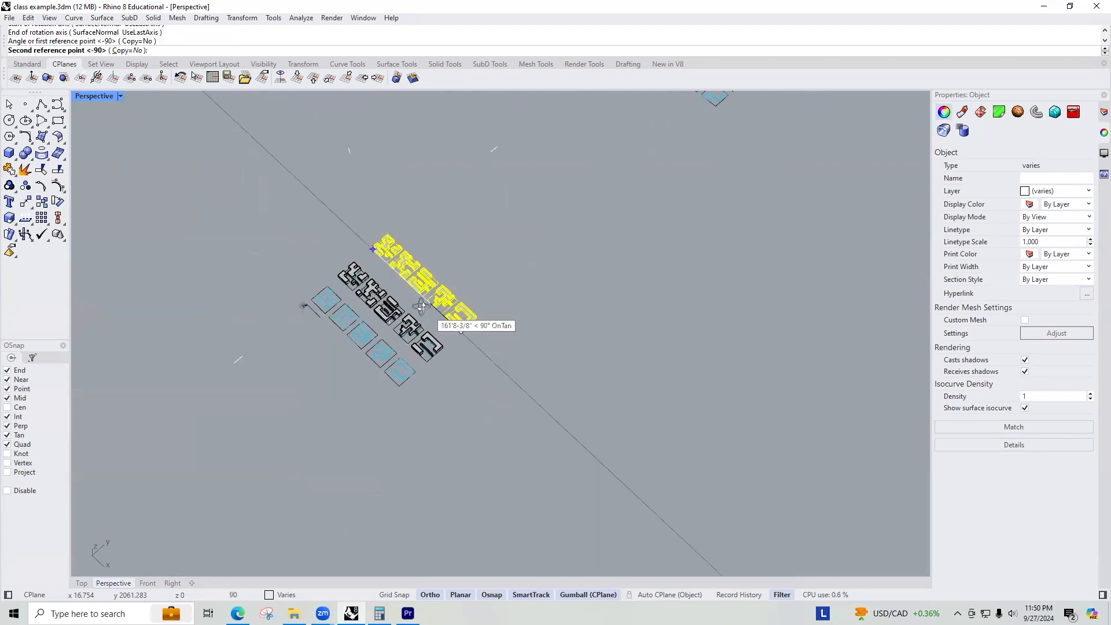
pyautogui.moveTo(424, 305); pyautogui.dragTo(405, 233, button='right')
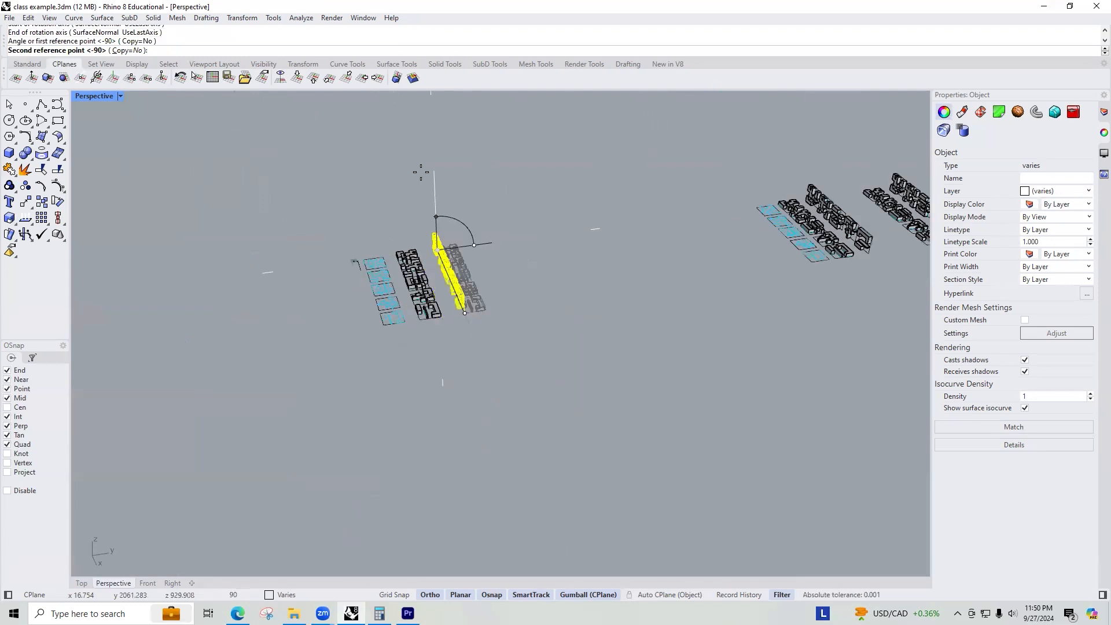
pyautogui.write('90')
pyautogui.press('Return')
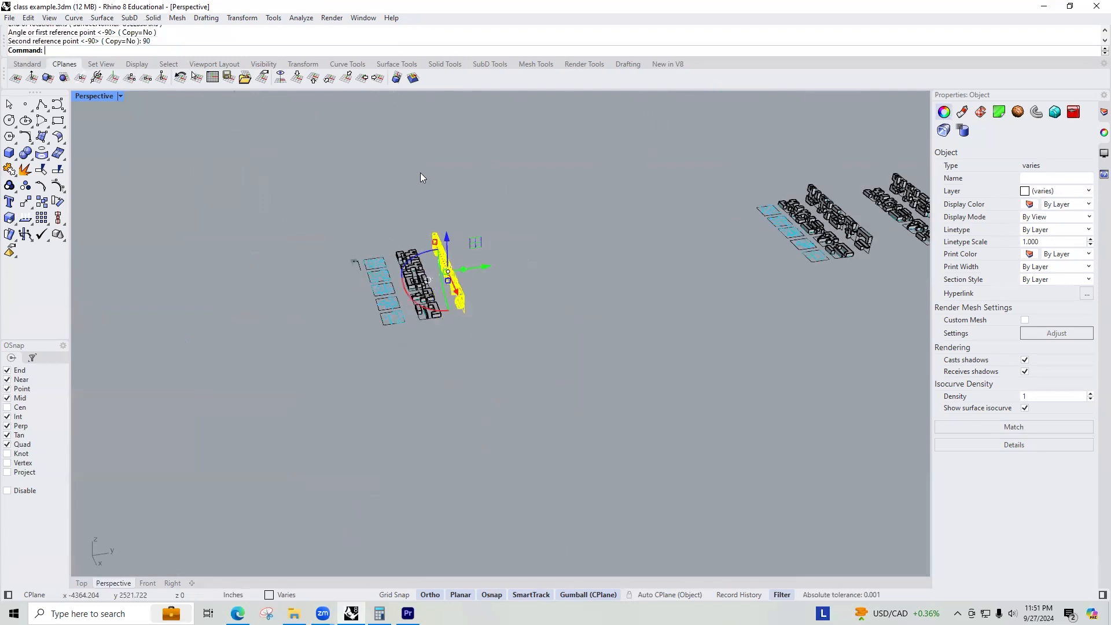
# Orbit and zoom around the model to inspect the upright tiles.
pyautogui.moveTo(441, 288); pyautogui.dragTo(526, 325, button='right')
pyautogui.scroll(5, 523, 321)
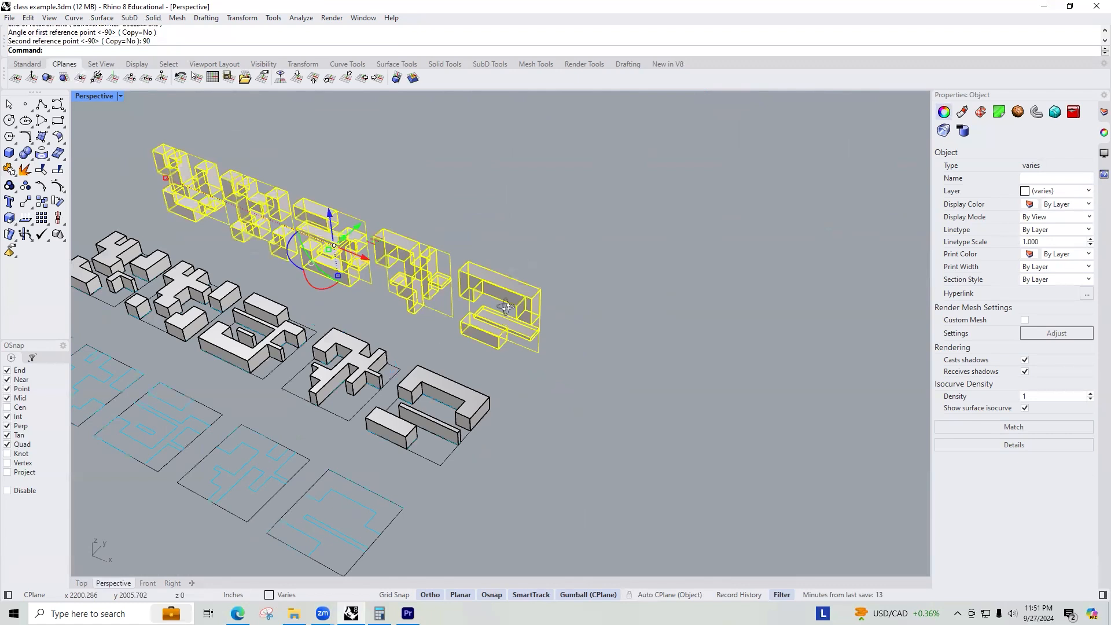
pyautogui.scroll(3, 507, 307)
pyautogui.moveTo(630, 264); pyautogui.dragTo(462, 293, button='right')
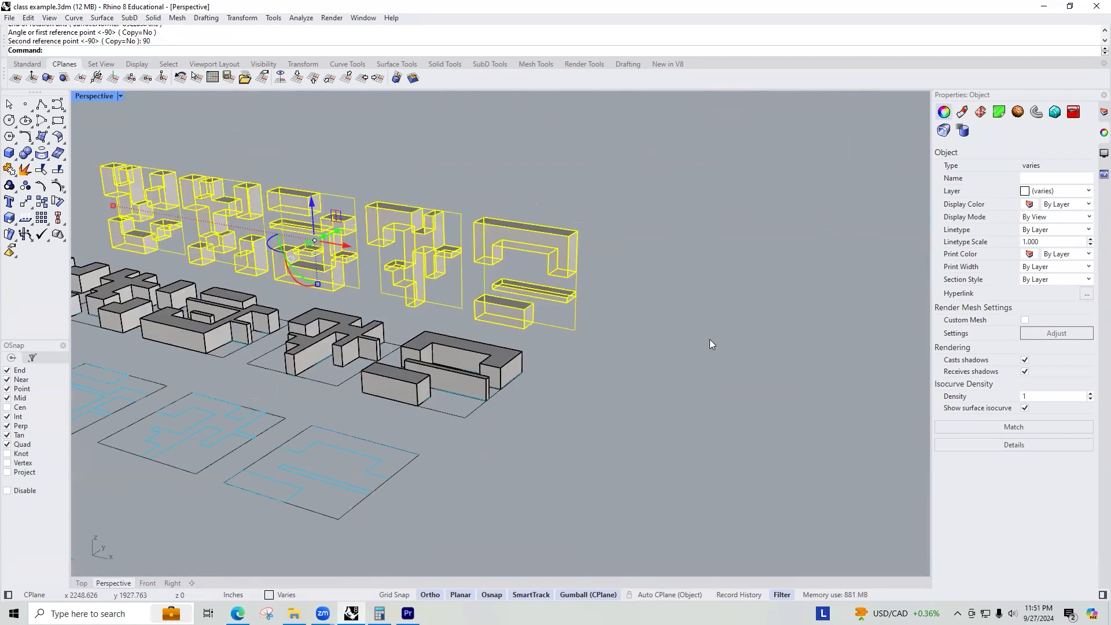
pyautogui.click(709, 339)
pyautogui.moveTo(651, 292); pyautogui.dragTo(571, 344, button='right')
pyautogui.moveTo(469, 324); pyautogui.dragTo(461, 371, button='right')
pyautogui.moveTo(419, 315); pyautogui.dragTo(563, 341, button='right')
pyautogui.scroll(-5, 564, 341)
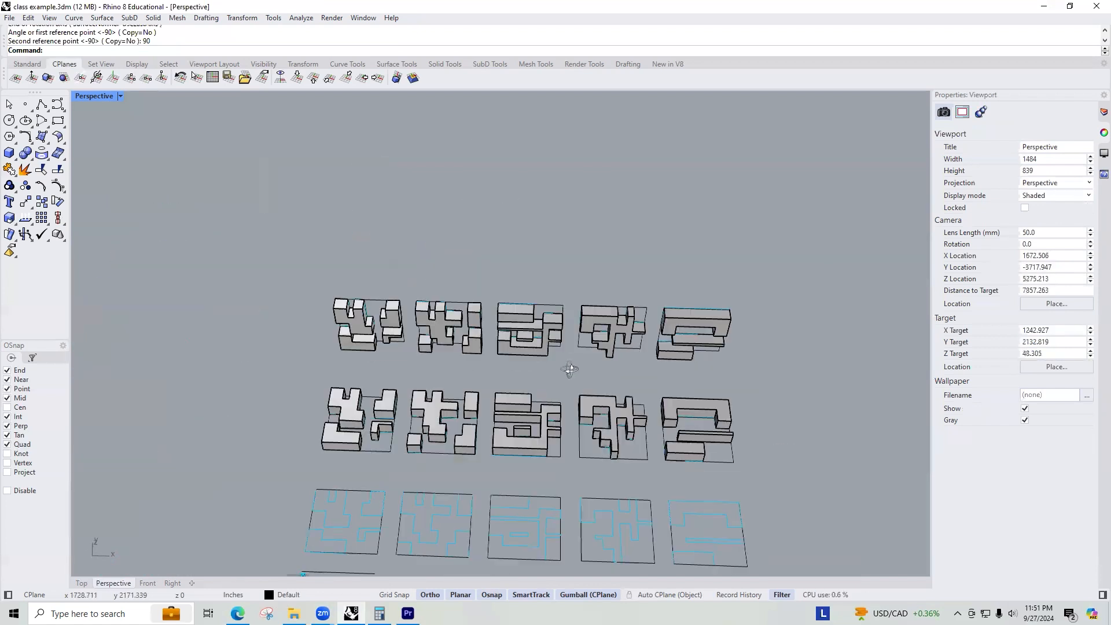
# Duplicate the front row of upright tiles with the gumball and offset the copy behind the other rows.
pyautogui.moveTo(746, 378); pyautogui.dragTo(306, 283)
pyautogui.moveTo(280, 298); pyautogui.dragTo(422, 320, button='right')
pyautogui.moveTo(509, 292); pyautogui.dragTo(432, 271)
pyautogui.press('alt')
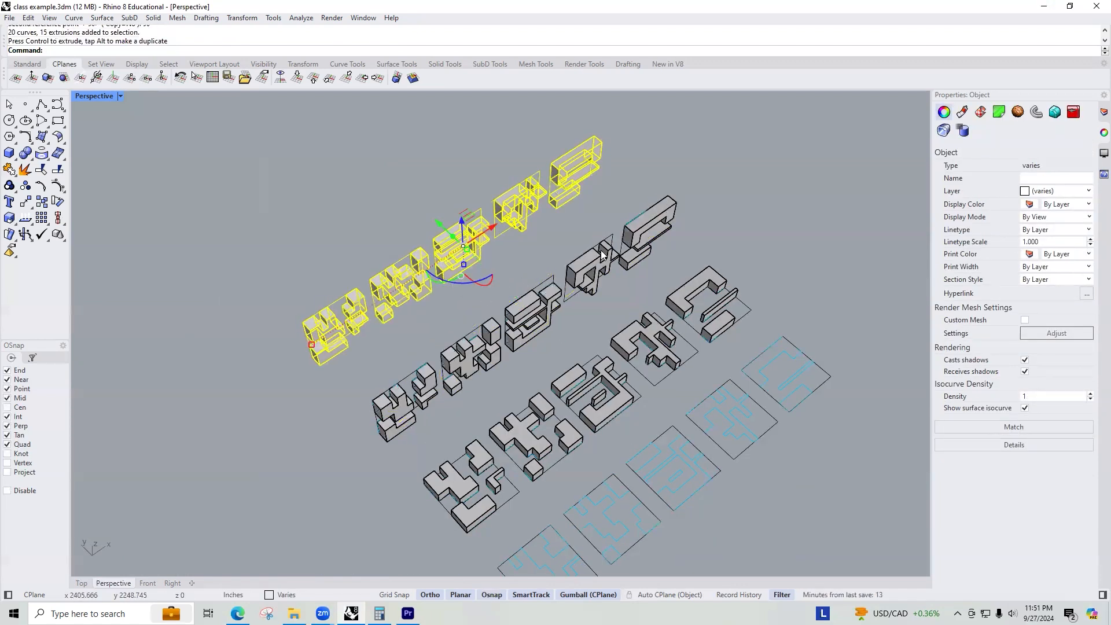
pyautogui.moveTo(617, 246); pyautogui.dragTo(456, 303, button='right')
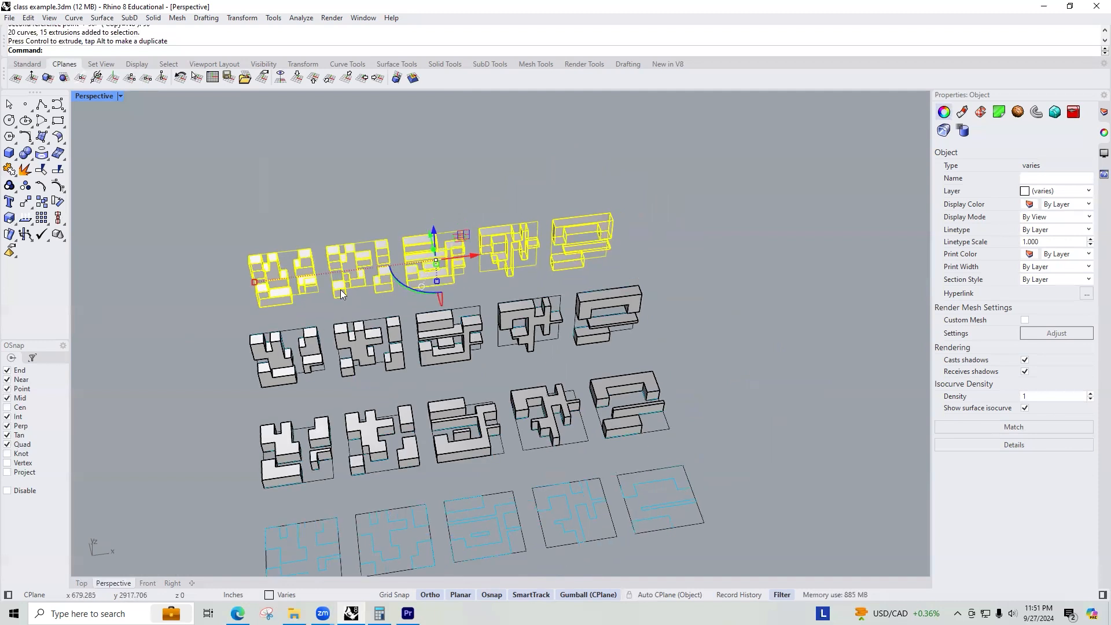
# Move one tile of the duplicated row to a new spot beside the first tile.
pyautogui.scroll(2, 313, 292)
pyautogui.moveTo(281, 299); pyautogui.dragTo(542, 327, button='right')
pyautogui.click(494, 361)
pyautogui.moveTo(494, 361); pyautogui.dragTo(519, 258, button='right')
pyautogui.moveTo(503, 290); pyautogui.dragTo(554, 244, button='right')
pyautogui.moveTo(573, 231); pyautogui.dragTo(474, 342)
pyautogui.press('Return')
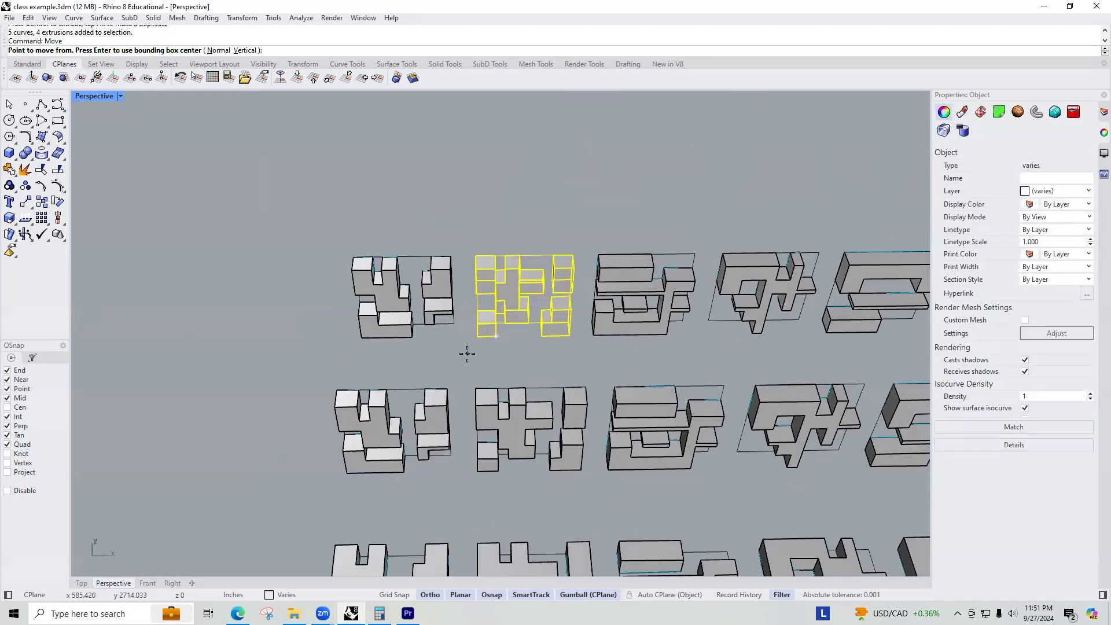
pyautogui.click(478, 335)
pyautogui.moveTo(455, 322); pyautogui.dragTo(369, 440, button='right')
pyautogui.click(369, 423)
pyautogui.moveTo(384, 347); pyautogui.dragTo(571, 366, button='right')
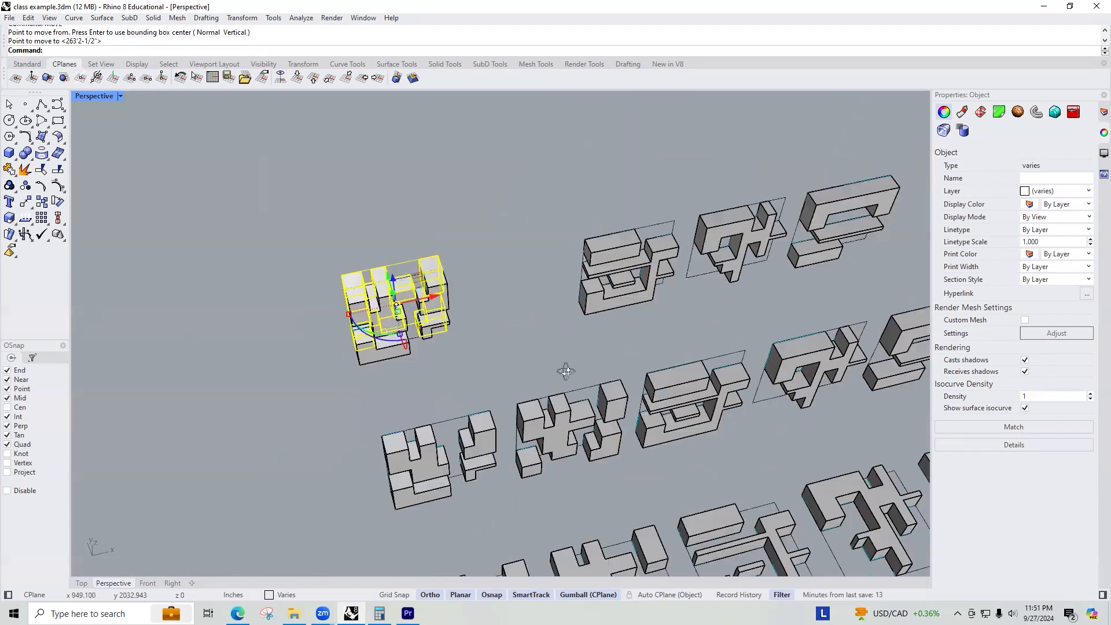
# Group the curves and extrusions of each remaining tile in the duplicated row.
pyautogui.moveTo(425, 227); pyautogui.dragTo(328, 385)
pyautogui.press('Return')
pyautogui.moveTo(545, 219); pyautogui.dragTo(460, 346)
pyautogui.press('Return')
pyautogui.moveTo(625, 212); pyautogui.dragTo(530, 209, button='right')
pyautogui.moveTo(695, 237); pyautogui.dragTo(604, 376)
pyautogui.press('Return')
pyautogui.moveTo(708, 338); pyautogui.dragTo(549, 288, button='right')
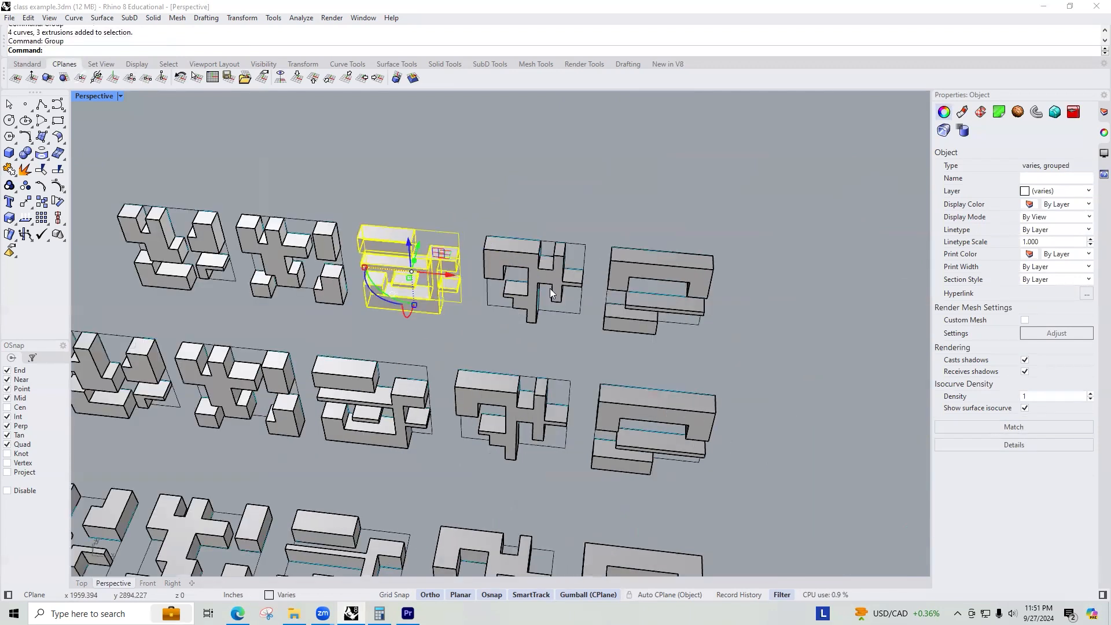
pyautogui.moveTo(585, 204); pyautogui.dragTo(485, 321)
pyautogui.press('Return')
pyautogui.moveTo(743, 227); pyautogui.dragTo(598, 341)
pyautogui.press('Return')
pyautogui.moveTo(367, 333); pyautogui.dragTo(357, 397, button='right')
pyautogui.press('Escape')
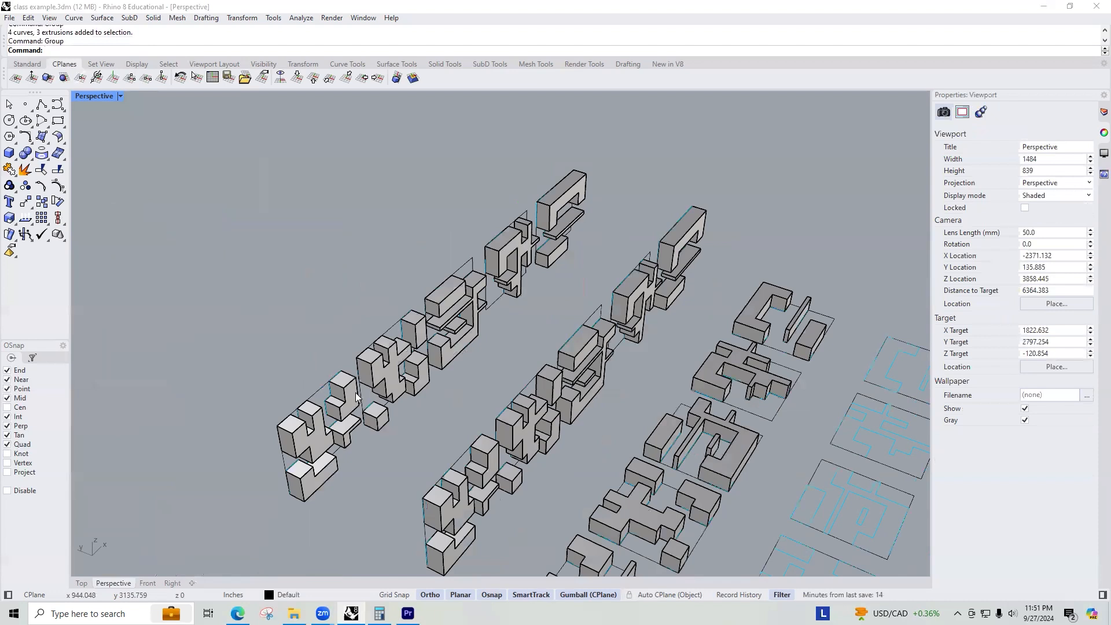
# Copy a tile and snap it against the first tile's corner to start stacking a cube.
pyautogui.click(394, 345)
pyautogui.write('Copy')
pyautogui.press('Return')
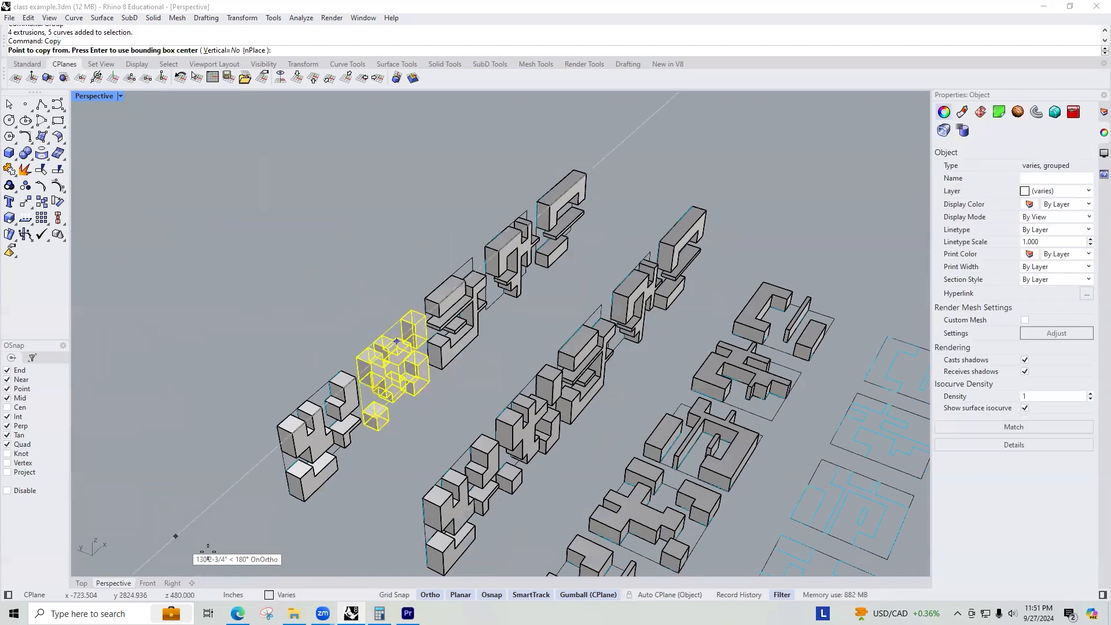
pyautogui.click(380, 430)
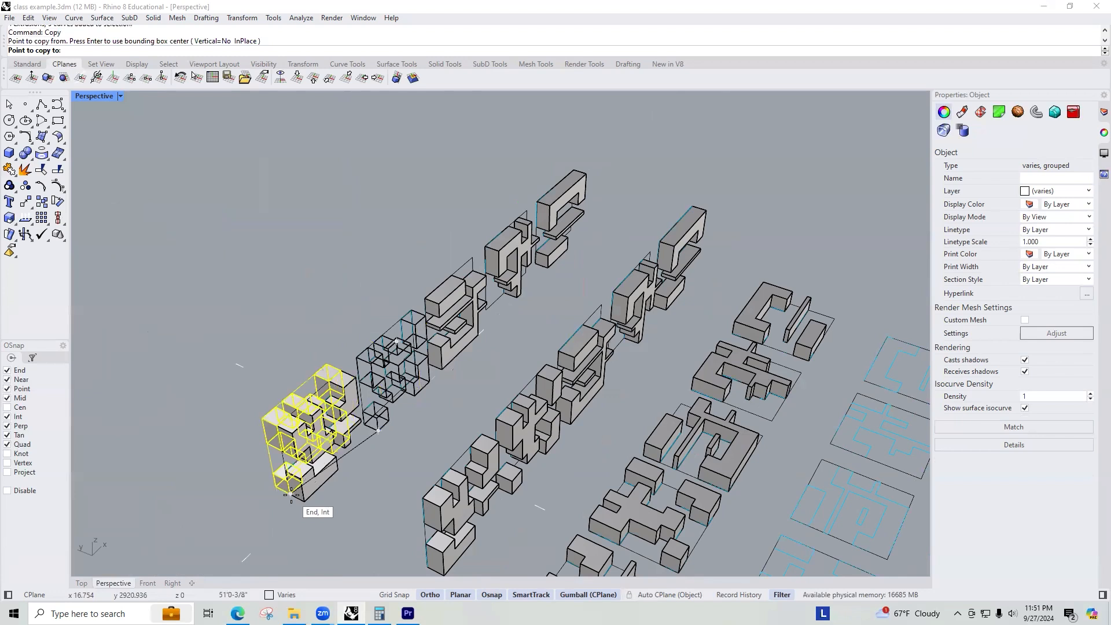
pyautogui.click(291, 495)
pyautogui.press('Return')
# Copy a third tile into the stack, snapping it to the previous tile's corner.
pyautogui.click(448, 364)
pyautogui.press('Return')
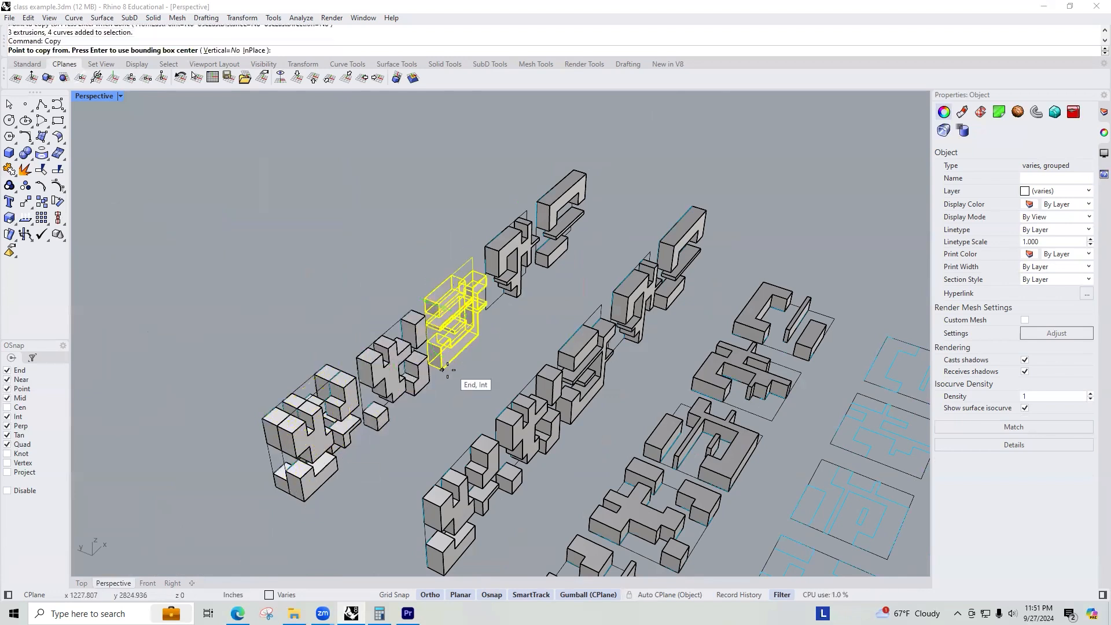
pyautogui.click(443, 368)
pyautogui.click(276, 486)
pyautogui.press('Return')
# Copy a fourth tile onto the stack, snapping it to the stacked tiles' corner.
pyautogui.click(510, 292)
pyautogui.press('Return')
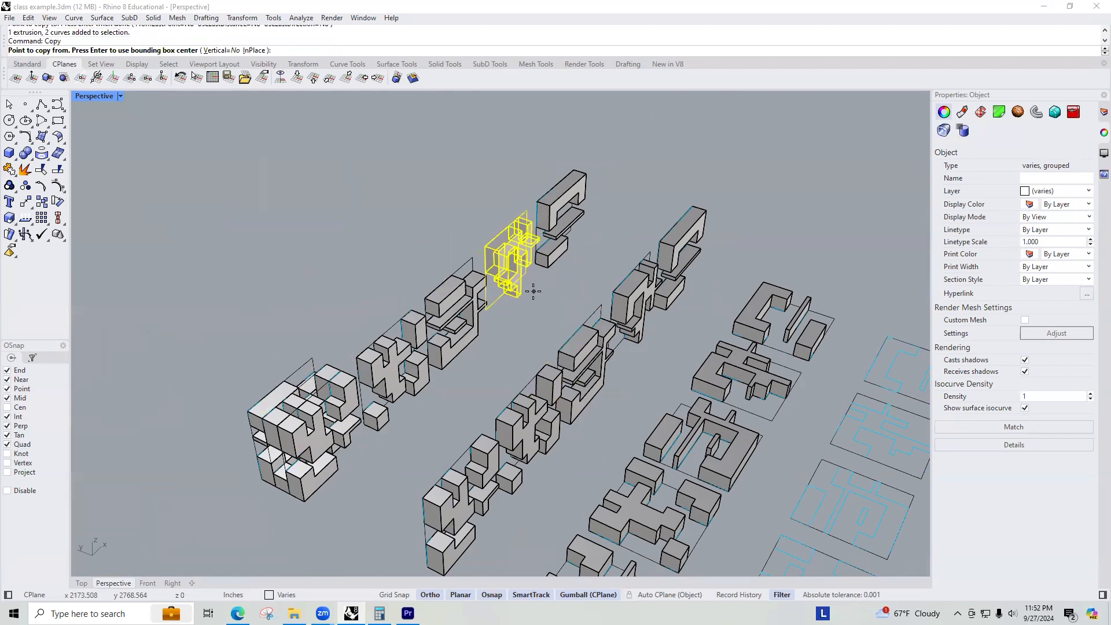
pyautogui.moveTo(529, 266); pyautogui.dragTo(520, 298, button='right')
pyautogui.click(498, 269)
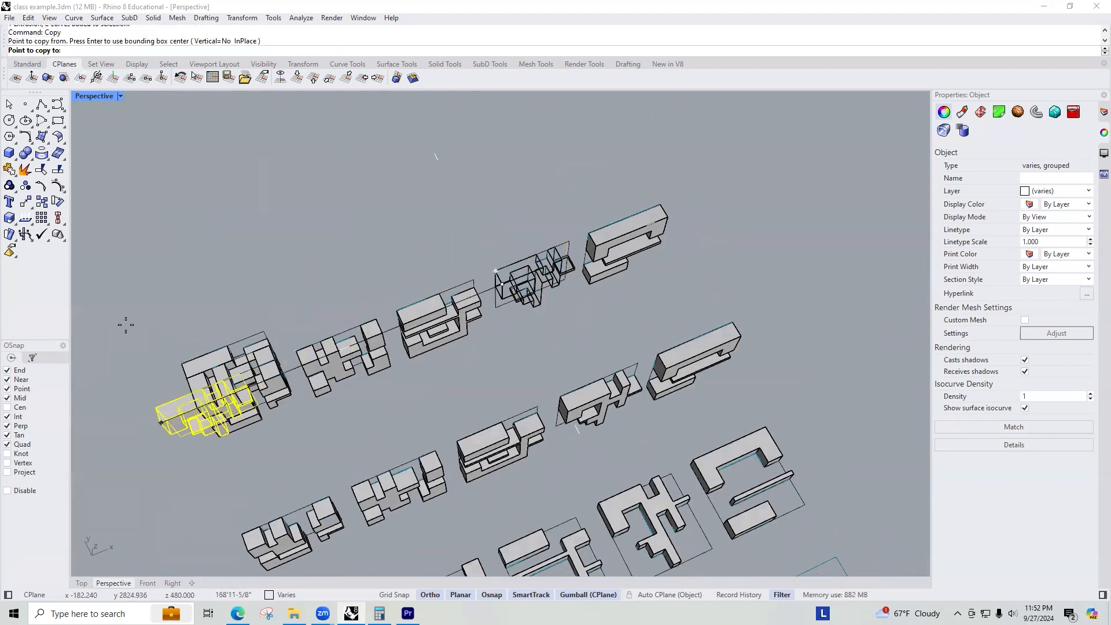
pyautogui.click(180, 355)
pyautogui.press('Return')
# Copy the fifth tile onto the stack to complete the cube.
pyautogui.click(639, 232)
pyautogui.press('Return')
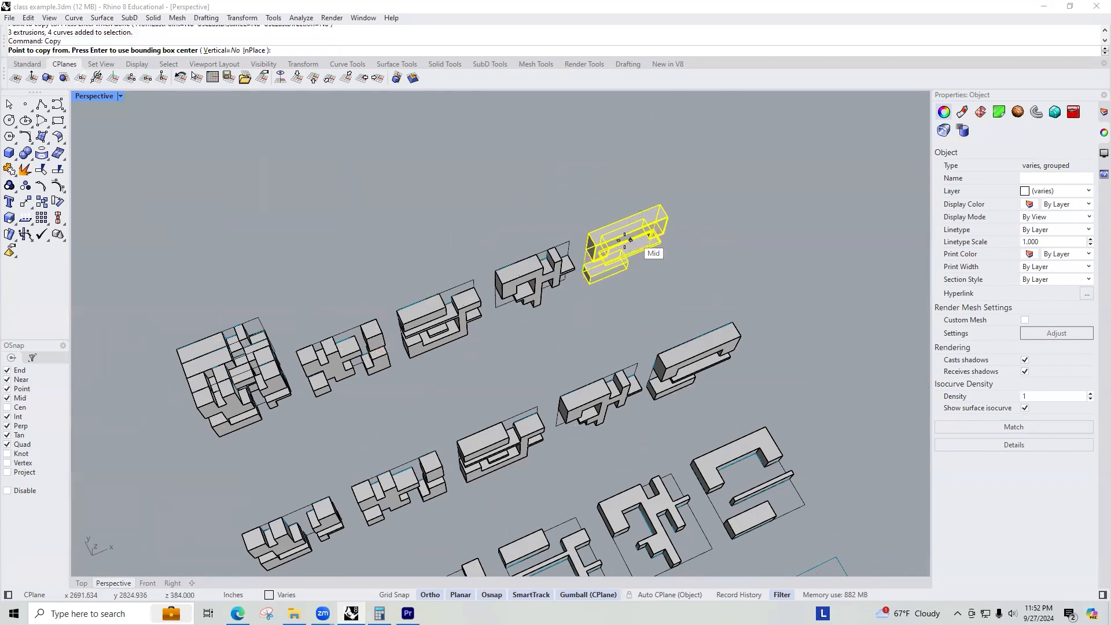
pyautogui.click(588, 282)
pyautogui.moveTo(150, 474); pyautogui.dragTo(149, 380, button='right')
pyautogui.moveTo(274, 334); pyautogui.dragTo(317, 417, button='right')
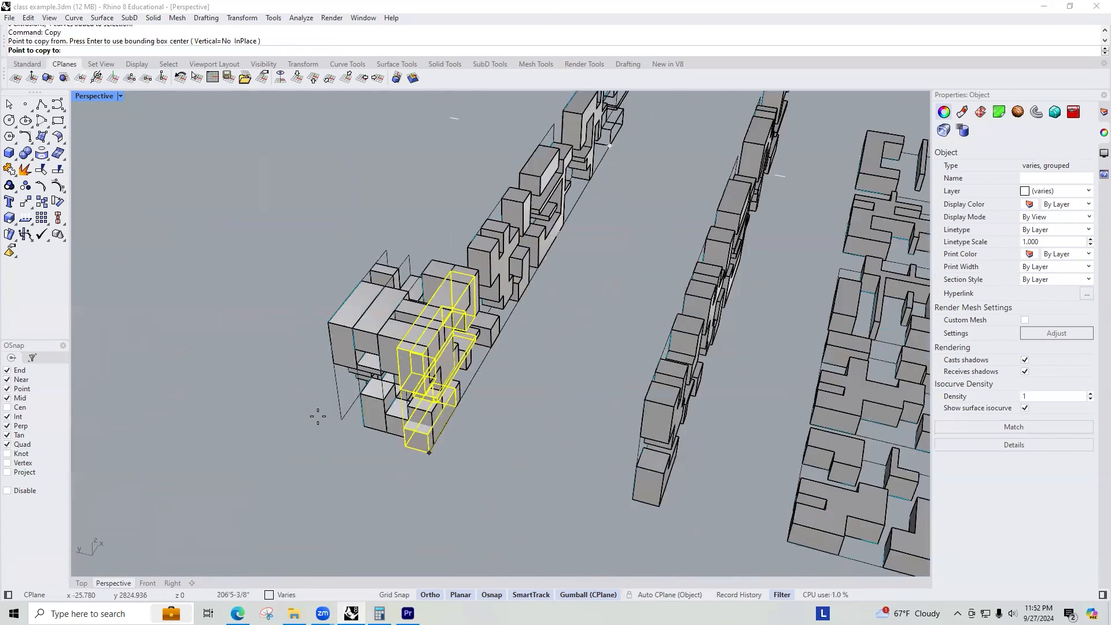
pyautogui.click(341, 420)
pyautogui.press('Return')
# Select the stacked cube and move it with the gumball next to the other tile stack.
pyautogui.click(467, 370)
pyautogui.moveTo(526, 347); pyautogui.dragTo(257, 226, button='right')
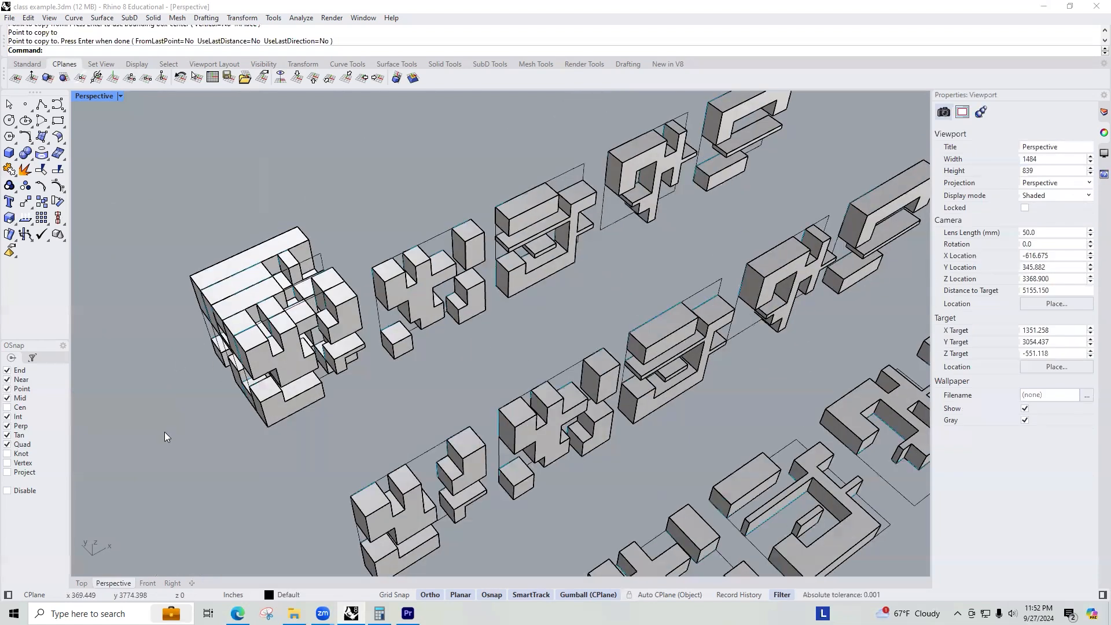
pyautogui.moveTo(164, 432); pyautogui.dragTo(386, 231)
pyautogui.moveTo(356, 366); pyautogui.dragTo(358, 360, button='right')
pyautogui.scroll(-5, 358, 360)
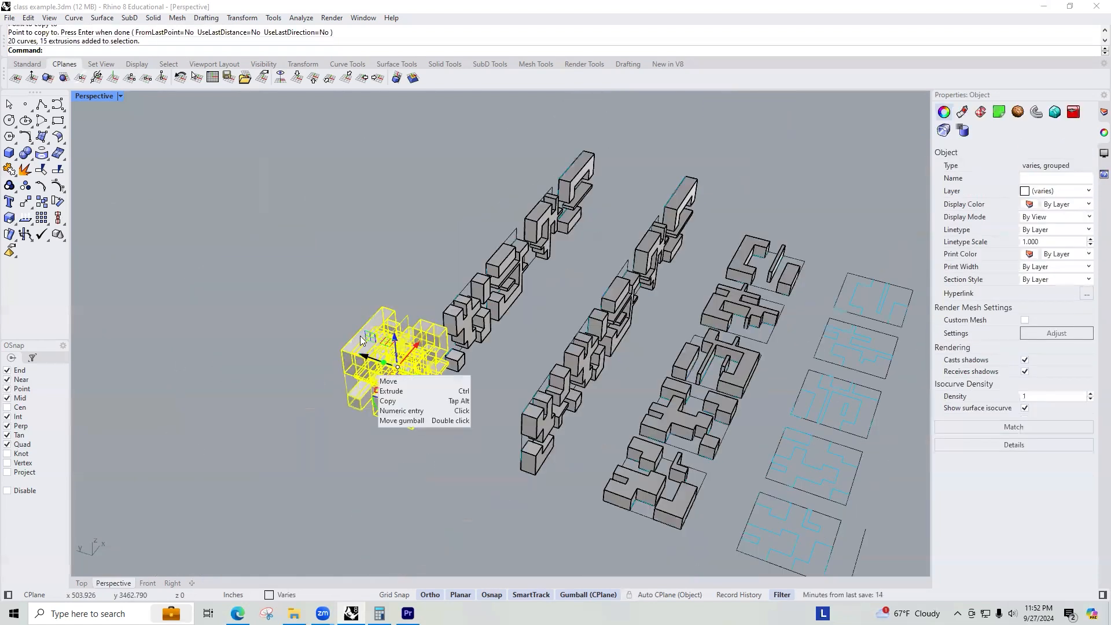
pyautogui.keyDown('alt'); pyautogui.moveTo(374, 356); pyautogui.dragTo(292, 334); pyautogui.keyUp('alt')
pyautogui.click(425, 299)
pyautogui.moveTo(388, 305); pyautogui.dragTo(440, 339, button='right')
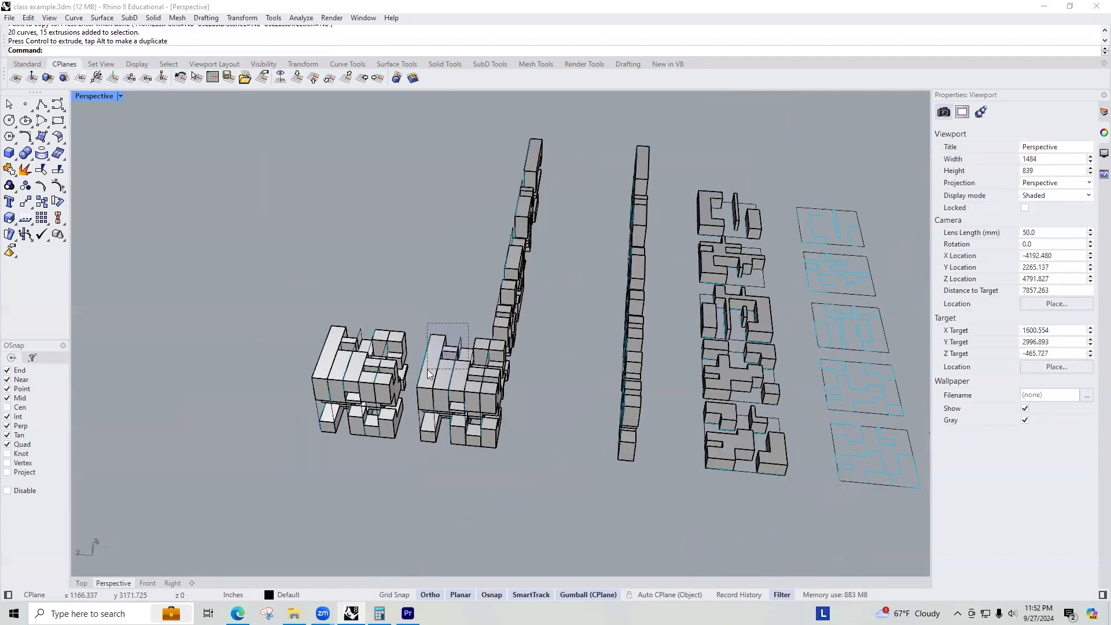
# Delete the leftover set of copied tiles.
pyautogui.click(427, 369)
pyautogui.press('Delete')
pyautogui.click(494, 347)
pyautogui.moveTo(510, 433); pyautogui.dragTo(312, 370, button='right')
pyautogui.click(291, 408)
pyautogui.moveTo(389, 287); pyautogui.dragTo(492, 267, button='right')
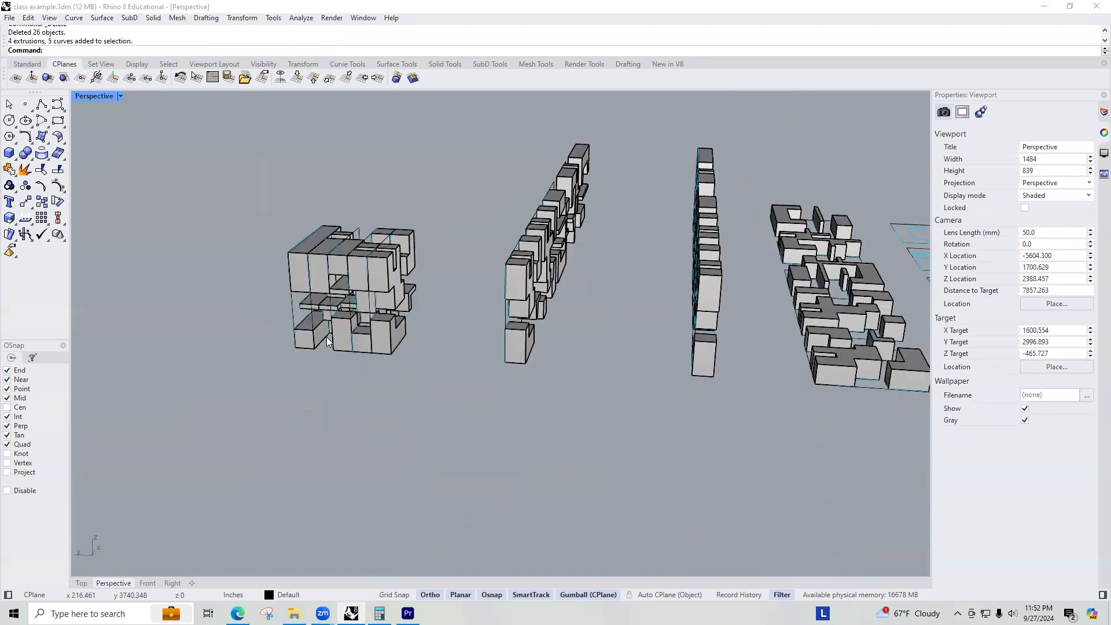
# Select all tiles of the second cube and move it with the gumball beside the rows.
pyautogui.scroll(5, 326, 336)
pyautogui.click(279, 338)
pyautogui.moveTo(312, 222); pyautogui.dragTo(438, 263, button='right')
pyautogui.click(487, 336)
pyautogui.click(530, 342)
pyautogui.click(578, 343)
pyautogui.click(616, 356)
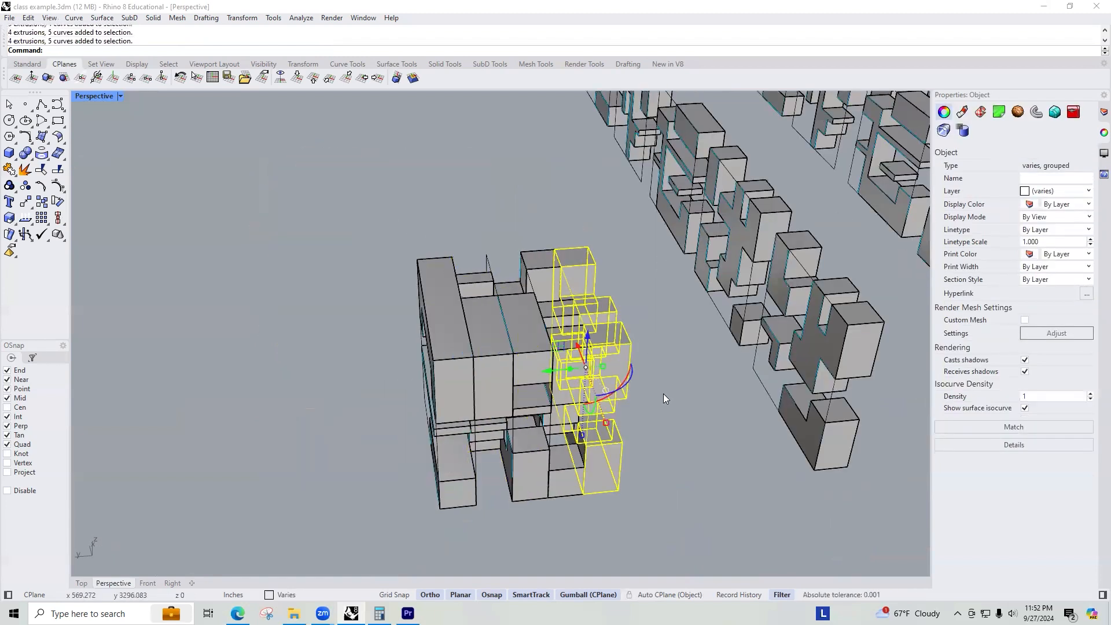
pyautogui.click(666, 408)
pyautogui.moveTo(671, 424); pyautogui.dragTo(627, 401, button='right')
pyautogui.moveTo(718, 399); pyautogui.dragTo(615, 172, button='right')
pyautogui.moveTo(630, 162); pyautogui.dragTo(379, 429)
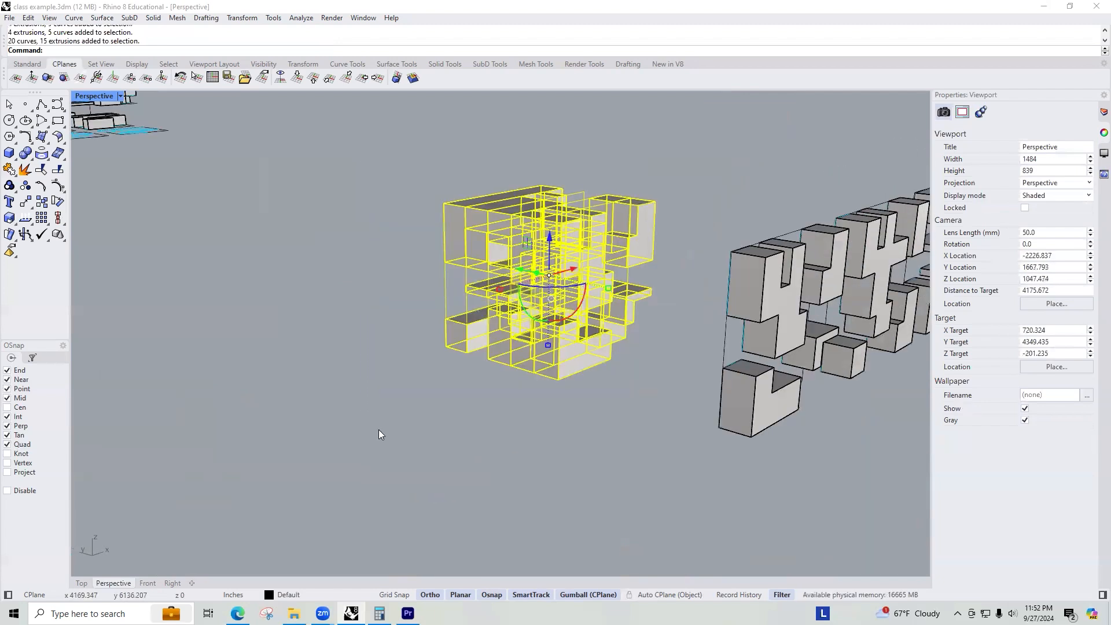
pyautogui.scroll(-4, 378, 429)
pyautogui.moveTo(463, 341); pyautogui.dragTo(499, 368, button='right')
pyautogui.moveTo(518, 354); pyautogui.dragTo(622, 315)
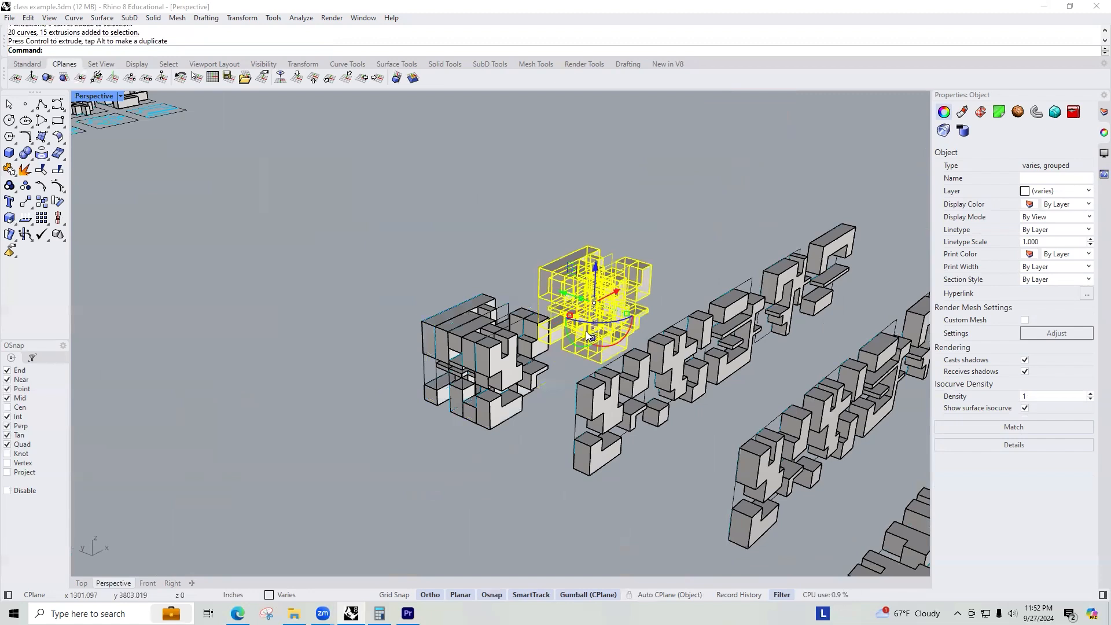
# Create a bounding box around the selected tile cube.
pyautogui.write('boundingbox')
pyautogui.press('Return')
pyautogui.press('Return')
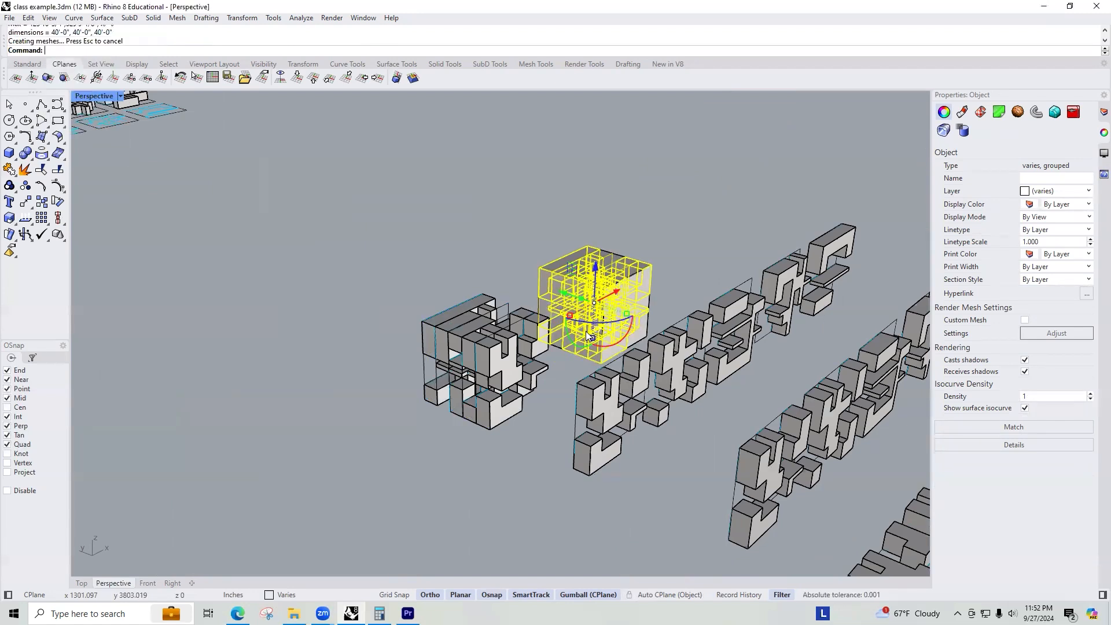
pyautogui.click(672, 247)
pyautogui.scroll(5, 672, 247)
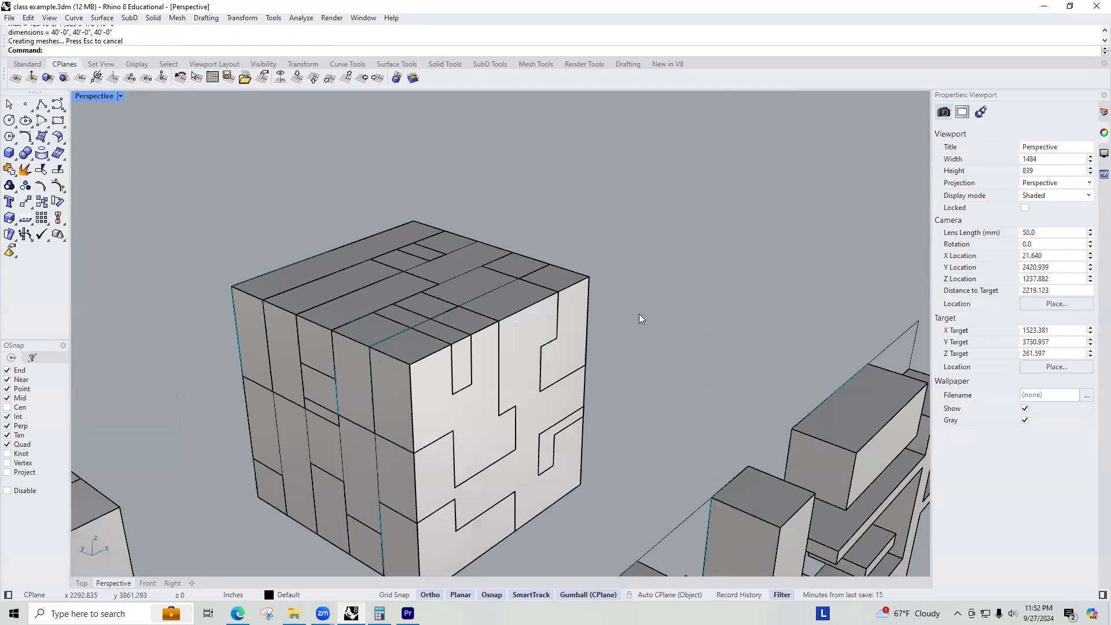
# Measure the bounding box's vertical edge with Distance.
pyautogui.write('Distance')
pyautogui.press('Return')
pyautogui.click(581, 484)
pyautogui.click(588, 278)
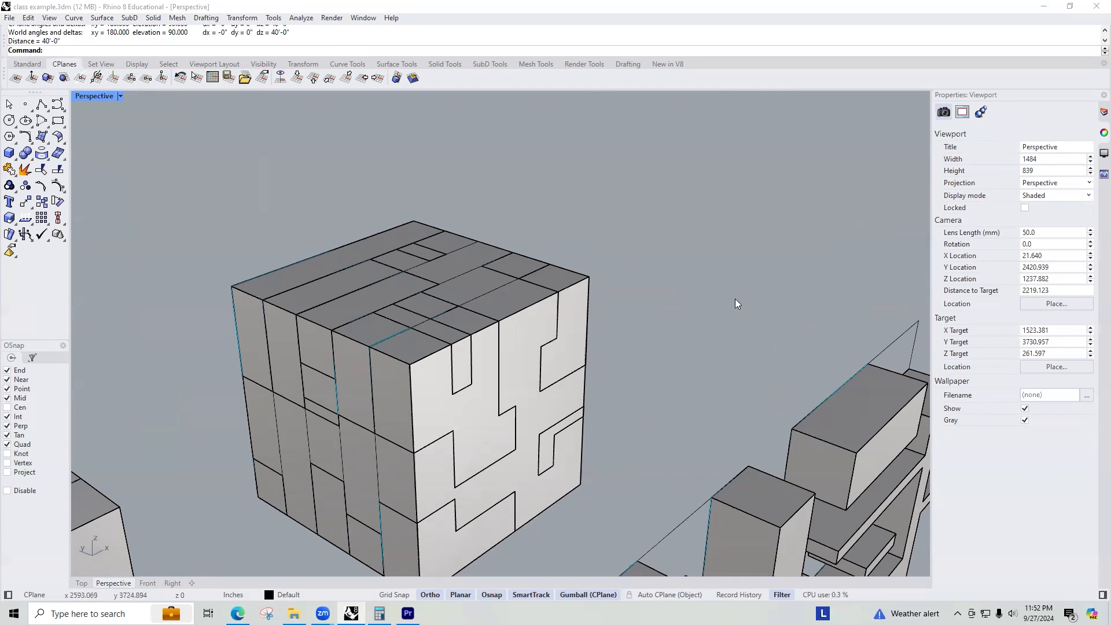
# Measure two more edges of the bounding box with Distance.
pyautogui.moveTo(735, 299); pyautogui.dragTo(362, 190, button='right')
pyautogui.press('Return')
pyautogui.click(417, 220)
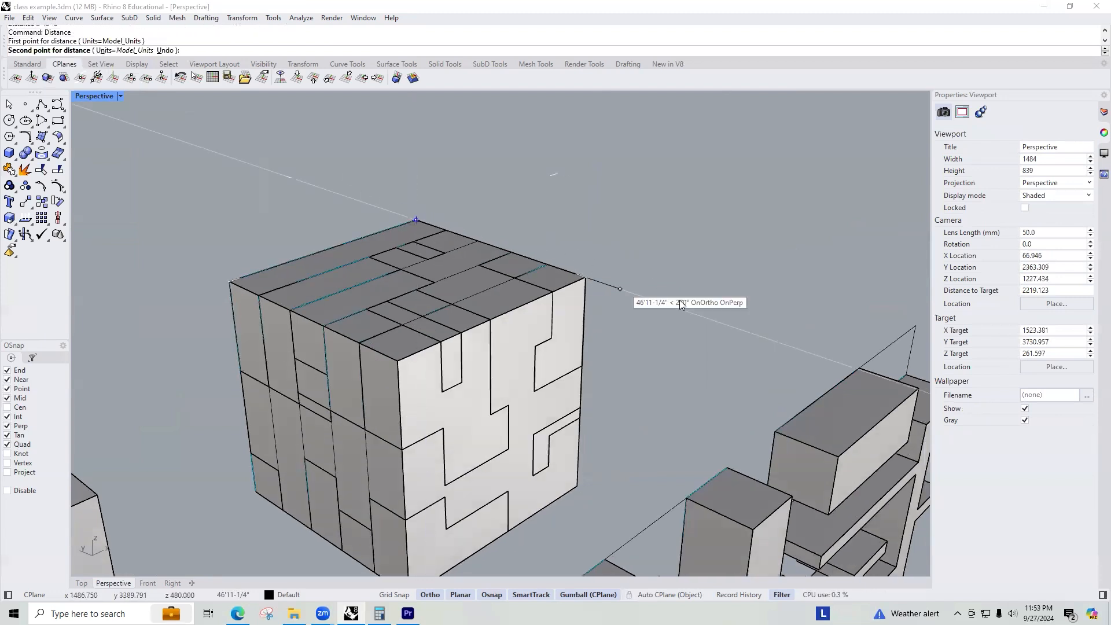
pyautogui.click(583, 281)
pyautogui.press('Return')
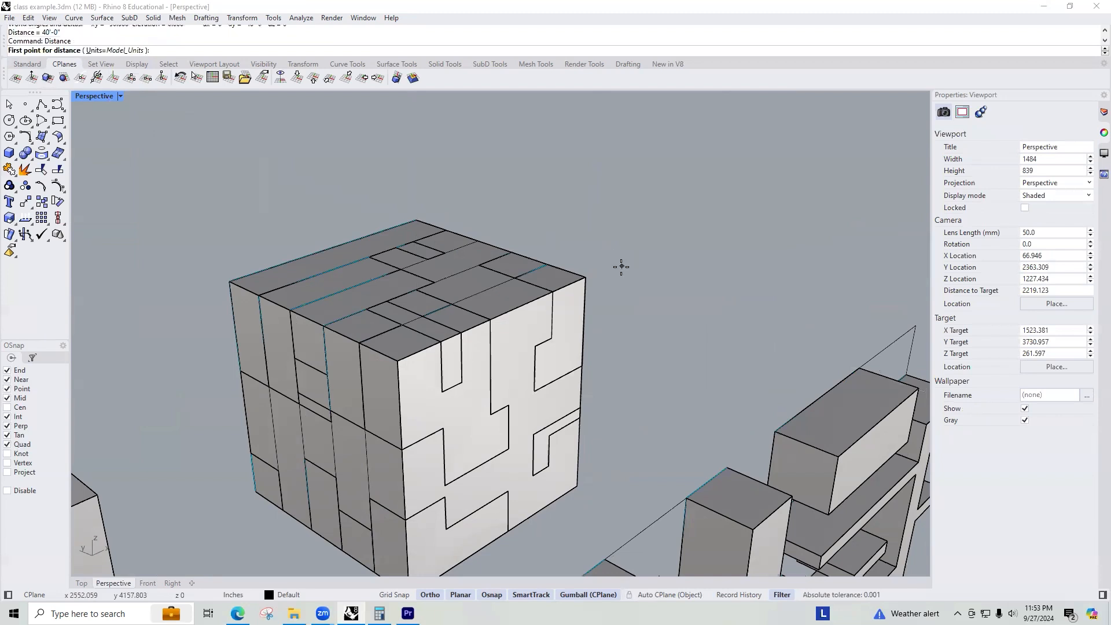
pyautogui.click(593, 272)
pyautogui.click(397, 360)
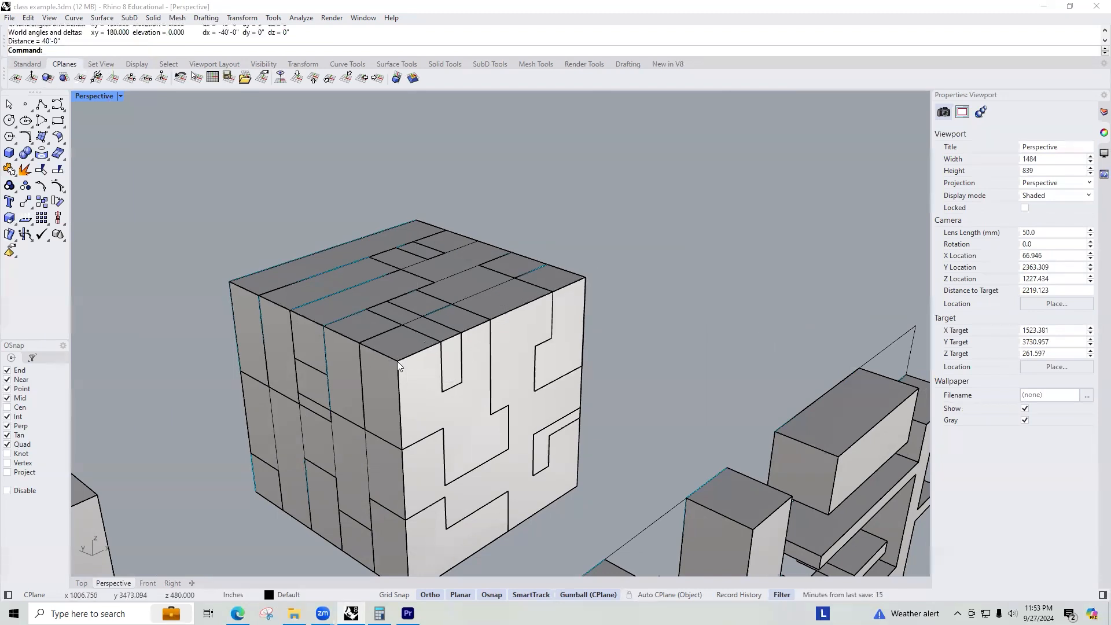
# Select and delete the bounding box.
pyautogui.scroll(-2, 596, 256)
pyautogui.scroll(-4, 594, 253)
pyautogui.moveTo(544, 289); pyautogui.dragTo(583, 267, button='right')
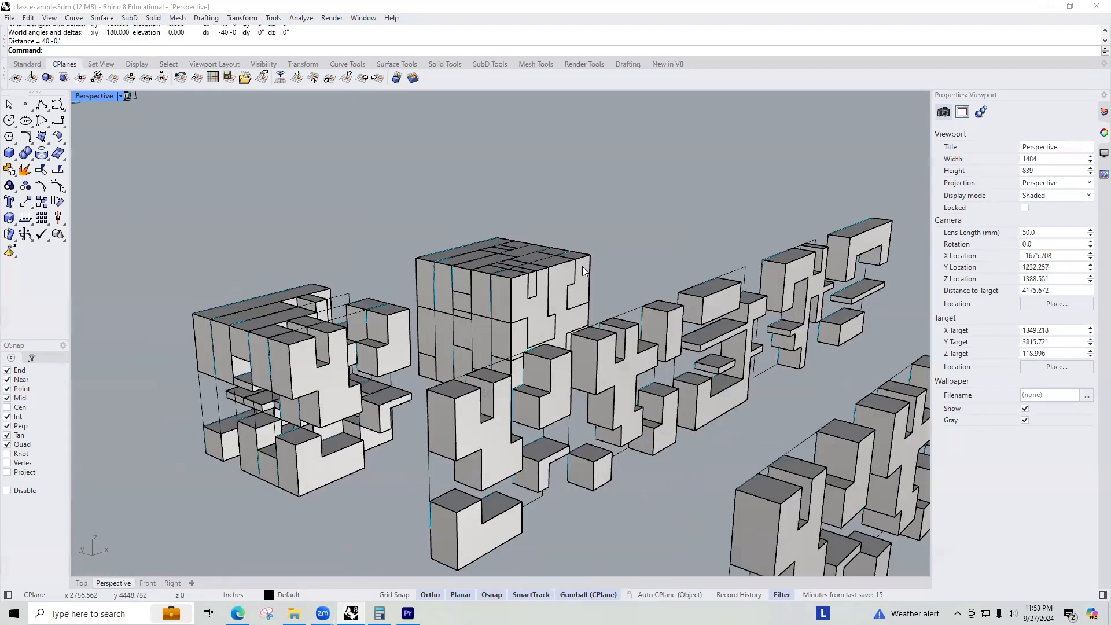
pyautogui.click(583, 279)
pyautogui.click(611, 299)
pyautogui.press('Delete')
# Select one tile cube and move it with the gumball above the other two cubes.
pyautogui.moveTo(612, 232); pyautogui.dragTo(531, 409, button='right')
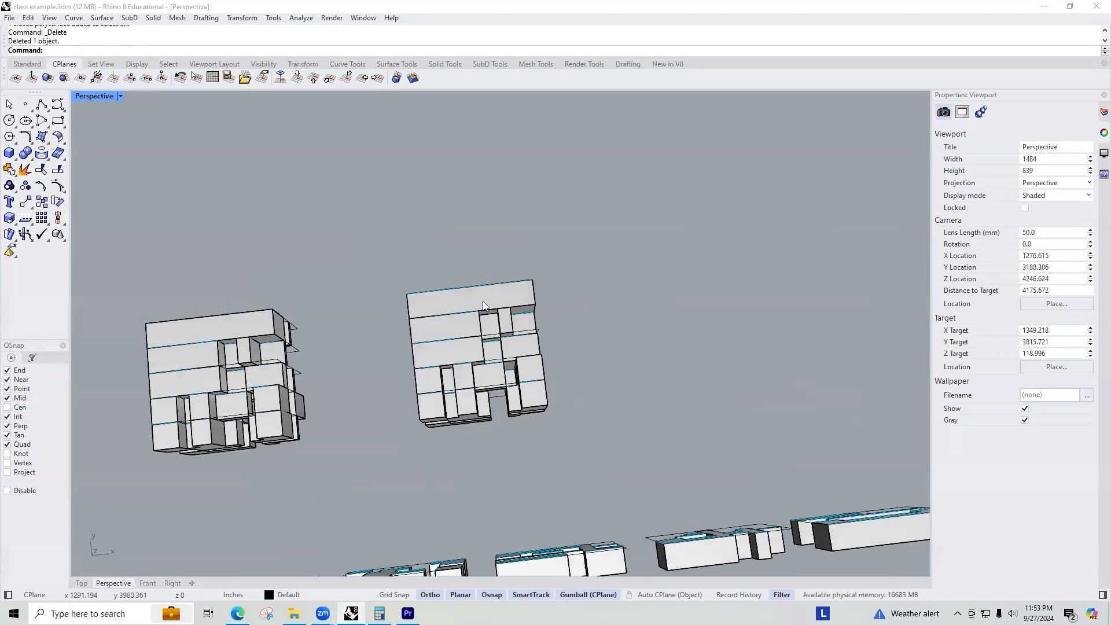
pyautogui.scroll(-4, 483, 301)
pyautogui.moveTo(479, 353); pyautogui.dragTo(393, 228, button='right')
pyautogui.scroll(-8, 472, 210)
pyautogui.moveTo(472, 210); pyautogui.dragTo(421, 310, button='right')
pyautogui.scroll(8, 415, 234)
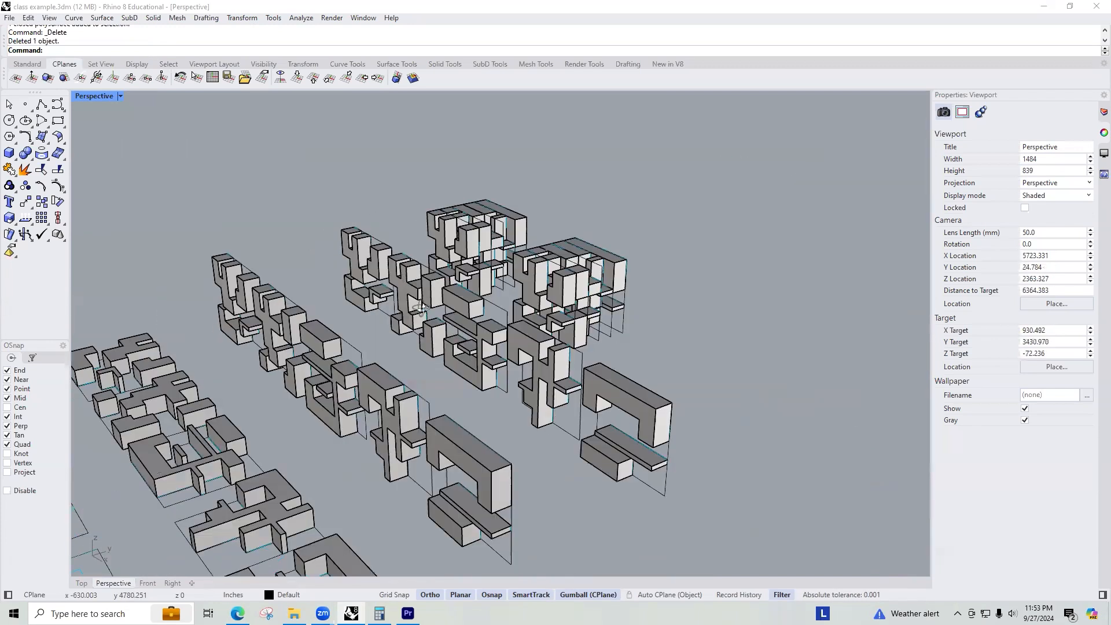
pyautogui.moveTo(489, 330); pyautogui.dragTo(437, 176, button='right')
pyautogui.moveTo(434, 173); pyautogui.dragTo(318, 329)
pyautogui.moveTo(578, 328); pyautogui.dragTo(427, 298, button='right')
pyautogui.moveTo(639, 235); pyautogui.dragTo(550, 248, button='right')
pyautogui.keyDown('alt'); pyautogui.moveTo(559, 236); pyautogui.dragTo(774, 269); pyautogui.keyUp('alt')
pyautogui.moveTo(774, 269); pyautogui.dragTo(425, 340, button='right')
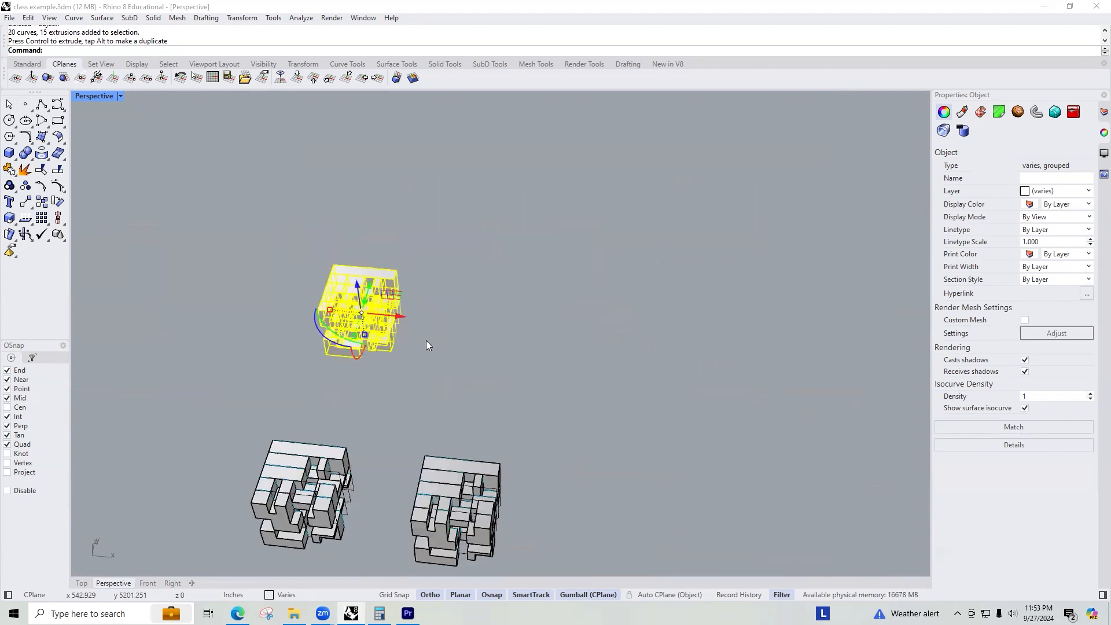
# Duplicate the cube to the right with the gumball and rotate the copy 90°.
pyautogui.keyDown('alt'); pyautogui.moveTo(398, 315); pyautogui.dragTo(522, 342); pyautogui.keyUp('alt')
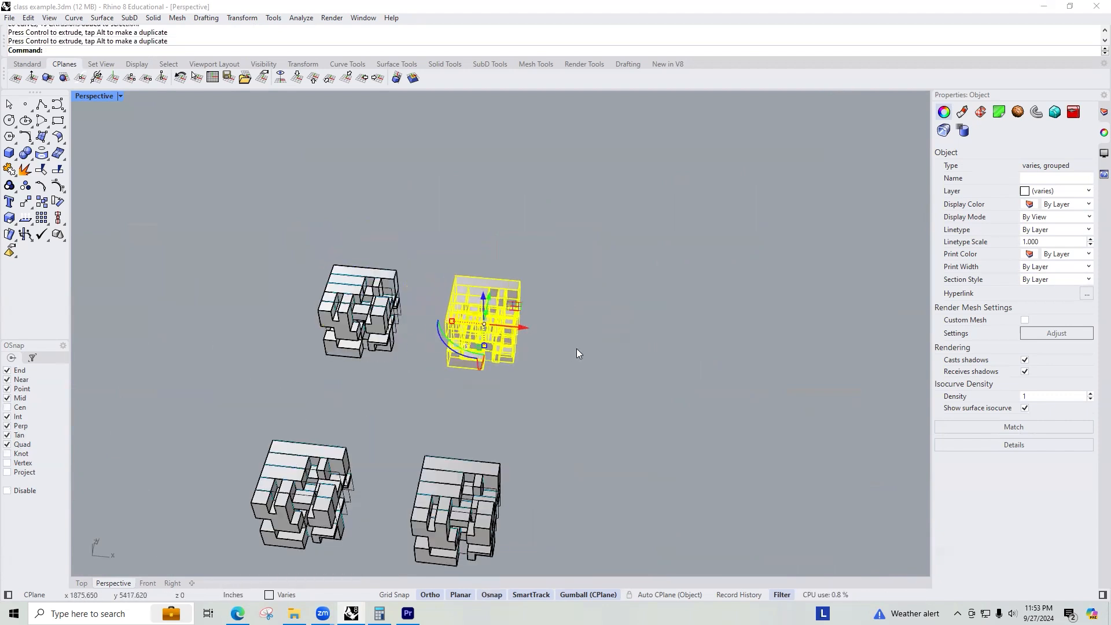
pyautogui.click(444, 344)
pyautogui.write('90')
pyautogui.press('Return')
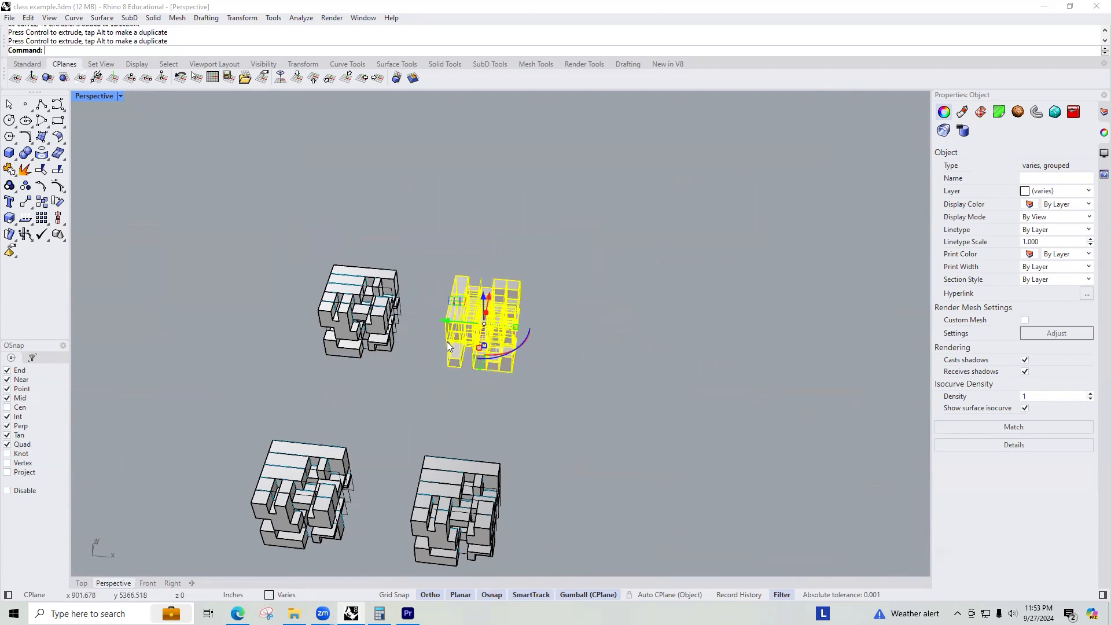
# Duplicate the rotated cube further right and rotate that copy 90° about another axis.
pyautogui.keyDown('alt'); pyautogui.moveTo(443, 317); pyautogui.dragTo(572, 351); pyautogui.keyUp('alt')
pyautogui.press('Return')
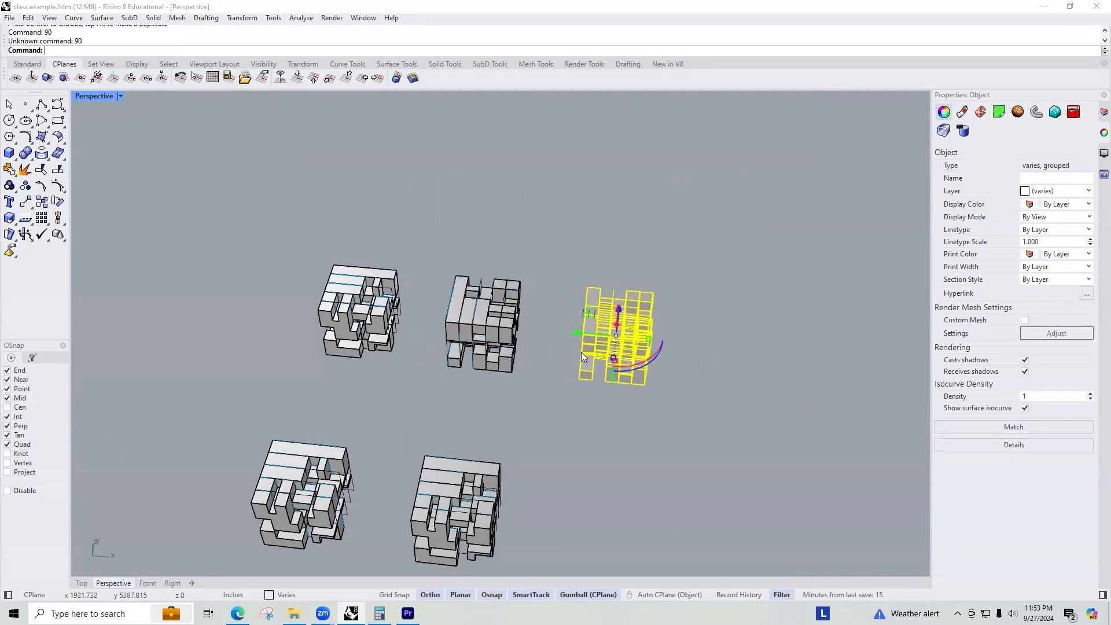
pyautogui.click(656, 361)
pyautogui.write('90')
pyautogui.press('Return')
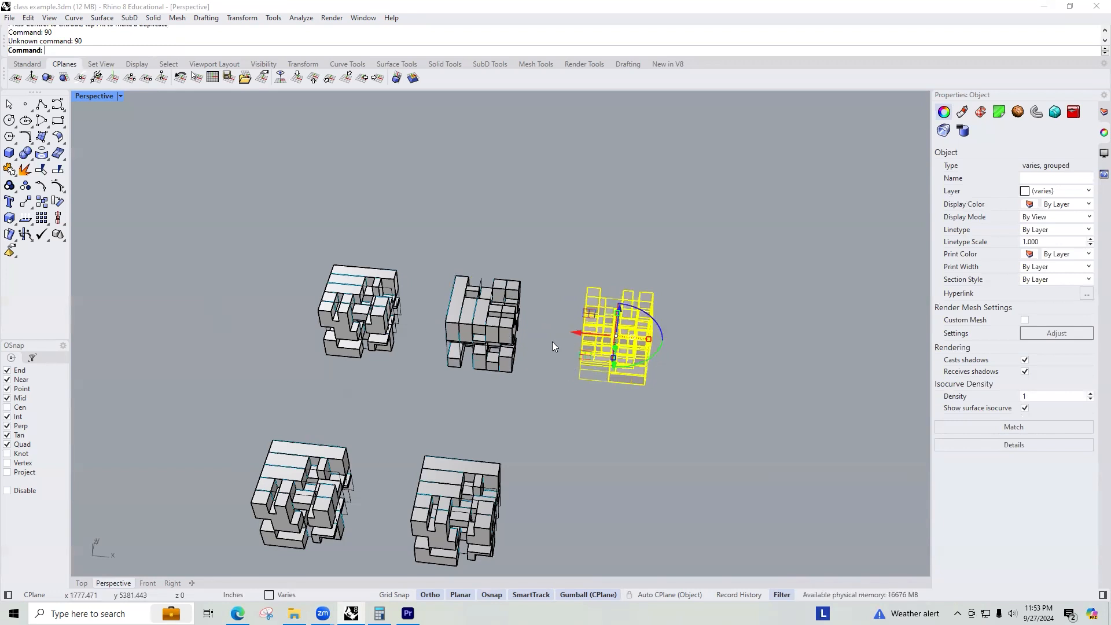
# Duplicate the third cube once more to the right and rotate the new copy 90°.
pyautogui.moveTo(593, 329); pyautogui.dragTo(725, 351)
pyautogui.hotkey('ctrl', 'z')
pyautogui.moveTo(653, 336); pyautogui.dragTo(810, 372)
pyautogui.click(755, 381)
pyautogui.write('90')
pyautogui.press('Return')
pyautogui.press('Escape')
pyautogui.moveTo(618, 440); pyautogui.dragTo(697, 387, button='right')
pyautogui.scroll(6, 472, 345)
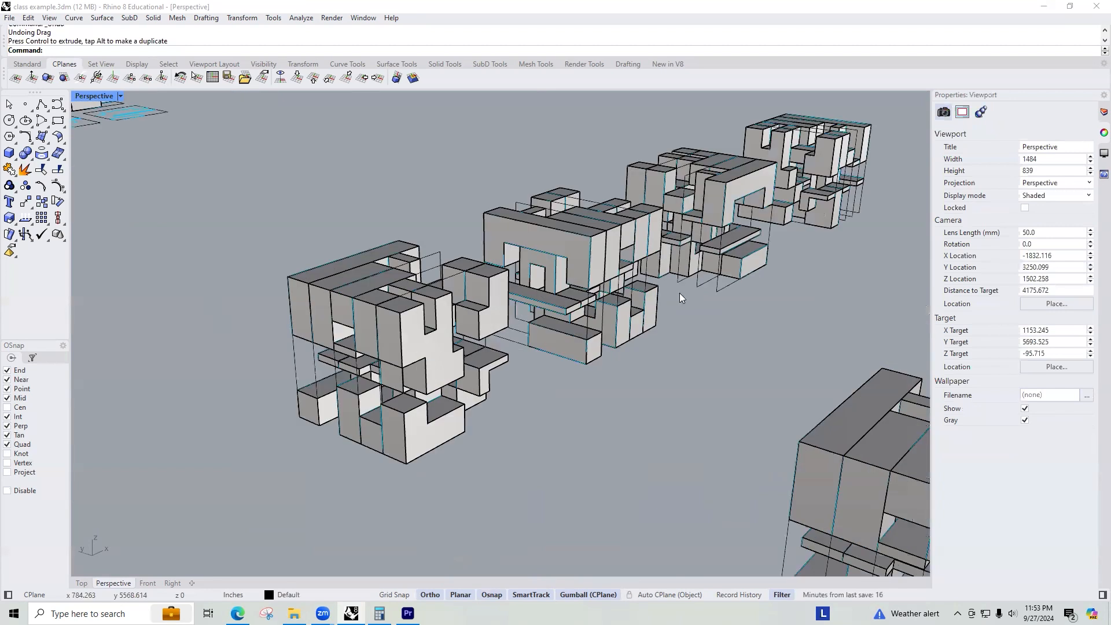
# Duplicate the row of four tile cubes with the gumball to create a second parallel row.
pyautogui.keyDown('shift'); pyautogui.moveTo(679, 292); pyautogui.dragTo(500, 328, button='right'); pyautogui.keyUp('shift')
pyautogui.keyDown('shift'); pyautogui.moveTo(582, 258); pyautogui.dragTo(505, 286, button='right'); pyautogui.keyUp('shift')
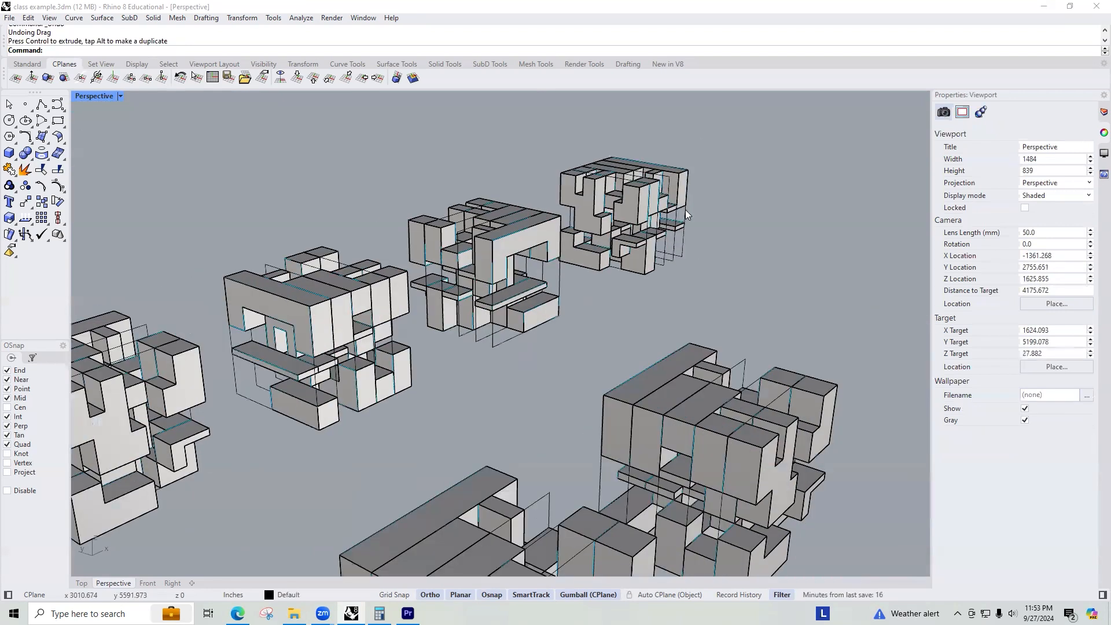
pyautogui.scroll(-6, 689, 211)
pyautogui.moveTo(604, 300)
pyautogui.mouseDown(button='right')
pyautogui.moveTo(495, 330)
pyautogui.moveTo(517, 297)
pyautogui.moveTo(605, 315)
pyautogui.mouseUp(button='right')
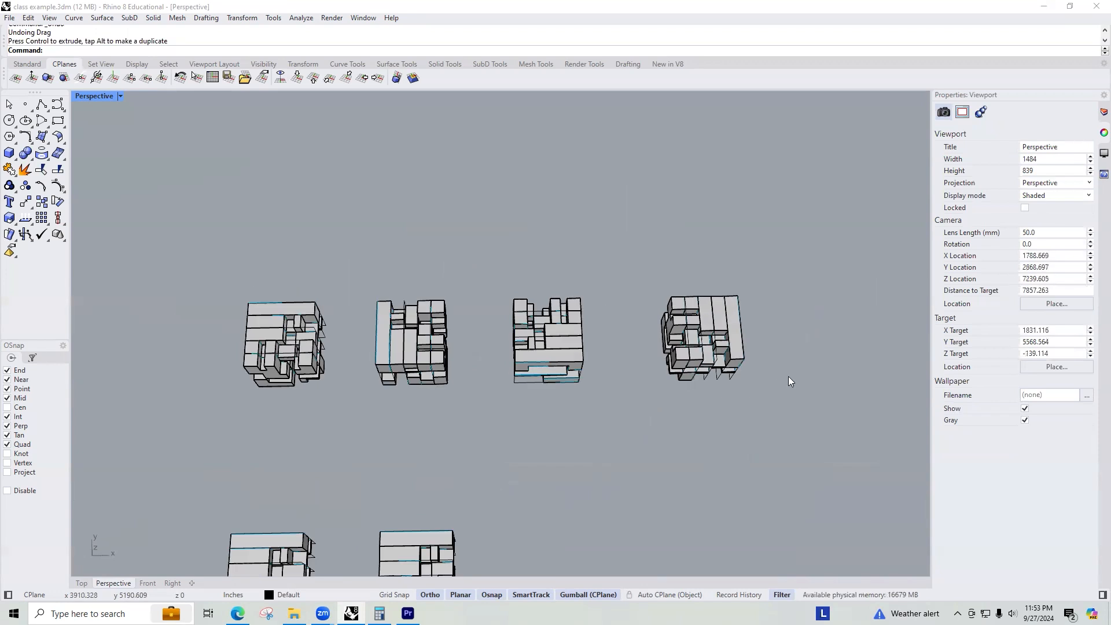
pyautogui.moveTo(731, 385); pyautogui.dragTo(234, 259)
pyautogui.moveTo(393, 293); pyautogui.dragTo(514, 318, button='right')
pyautogui.moveTo(506, 308); pyautogui.dragTo(301, 243)
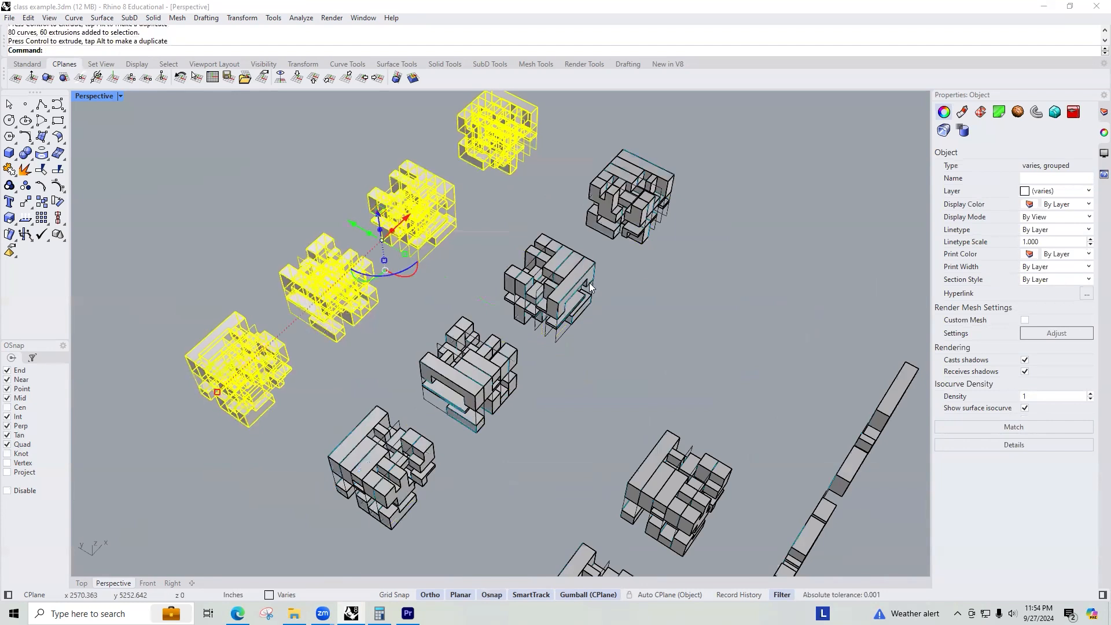
# Rotate each of the four copied cubes 45° about the vertical axis with the gumball.
pyautogui.moveTo(566, 270); pyautogui.dragTo(630, 340, button='right')
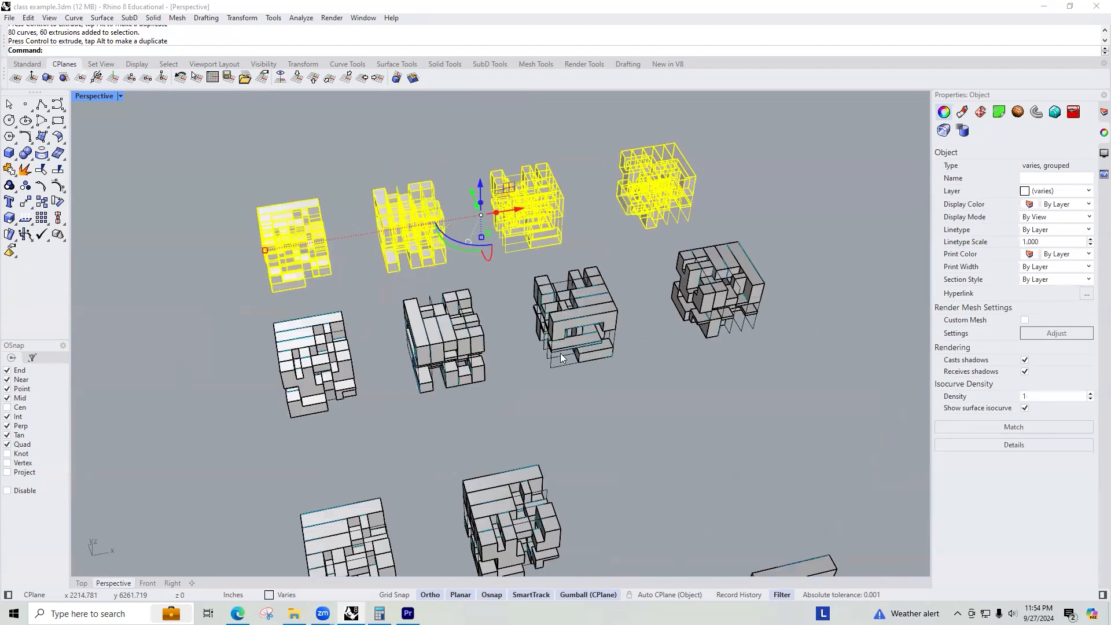
pyautogui.moveTo(560, 354); pyautogui.dragTo(497, 303, button='right')
pyautogui.moveTo(422, 234); pyautogui.dragTo(364, 351)
pyautogui.scroll(2, 414, 319)
pyautogui.scroll(2, 414, 319)
pyautogui.moveTo(414, 319); pyautogui.dragTo(501, 318, button='right')
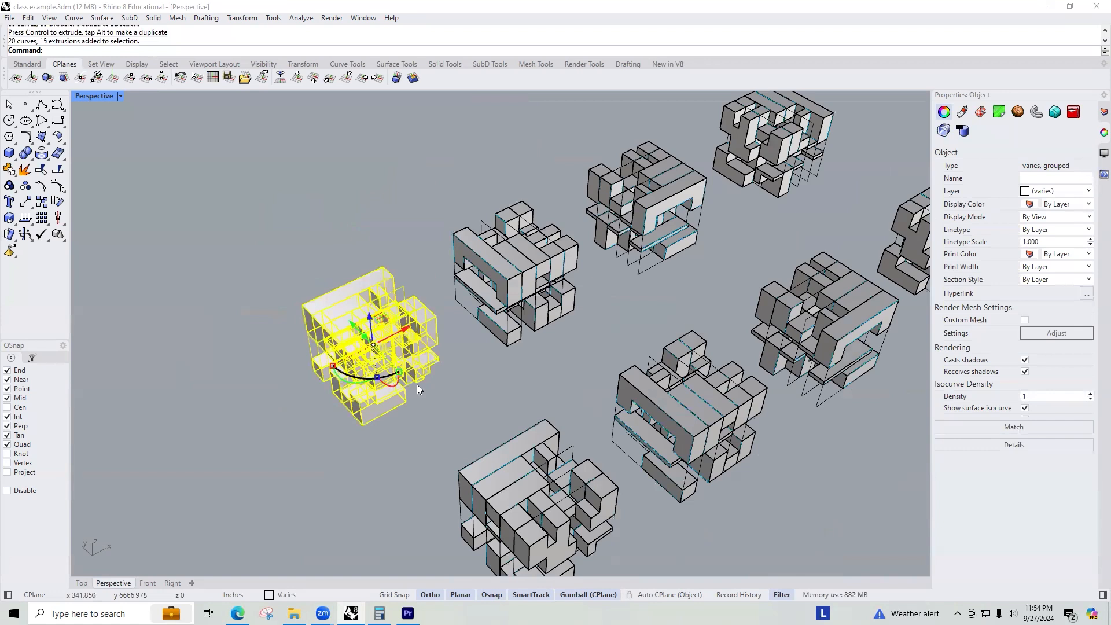
pyautogui.click(397, 376)
pyautogui.press('Return')
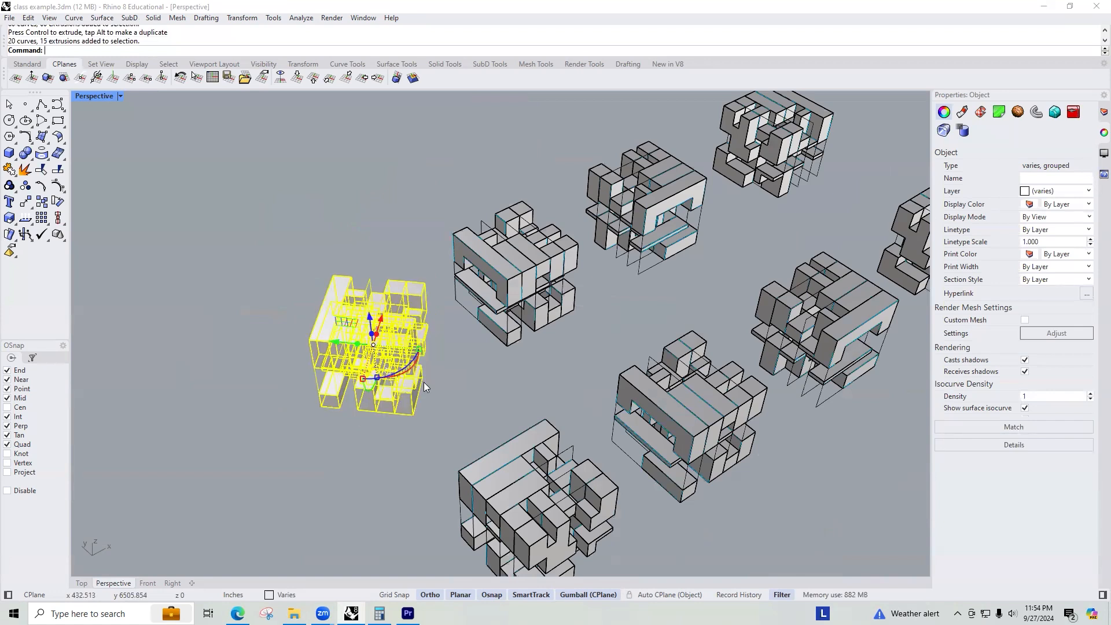
pyautogui.moveTo(431, 220); pyautogui.dragTo(555, 191, button='right')
pyautogui.moveTo(590, 168); pyautogui.dragTo(514, 343)
pyautogui.click(534, 304)
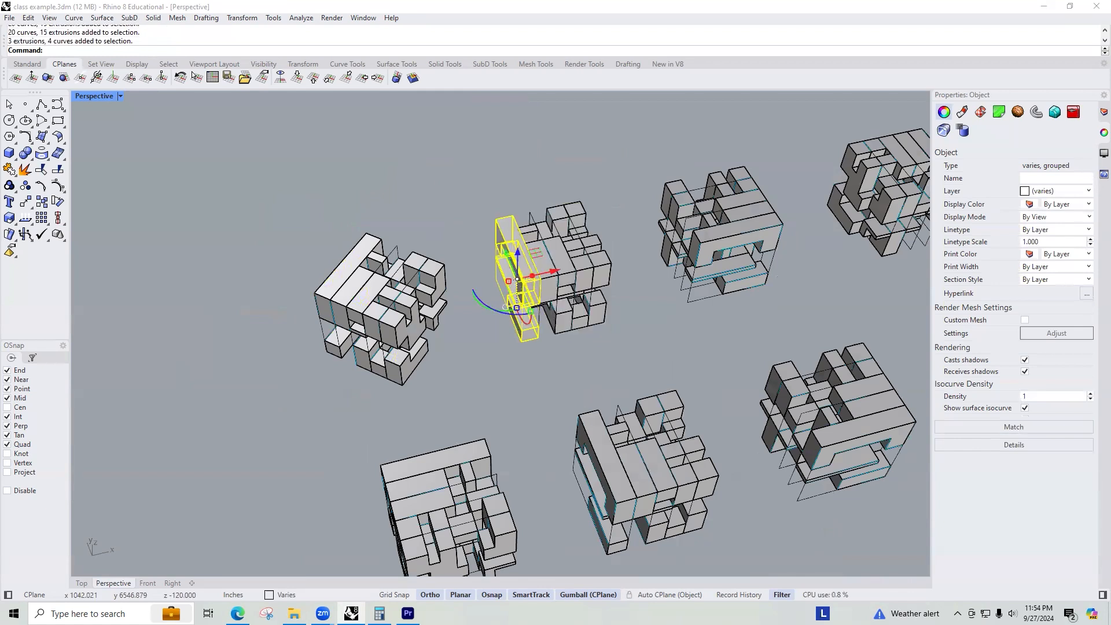
pyautogui.moveTo(609, 166); pyautogui.dragTo(471, 384)
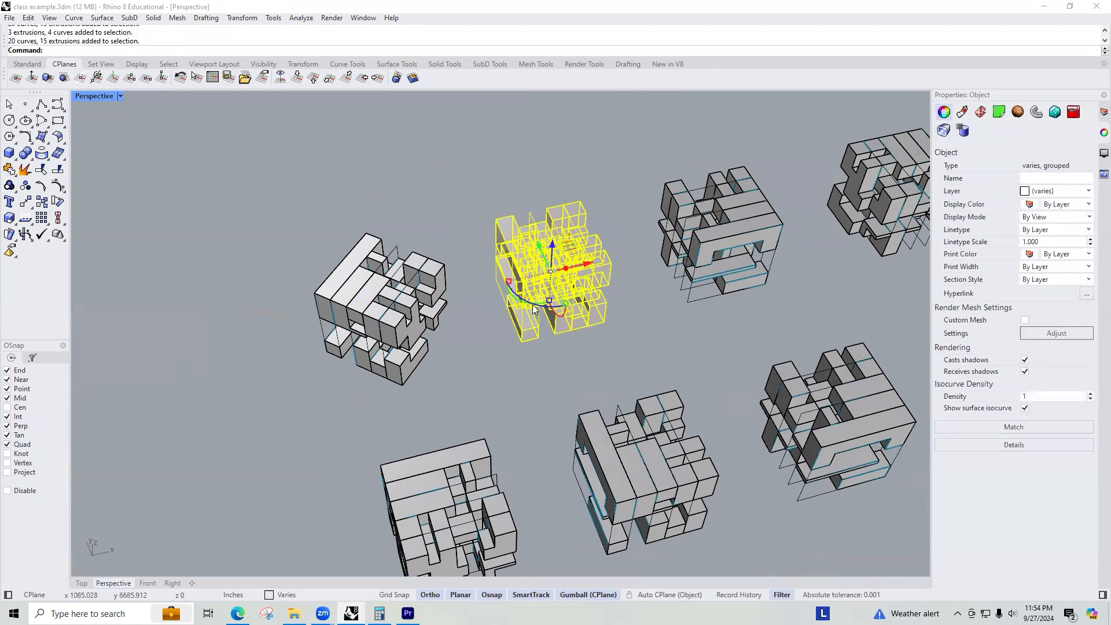
pyautogui.moveTo(532, 304); pyautogui.dragTo(523, 302, button='right')
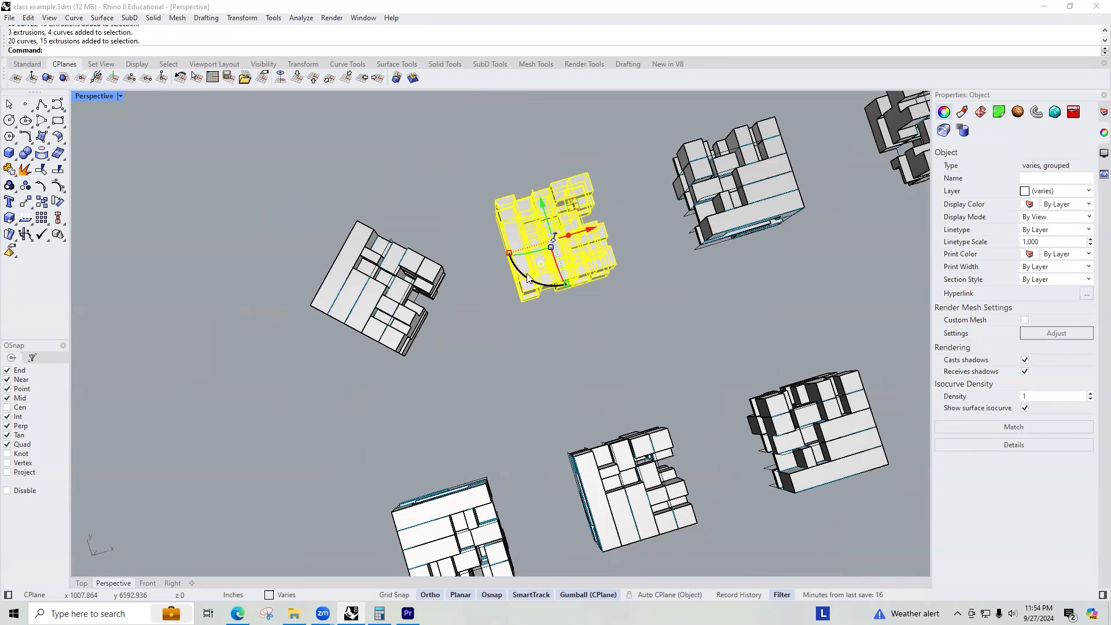
pyautogui.click(527, 278)
pyautogui.press('Return')
pyautogui.moveTo(517, 295); pyautogui.dragTo(454, 361, button='right')
pyautogui.click(481, 299)
pyautogui.press('Return')
pyautogui.moveTo(798, 102); pyautogui.dragTo(661, 241)
pyautogui.click(681, 235)
pyautogui.press('Return')
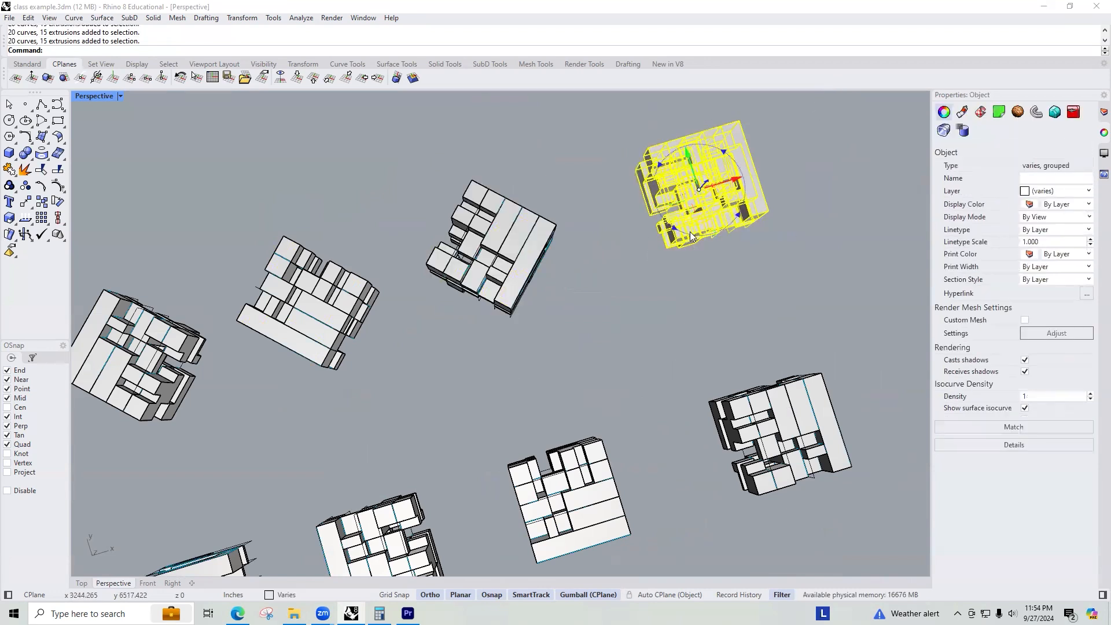
pyautogui.click(665, 308)
# Duplicate the four diagonally rotated cubes into a new row with the gumball.
pyautogui.scroll(-8, 715, 239)
pyautogui.moveTo(604, 258); pyautogui.dragTo(650, 175, button='right')
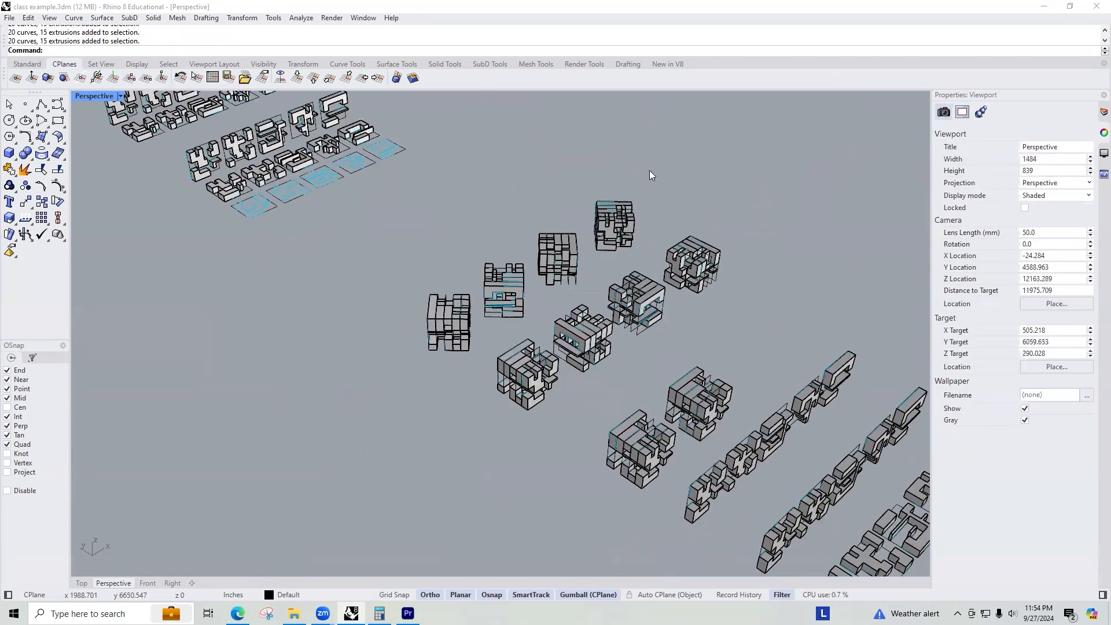
pyautogui.scroll(8, 553, 299)
pyautogui.moveTo(553, 298); pyautogui.dragTo(791, 478, button='right')
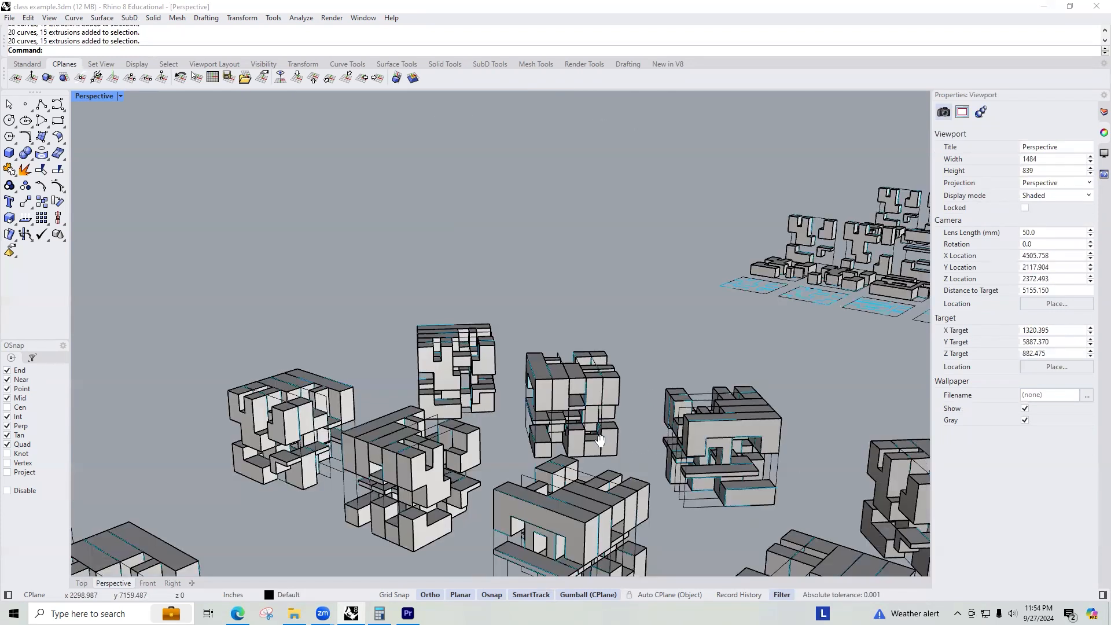
pyautogui.keyDown('shift'); pyautogui.moveTo(599, 440); pyautogui.dragTo(784, 461, button='right'); pyautogui.keyUp('shift')
pyautogui.moveTo(715, 449); pyautogui.dragTo(877, 469, button='right')
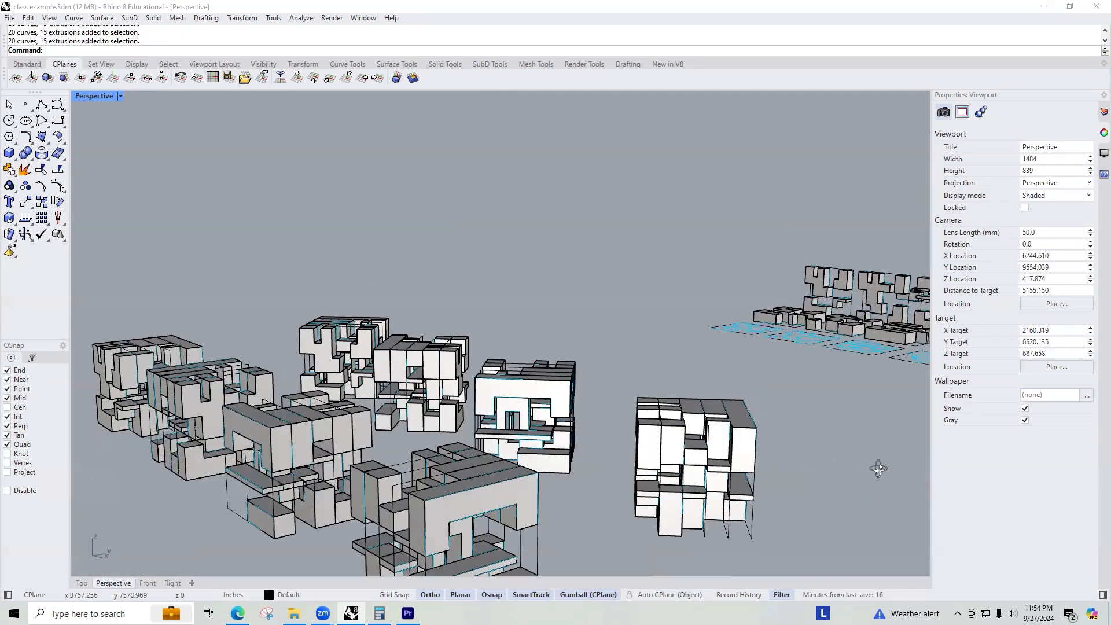
pyautogui.moveTo(85, 520); pyautogui.dragTo(8, 380, button='right')
pyautogui.scroll(-12, 436, 313)
pyautogui.moveTo(439, 373); pyautogui.dragTo(432, 443, button='right')
pyautogui.scroll(10, 408, 321)
pyautogui.scroll(-4, 422, 332)
pyautogui.moveTo(425, 324); pyautogui.dragTo(446, 328, button='right')
pyautogui.moveTo(695, 327); pyautogui.dragTo(262, 220)
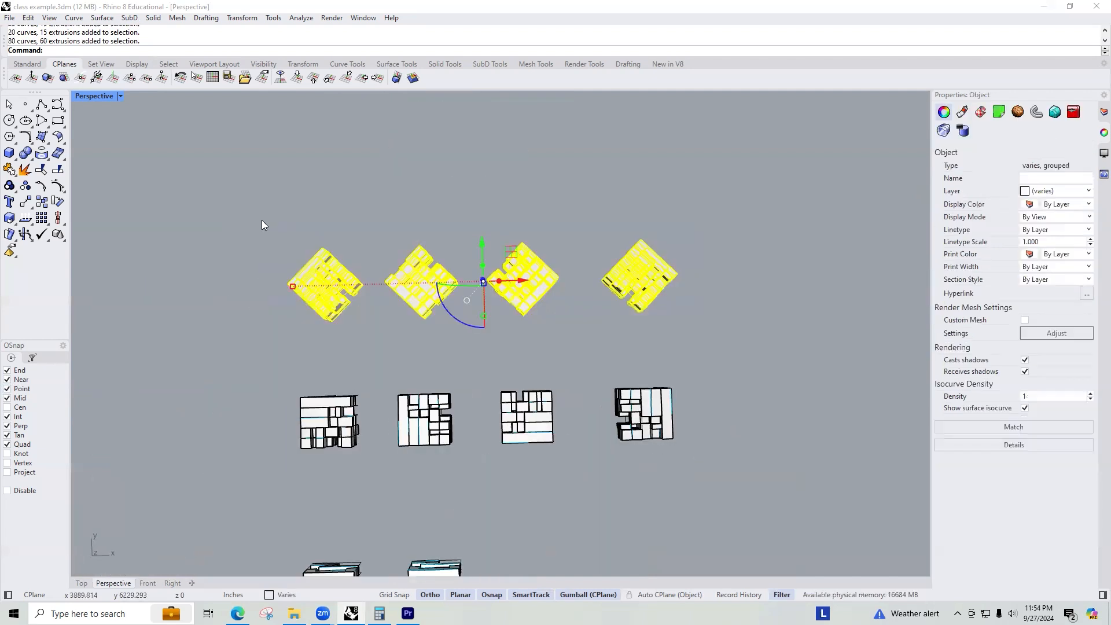
pyautogui.moveTo(274, 339); pyautogui.dragTo(446, 355, button='right')
pyautogui.moveTo(427, 296); pyautogui.dragTo(290, 322)
pyautogui.press('alt')
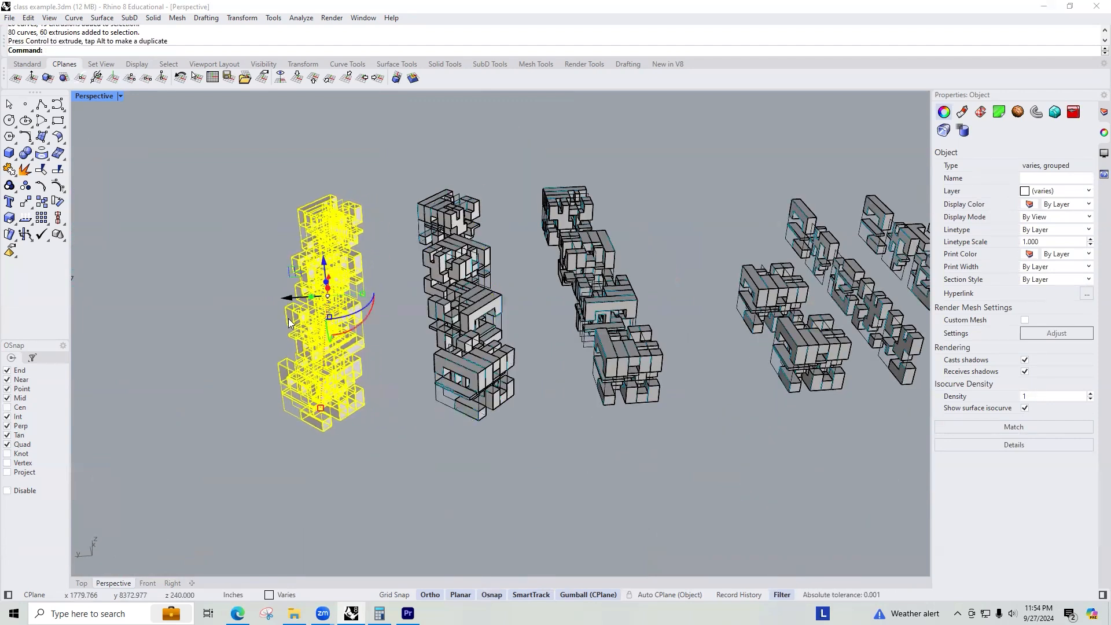
pyautogui.moveTo(388, 360); pyautogui.dragTo(382, 313, button='right')
# Shear the newly copied row of cubes by -45° in the Right view, picking a bottom corner as origin.
pyautogui.hotkey('ctrl', 'F2')
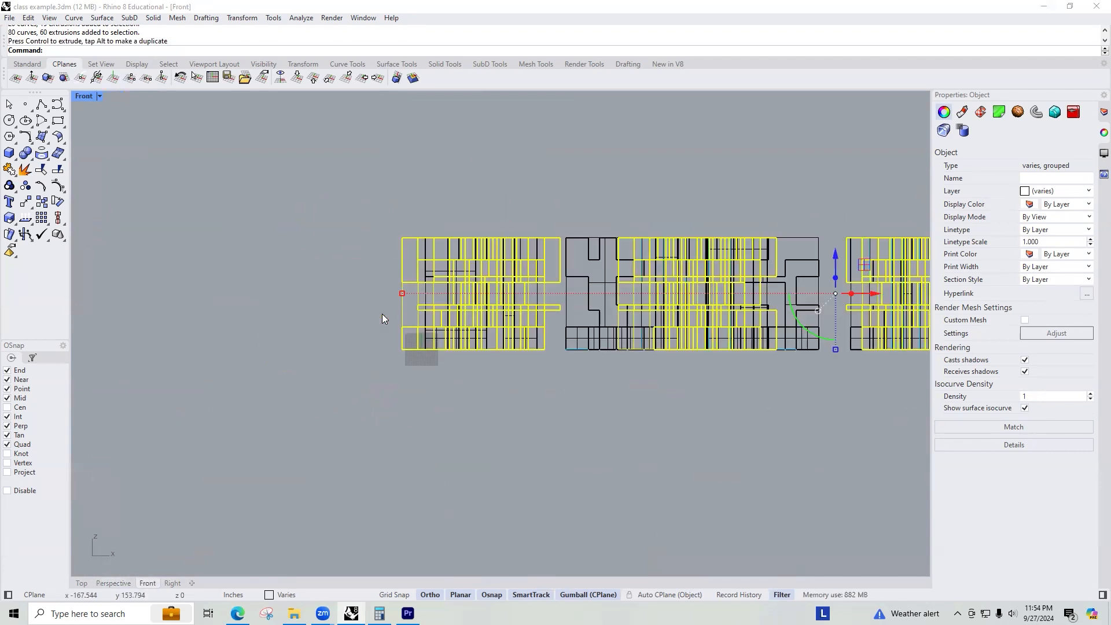
pyautogui.hotkey('ctrl', 'F3')
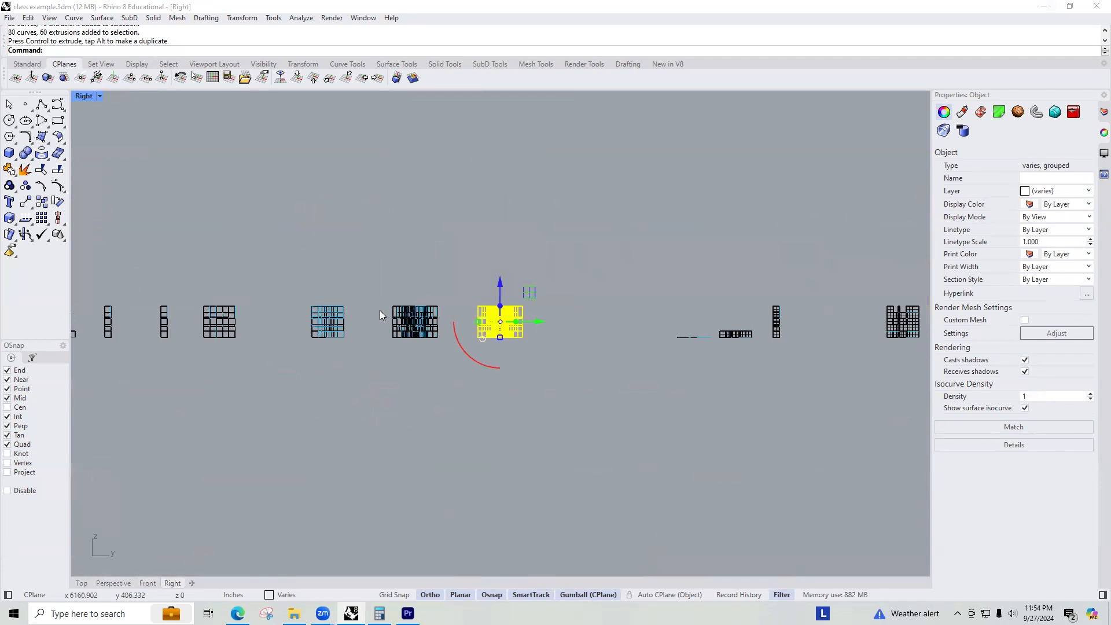
pyautogui.hotkey('ctrl', 'F1')
pyautogui.hotkey('ctrl', 'F4')
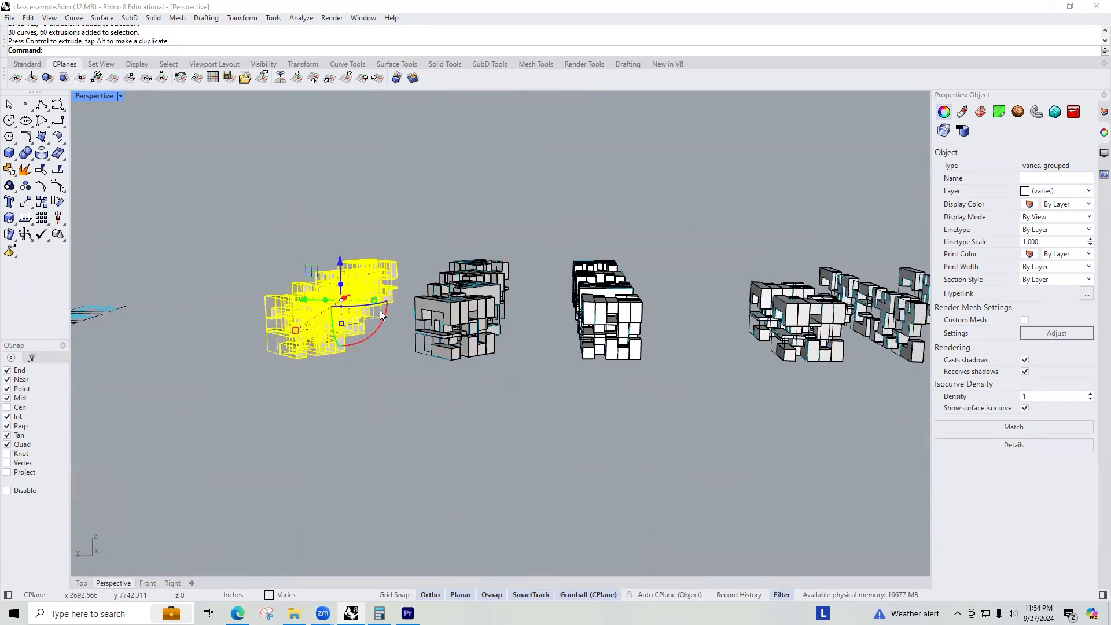
pyautogui.hotkey('ctrl', 'F2')
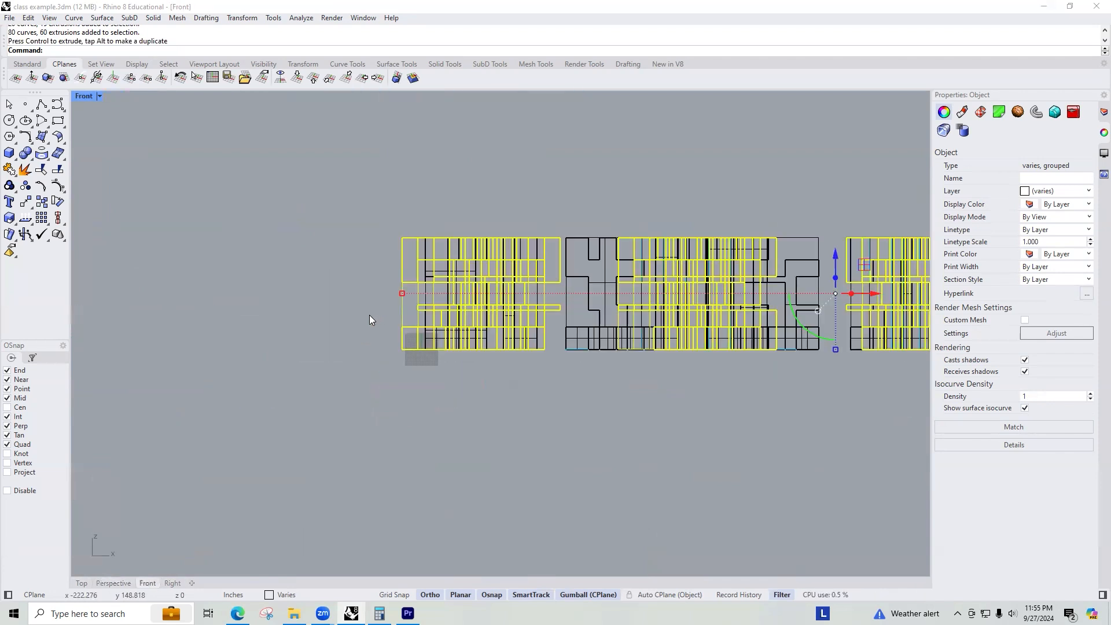
pyautogui.scroll(-5, 369, 315)
pyautogui.hotkey('ctrl', 'F3')
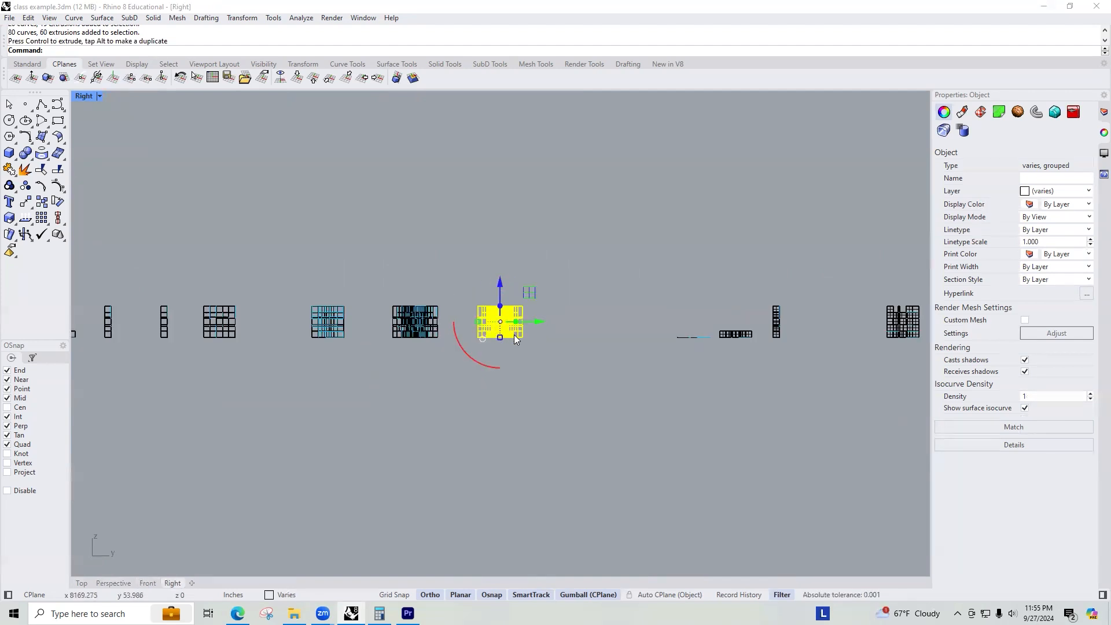
pyautogui.scroll(5, 515, 337)
pyautogui.scroll(-6, 517, 340)
pyautogui.scroll(6, 503, 330)
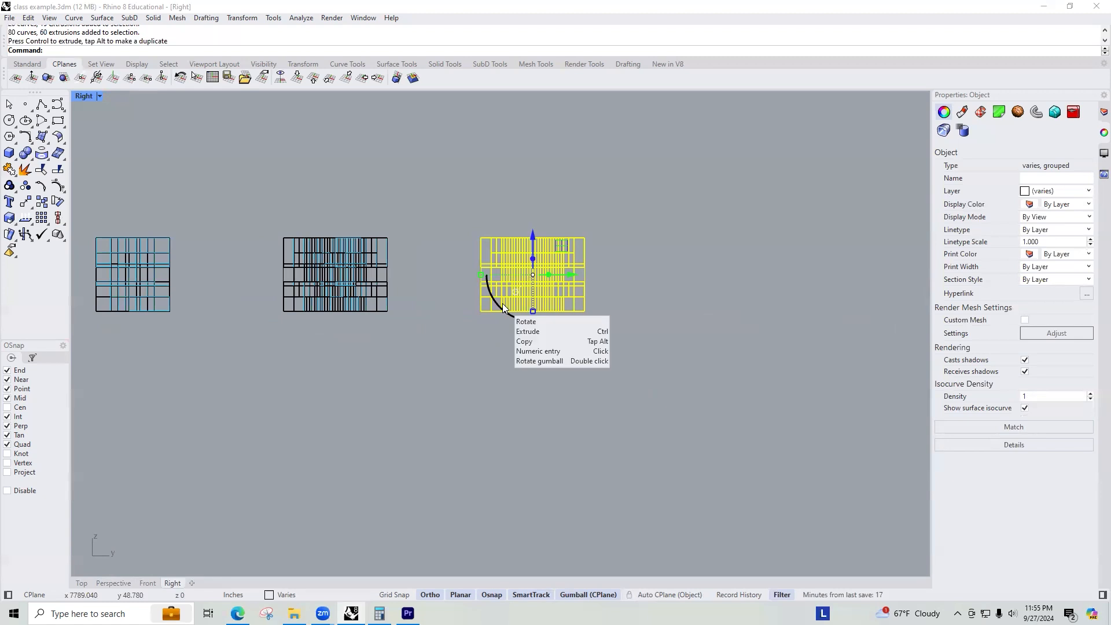
pyautogui.write('Shear')
pyautogui.press('Return')
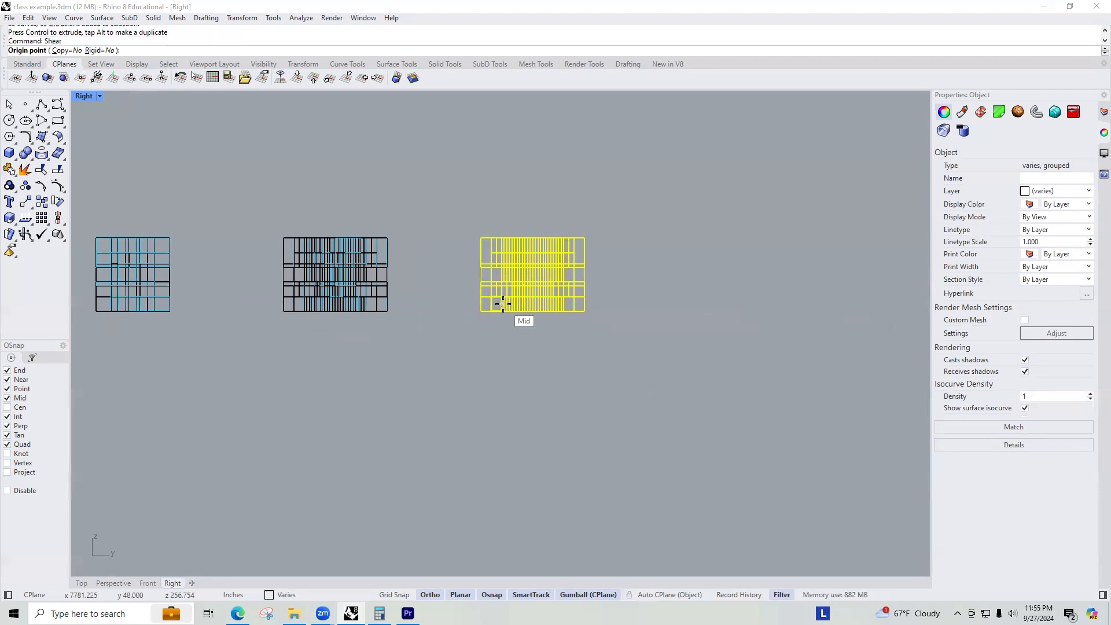
pyautogui.scroll(4, 463, 289)
pyautogui.scroll(-3, 515, 337)
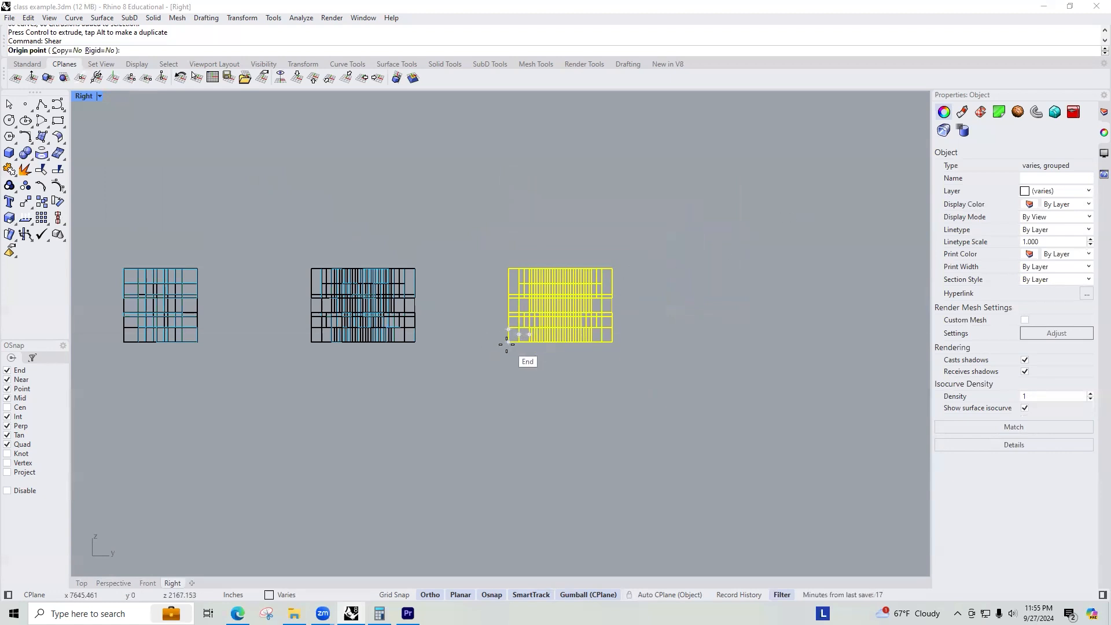
pyautogui.click(508, 342)
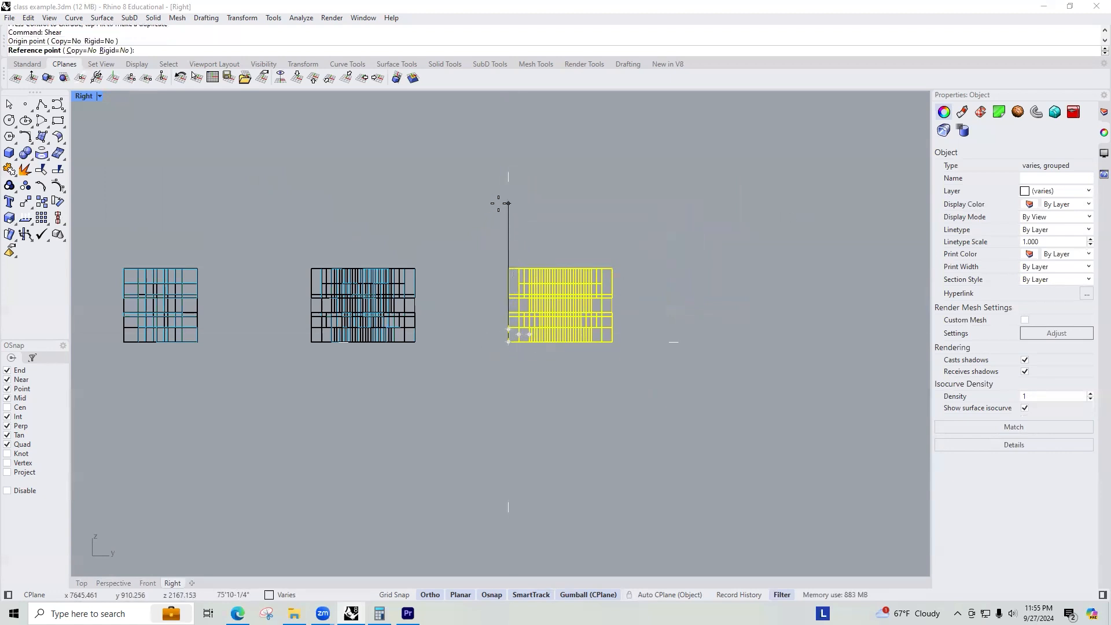
pyautogui.click(498, 202)
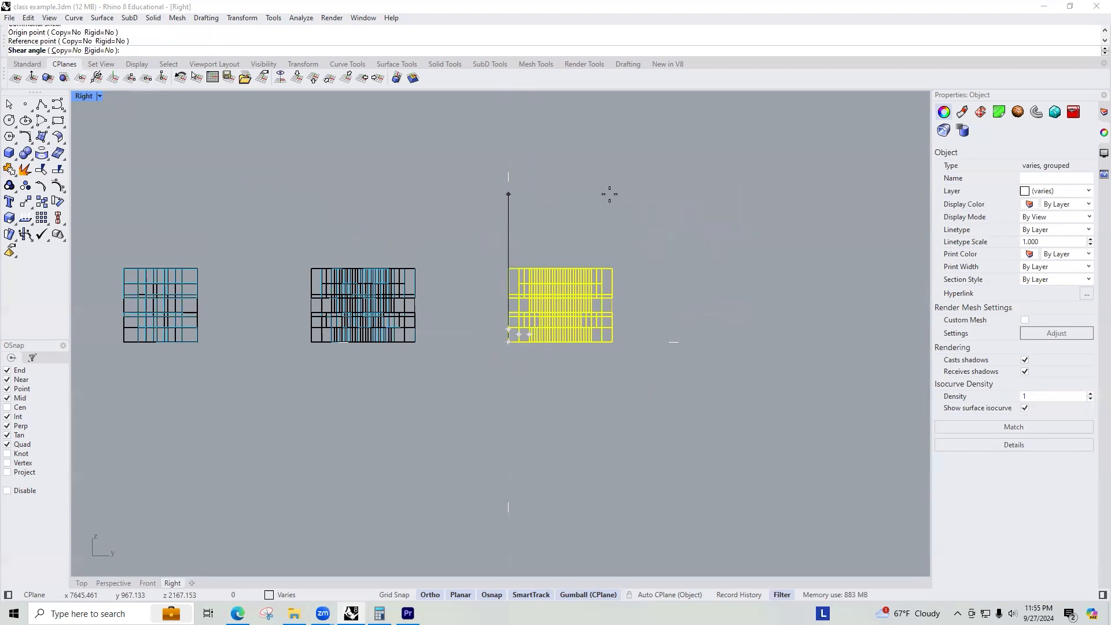
pyautogui.write('-45')
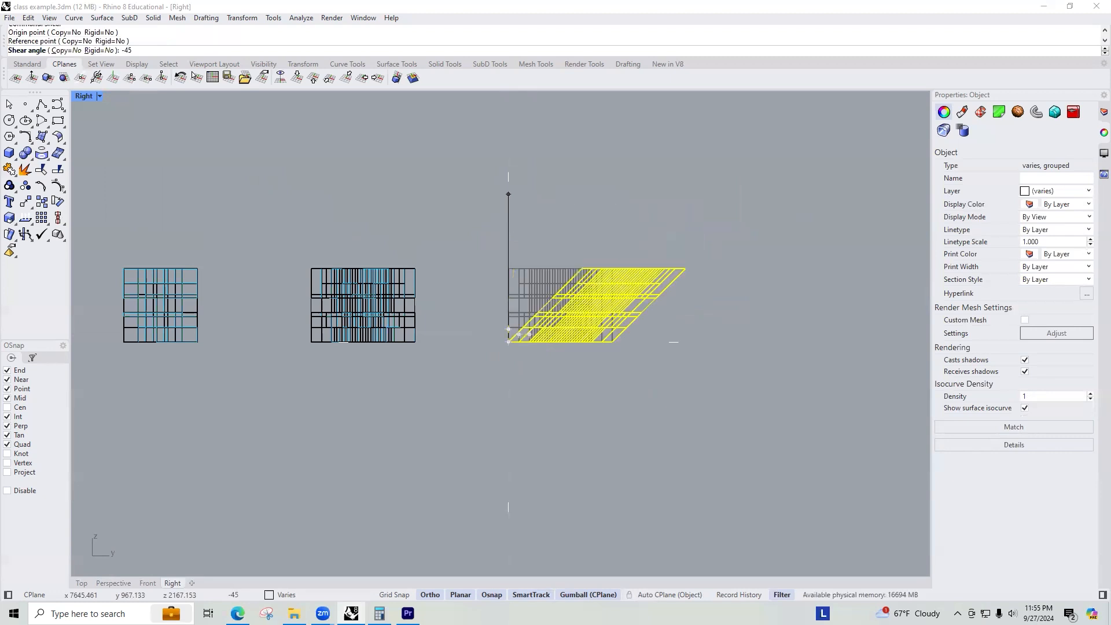
pyautogui.press('Return')
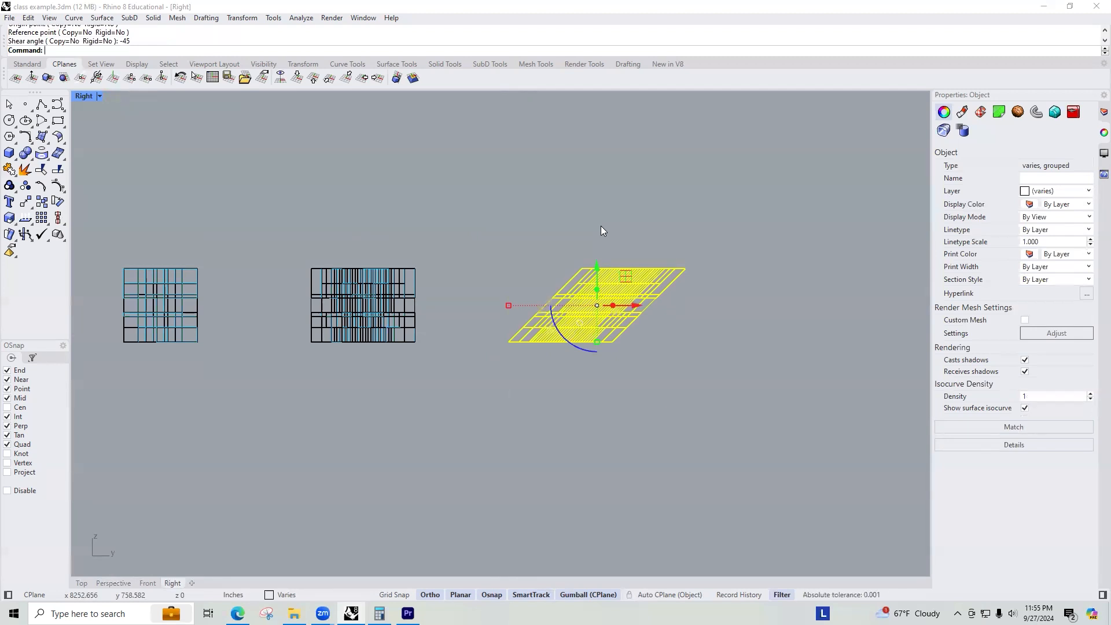
pyautogui.press('Escape')
# Select the four sheared cubes in the Top view and duplicate them into a new row with the gumball.
pyautogui.hotkey('ctrl', 'F1')
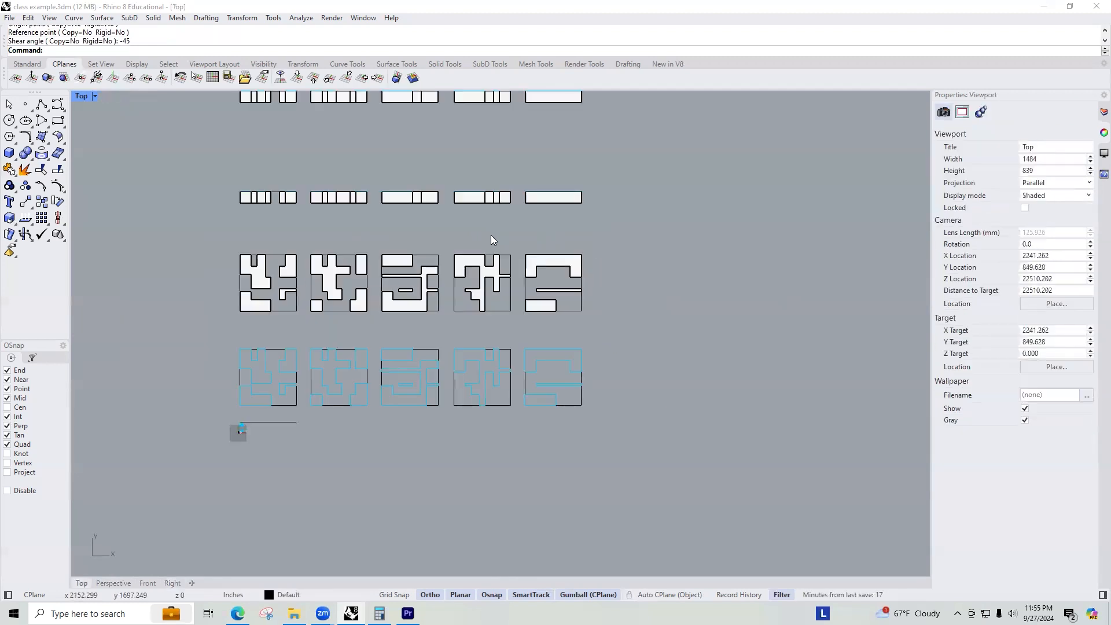
pyautogui.scroll(-10, 509, 193)
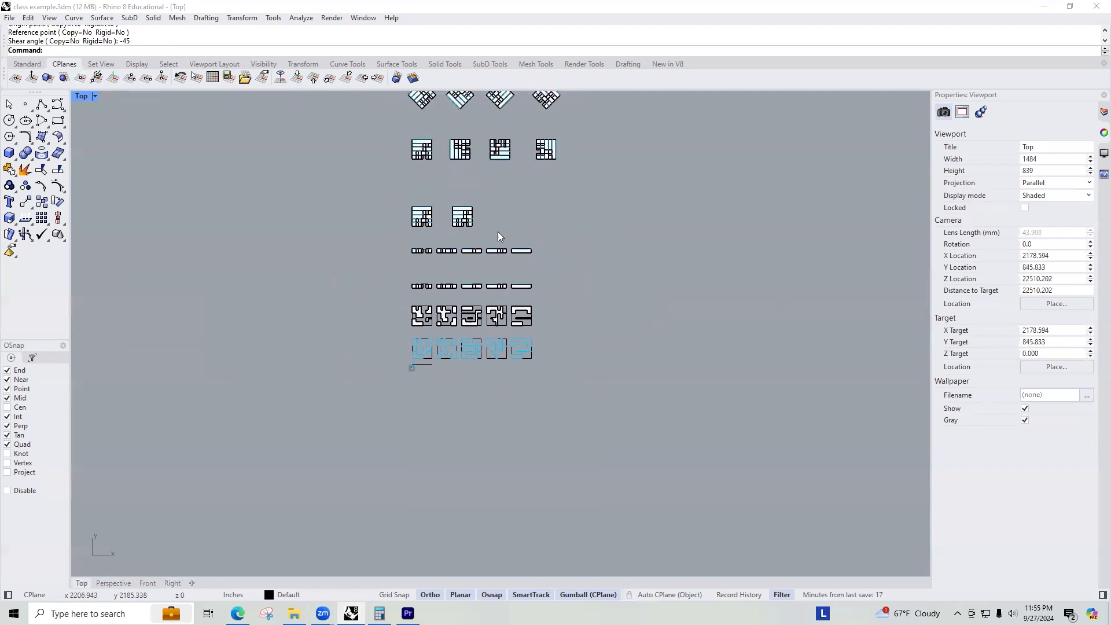
pyautogui.scroll(6, 477, 156)
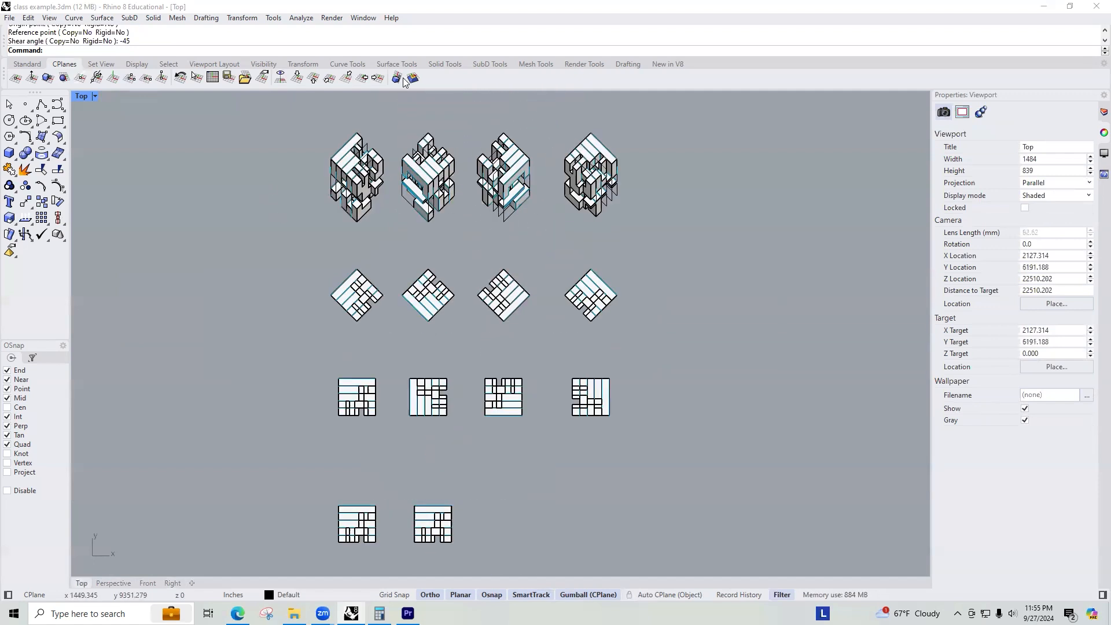
pyautogui.scroll(12, 424, 150)
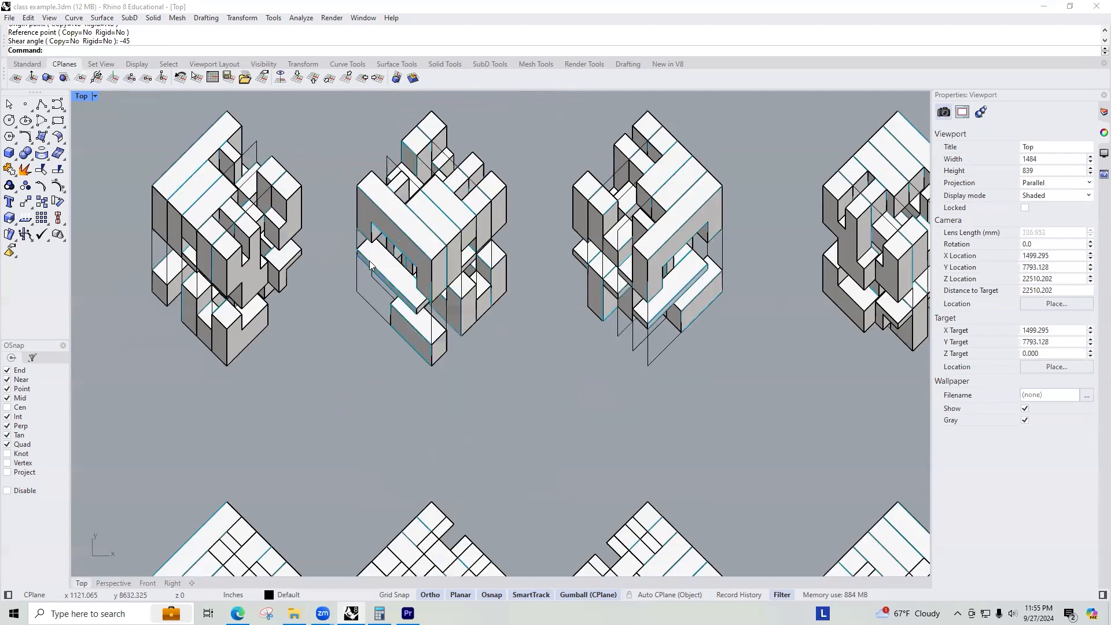
pyautogui.scroll(-9, 496, 244)
pyautogui.scroll(6, 293, 297)
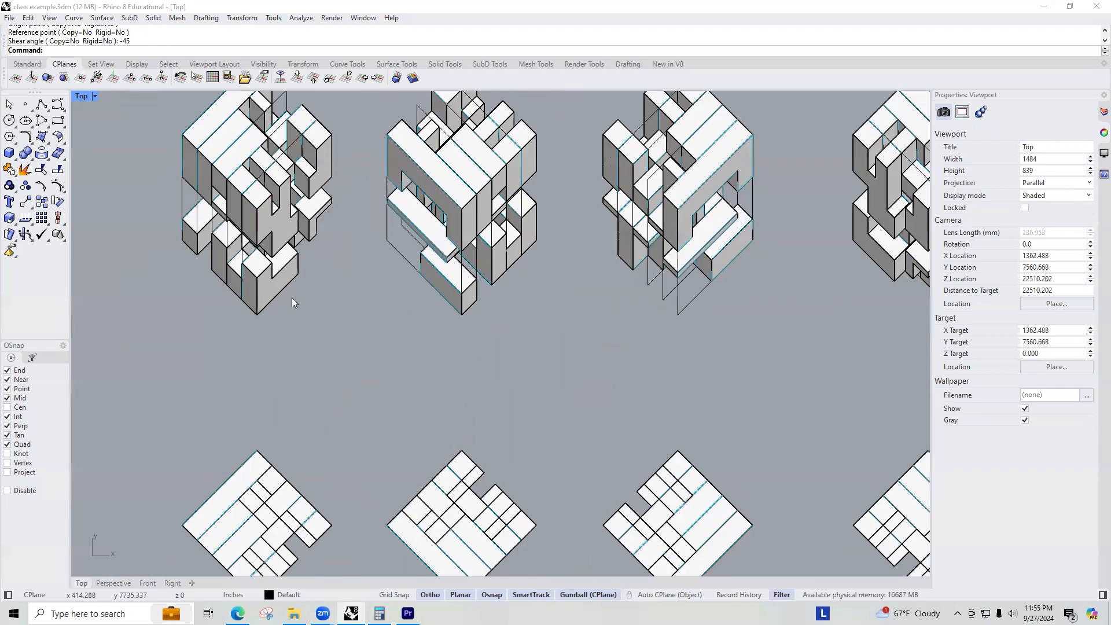
pyautogui.moveTo(594, 218); pyautogui.dragTo(449, 262, button='right')
pyautogui.scroll(-6, 356, 388)
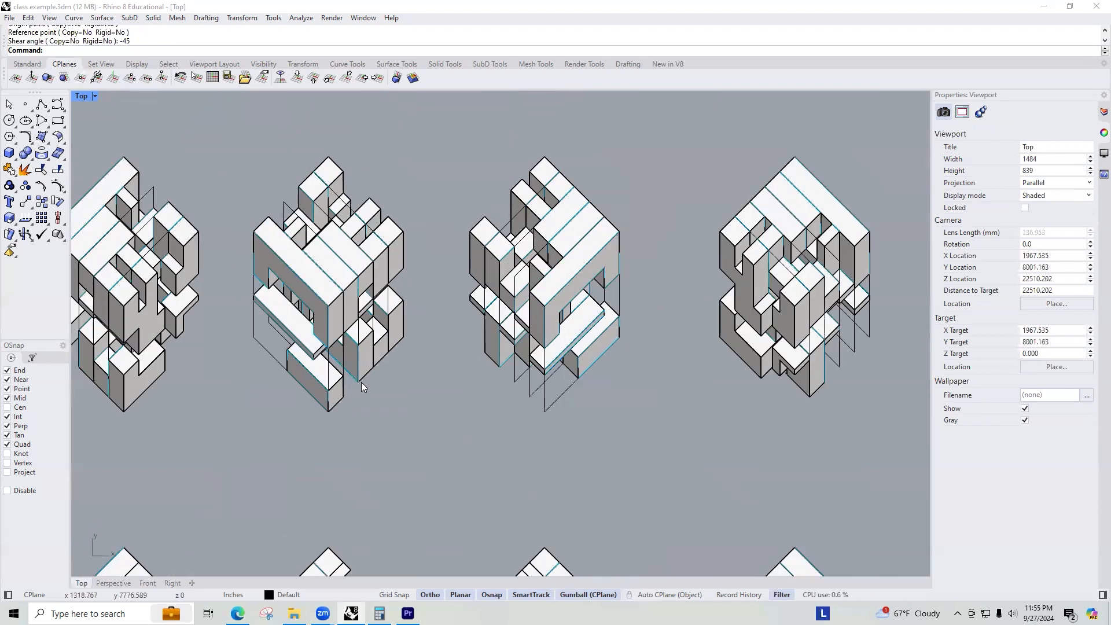
pyautogui.moveTo(146, 229); pyautogui.dragTo(674, 417)
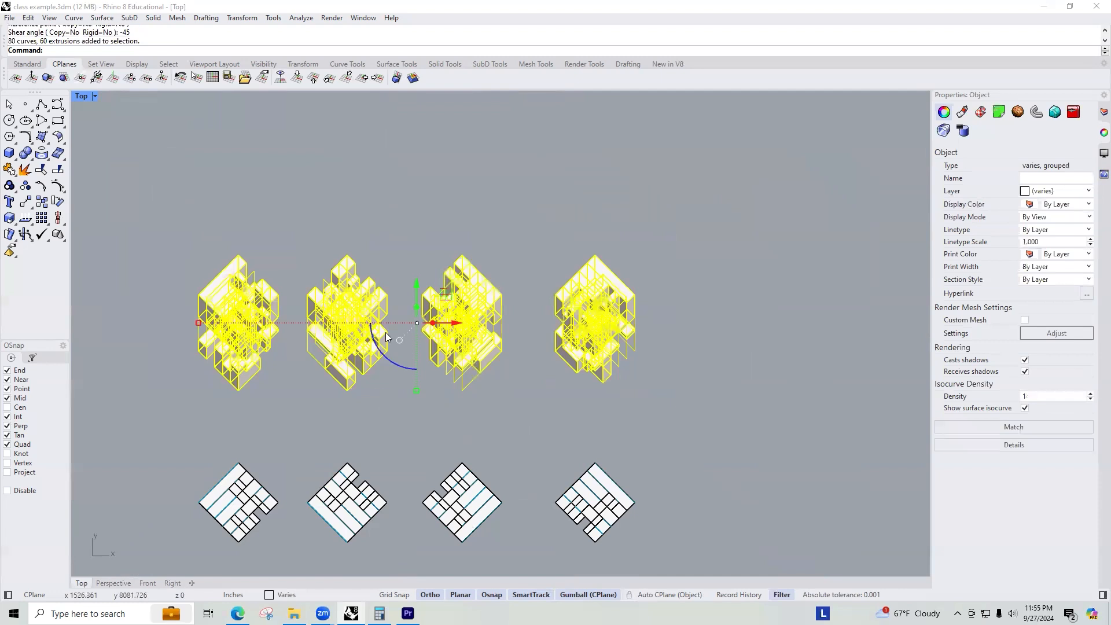
pyautogui.moveTo(417, 286); pyautogui.dragTo(426, 134)
pyautogui.press('alt')
pyautogui.moveTo(484, 188); pyautogui.dragTo(503, 282, button='right')
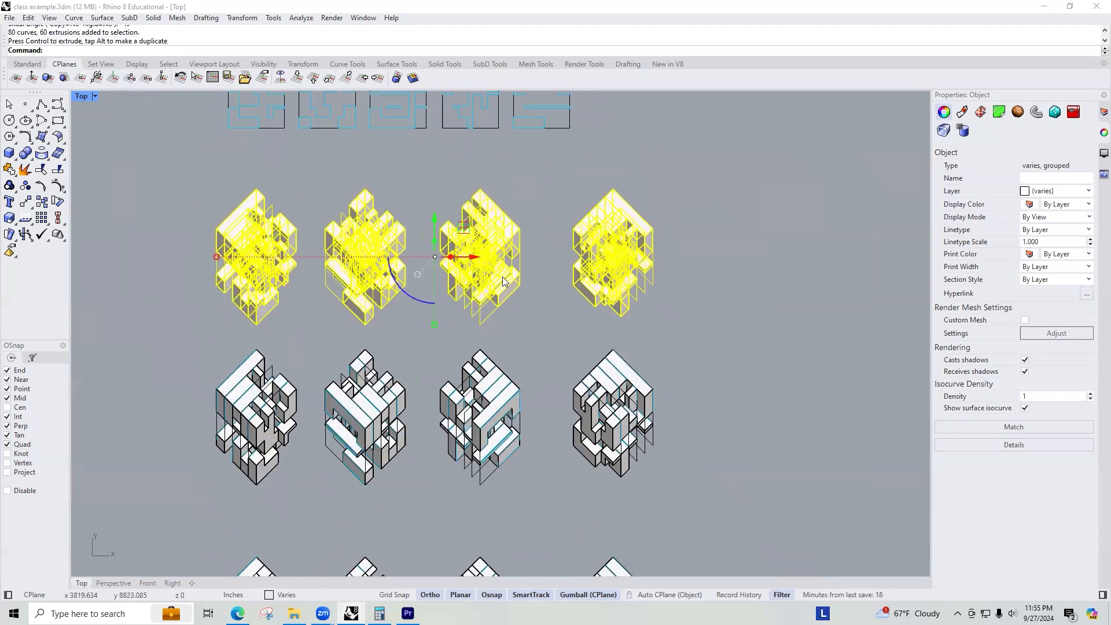
# Generate a Make2D drawing of the selected cube row from the Top view, with output by output layers.
pyautogui.moveTo(435, 223); pyautogui.dragTo(435, 217)
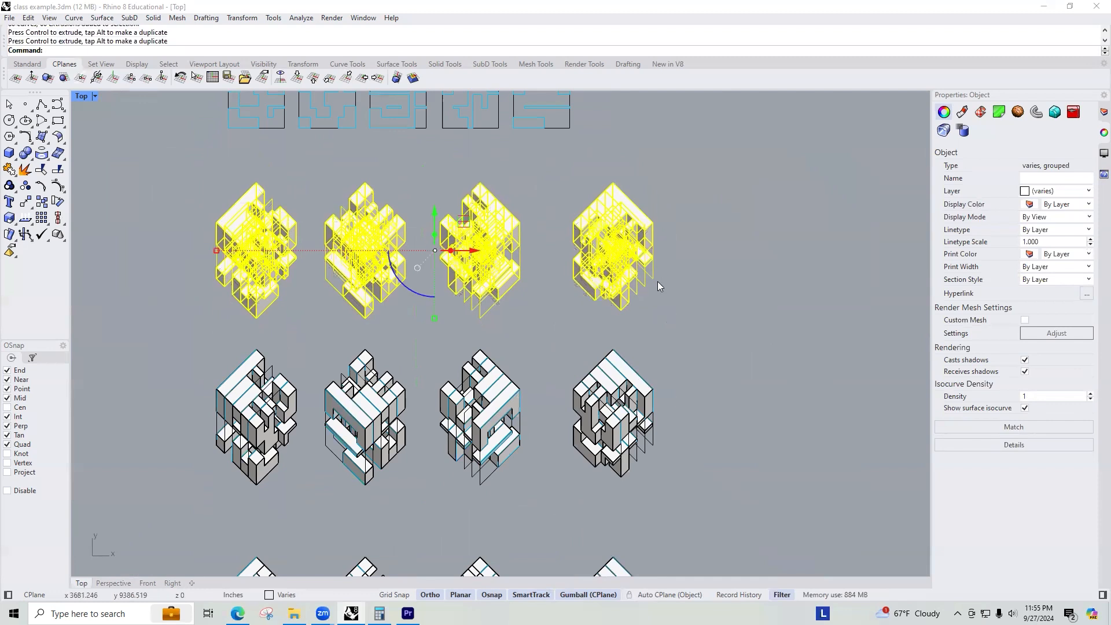
pyautogui.write('Make2D')
pyautogui.press('Return')
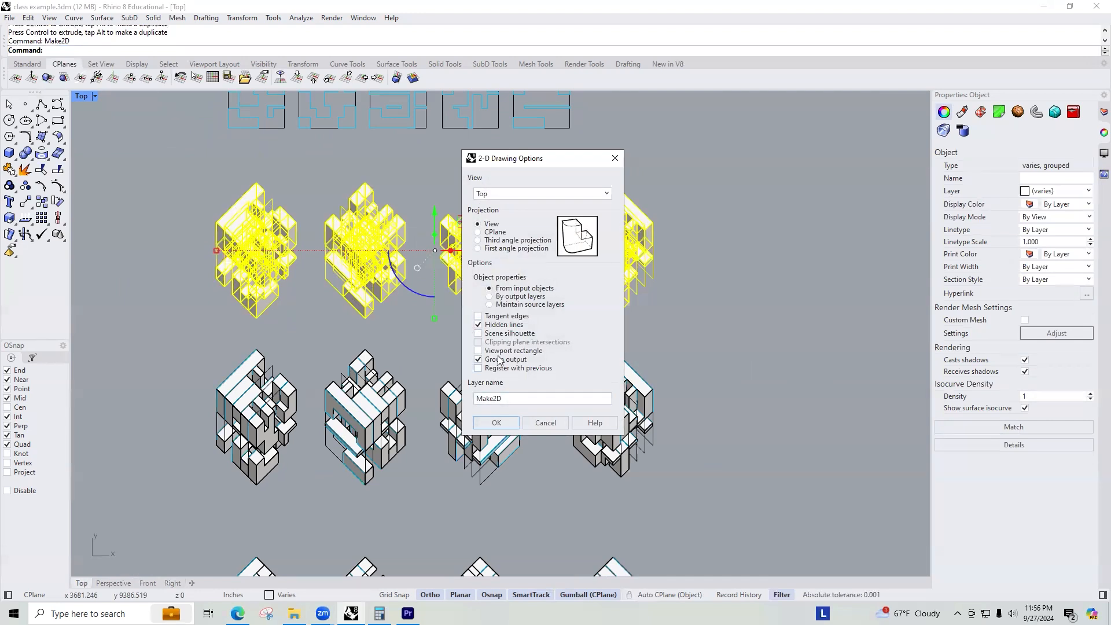
pyautogui.click(501, 424)
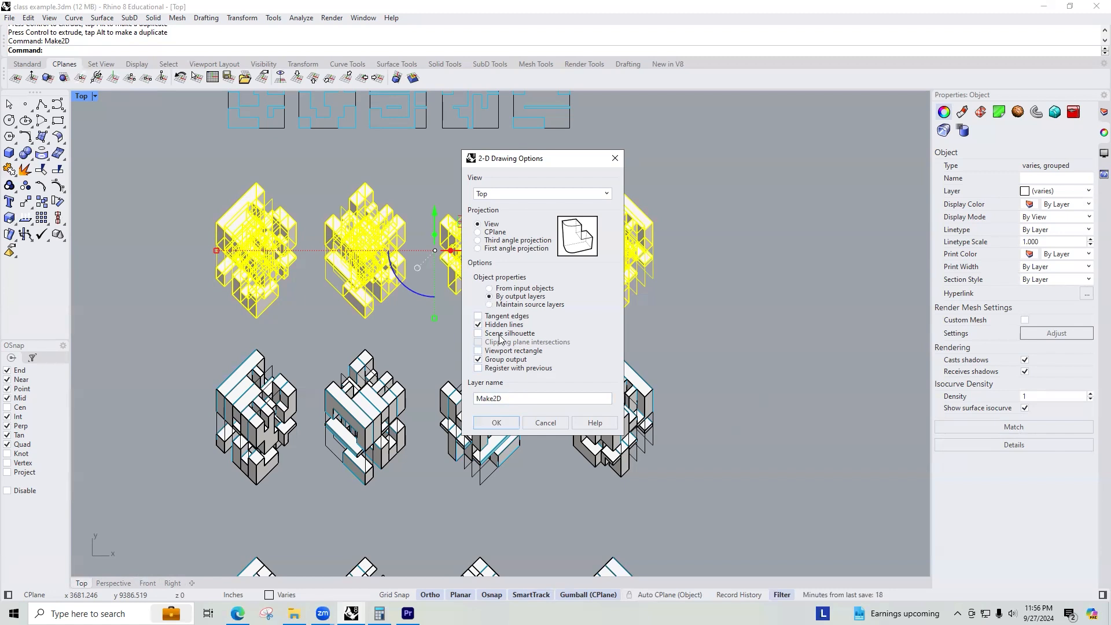
pyautogui.click(496, 422)
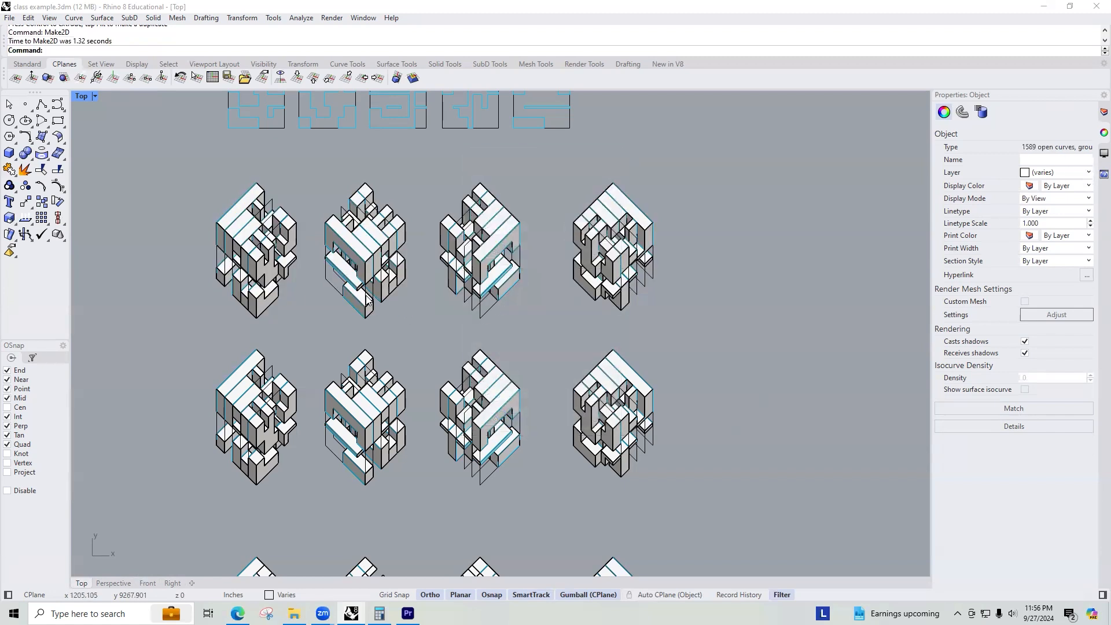
# Move the resulting line drawing up beside the rows of cubes with the gumball.
pyautogui.scroll(-5, 331, 301)
pyautogui.scroll(-4, 484, 290)
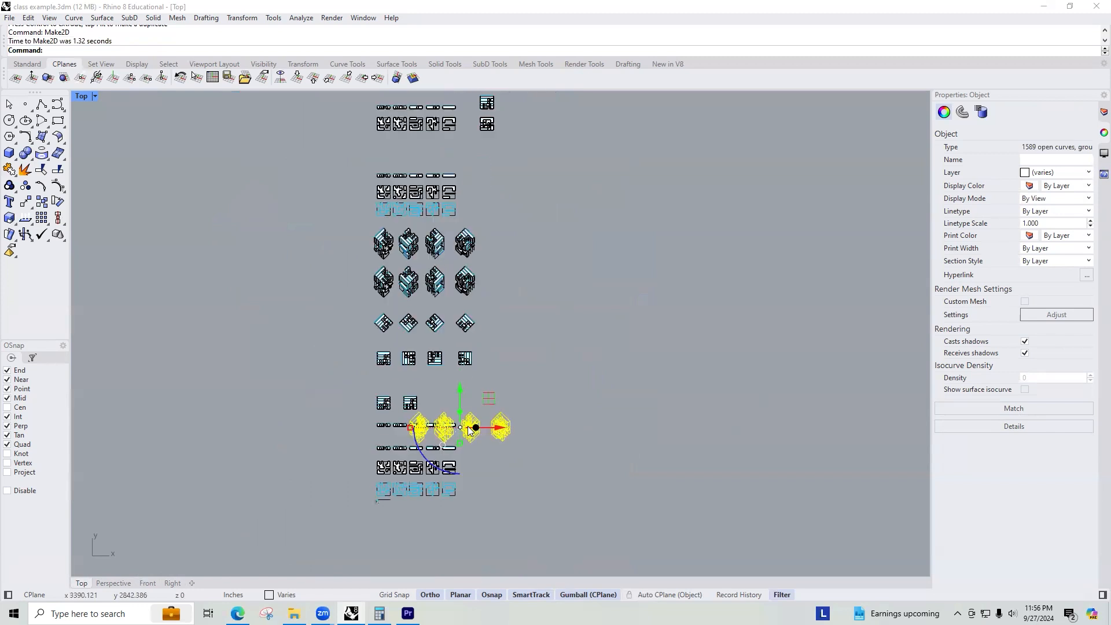
pyautogui.moveTo(507, 436); pyautogui.dragTo(605, 438)
pyautogui.moveTo(565, 394); pyautogui.dragTo(559, 206)
pyautogui.scroll(3, 522, 253)
pyautogui.scroll(4, 523, 253)
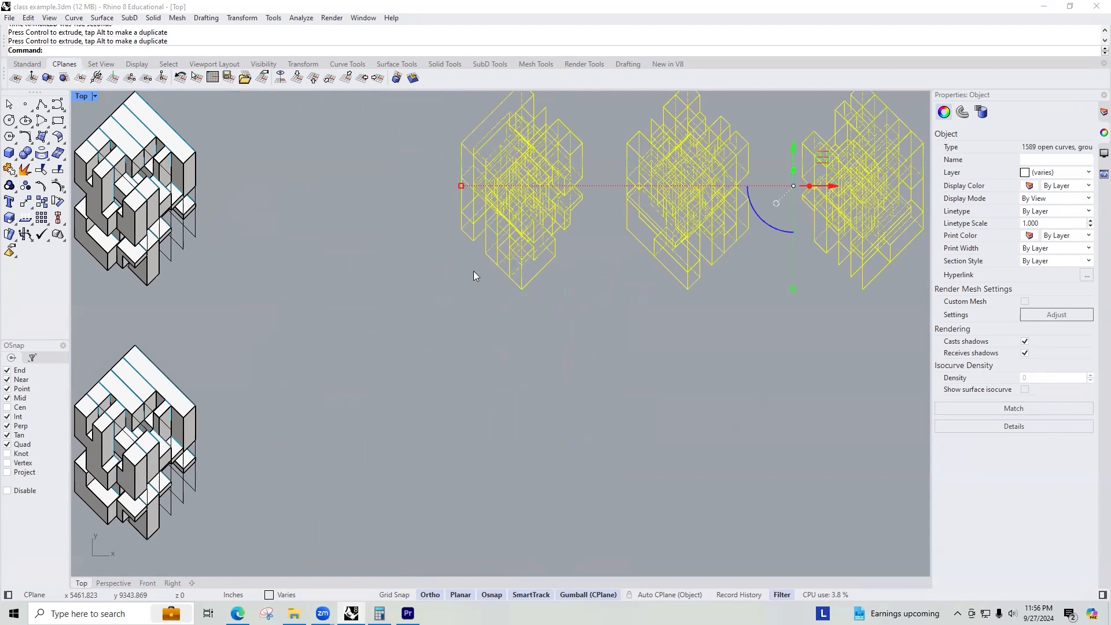
# Zoom in to inspect the generated line drawing and the cubes next to it.
pyautogui.click(587, 318)
pyautogui.scroll(-4, 621, 223)
pyautogui.moveTo(621, 223); pyautogui.dragTo(570, 239, button='right')
pyautogui.scroll(6, 436, 218)
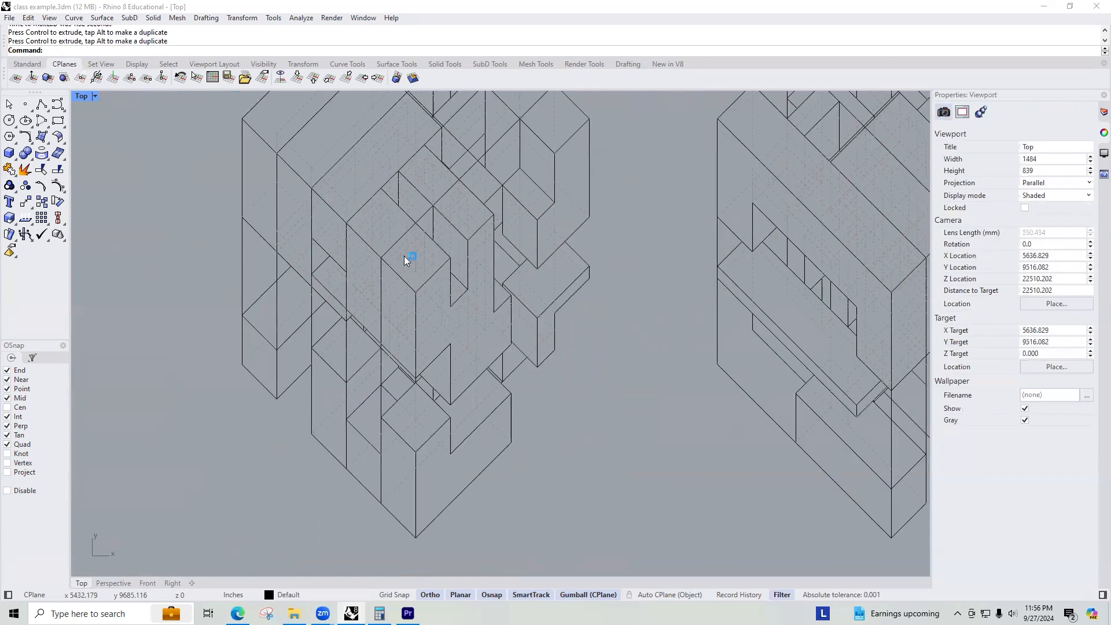
pyautogui.scroll(-3, 401, 313)
pyautogui.scroll(2, 354, 268)
pyautogui.scroll(-4, 596, 264)
pyautogui.scroll(4, 739, 268)
pyautogui.scroll(-5, 439, 297)
pyautogui.scroll(4, 483, 278)
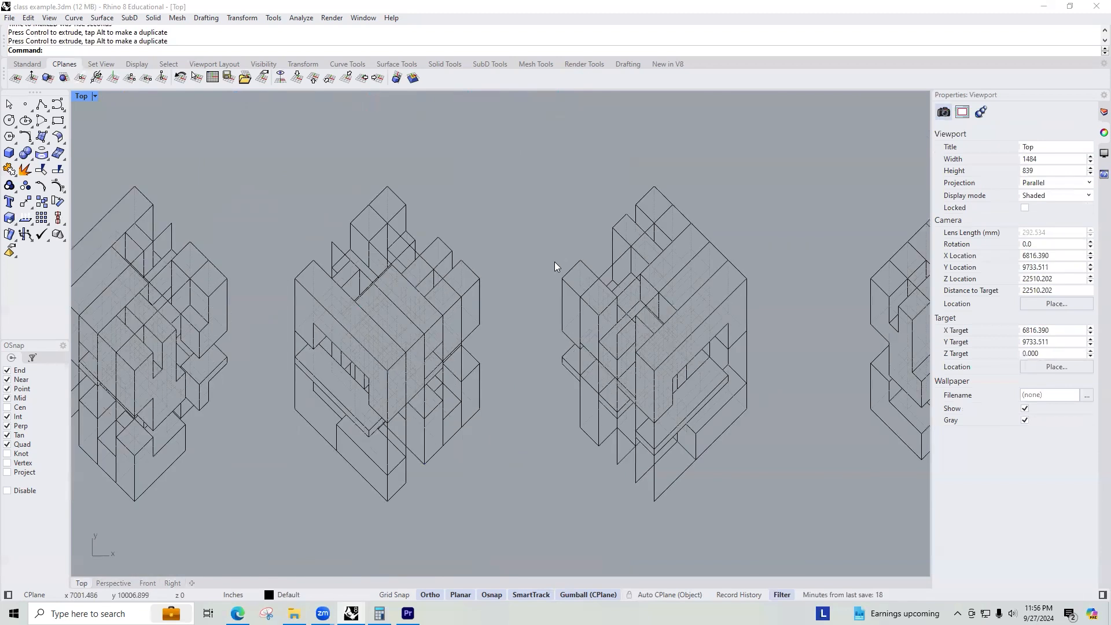
pyautogui.scroll(-4, 488, 288)
pyautogui.scroll(-2, 720, 283)
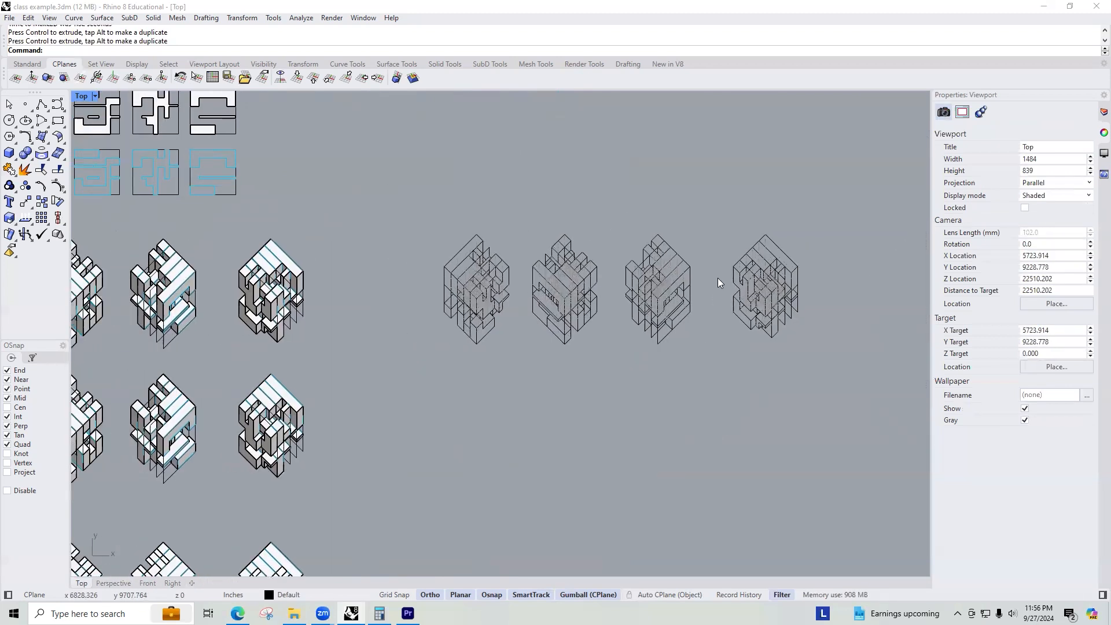
pyautogui.scroll(3, 304, 289)
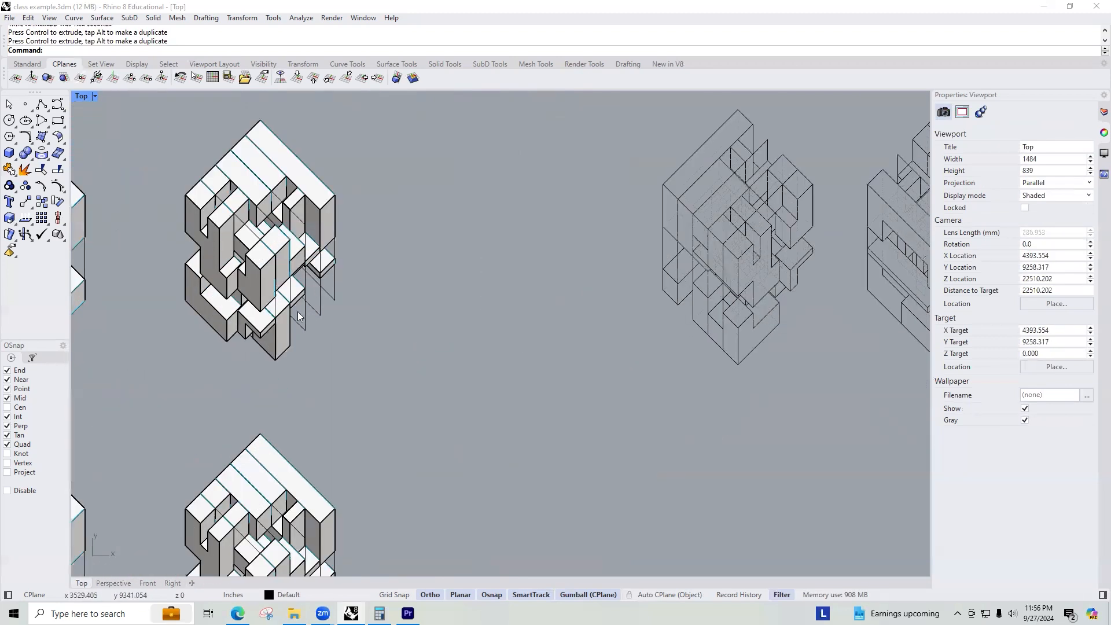
# Select the whole line drawing and delete it.
pyautogui.click(299, 316)
pyautogui.click(313, 308)
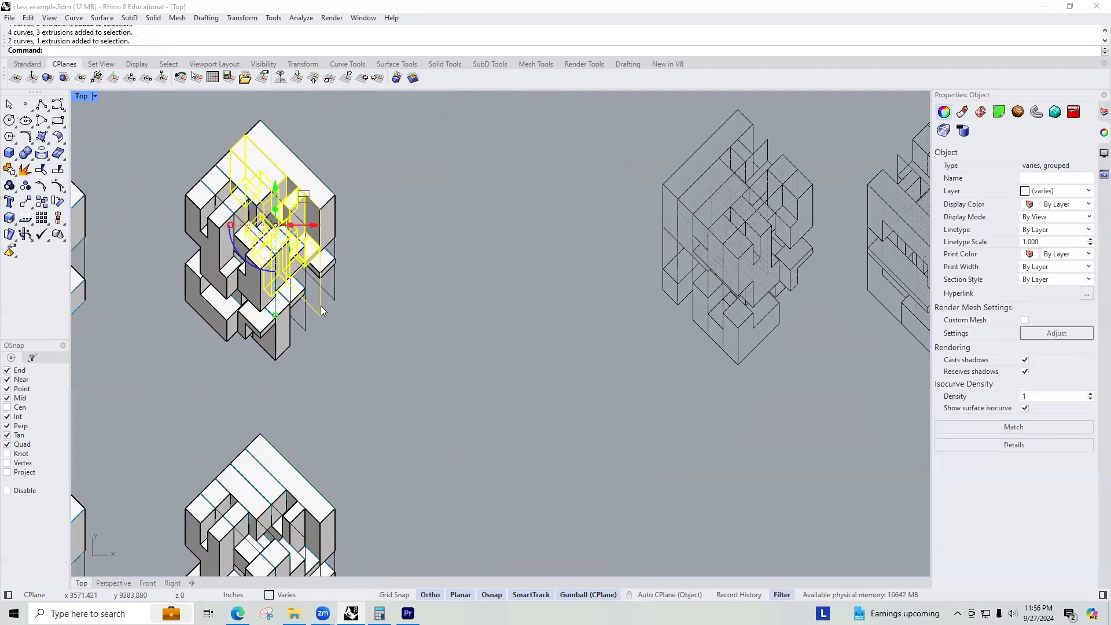
pyautogui.scroll(-5, 324, 309)
pyautogui.moveTo(663, 241); pyautogui.dragTo(462, 331)
pyautogui.press('Delete')
# Select the top row of four cubes and ungroup them.
pyautogui.scroll(2, 87, 301)
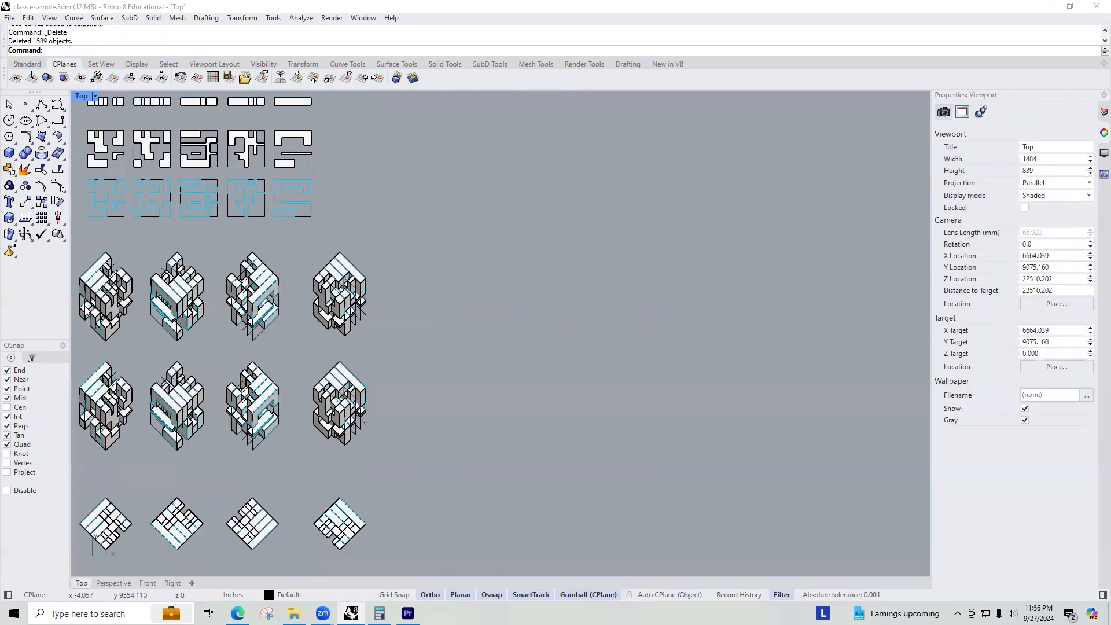
pyautogui.scroll(3, 86, 307)
pyautogui.moveTo(116, 302); pyautogui.dragTo(157, 290, button='right')
pyautogui.click(152, 290)
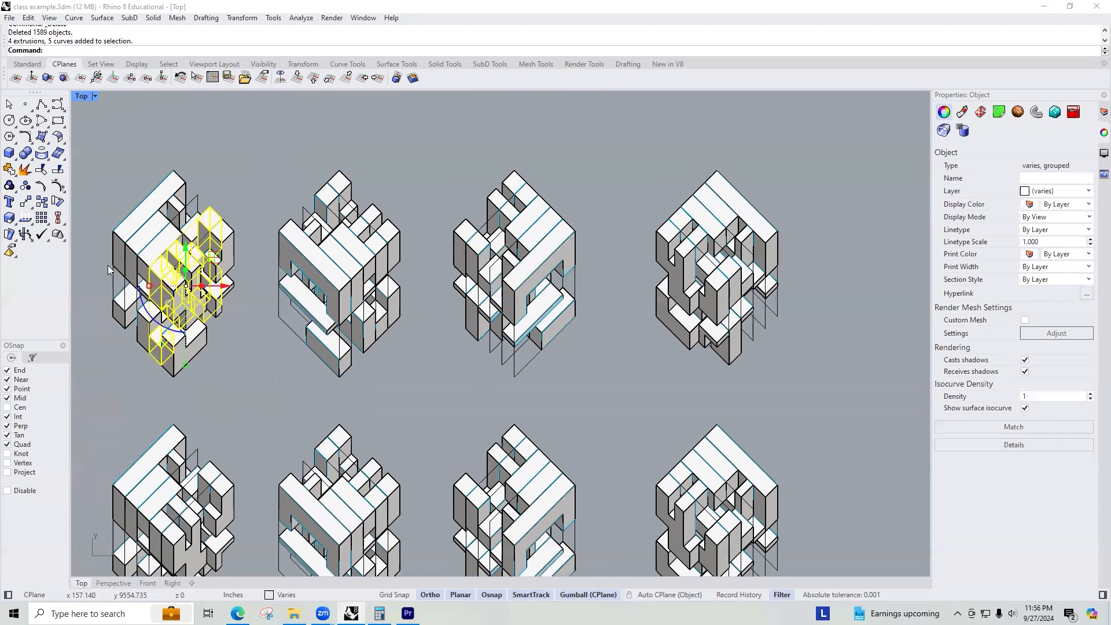
pyautogui.click(120, 223)
pyautogui.click(119, 224)
pyautogui.click(349, 203)
pyautogui.scroll(-4, 322, 213)
pyautogui.click(272, 187)
pyautogui.moveTo(136, 172); pyautogui.dragTo(701, 329)
pyautogui.write('Ungroup')
pyautogui.press('Return')
# Select only the closed curves belonging to the top row of cubes and delete them.
pyautogui.click(255, 365)
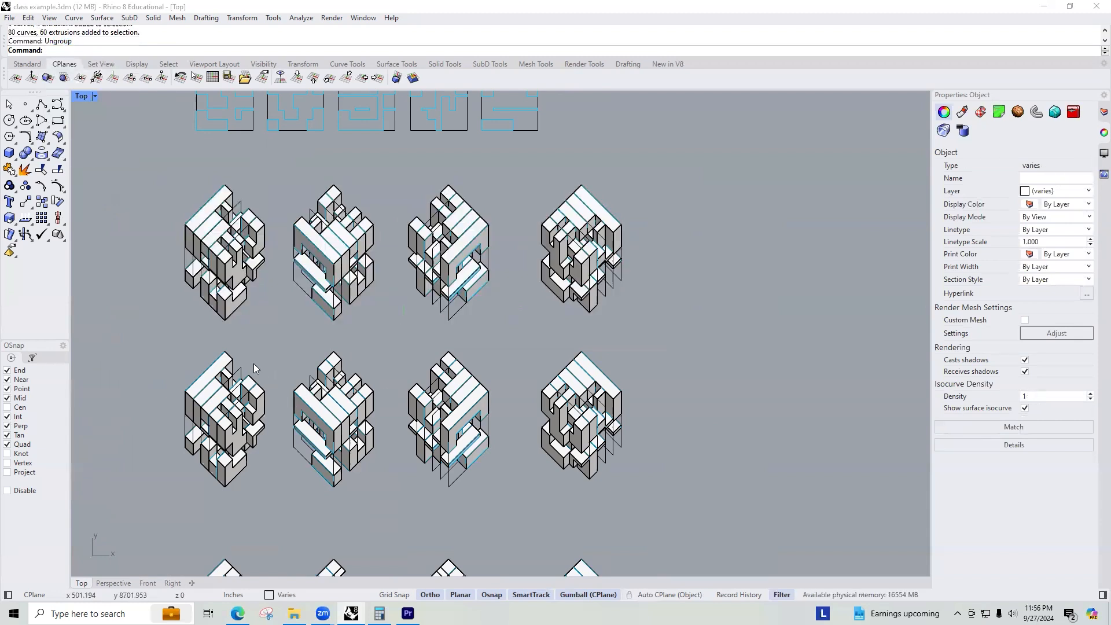
pyautogui.click(186, 267)
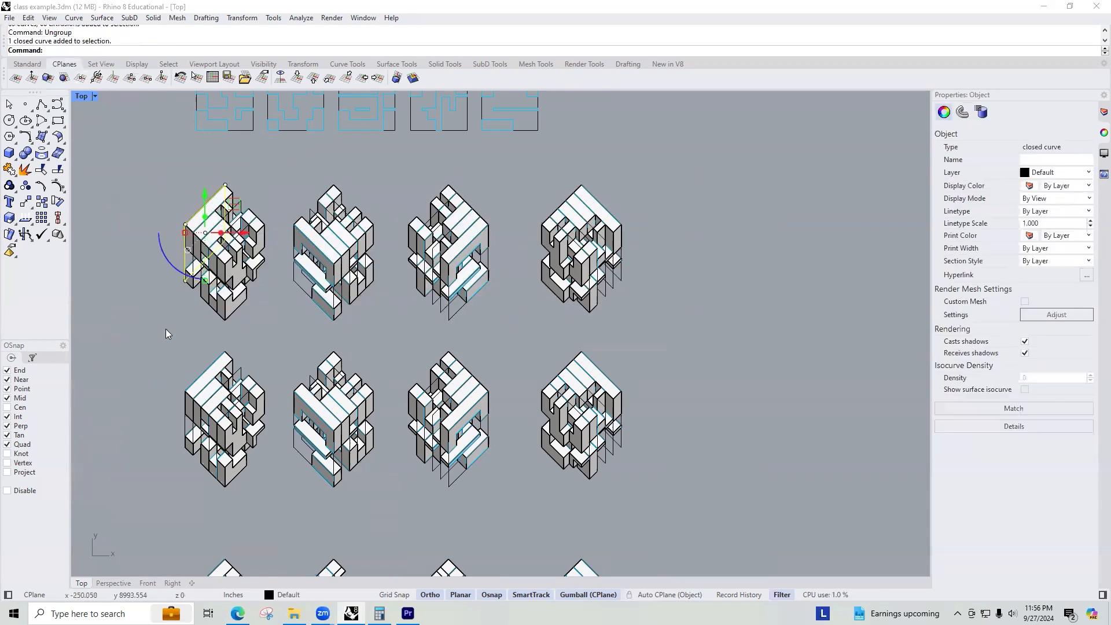
pyautogui.click(286, 321)
pyautogui.write('SelC')
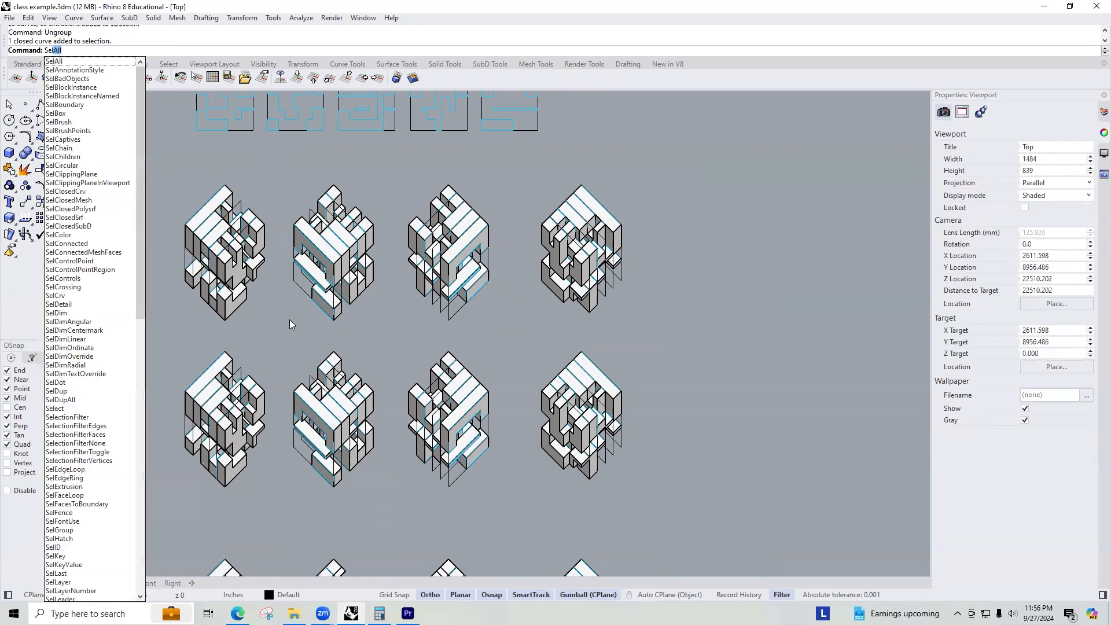
pyautogui.press('Return')
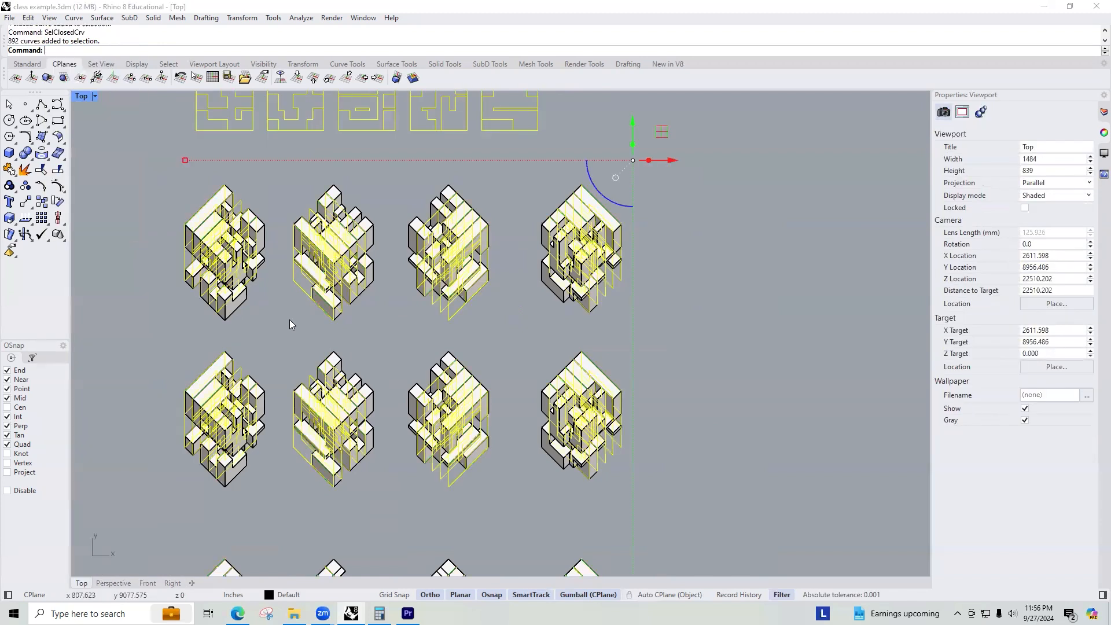
pyautogui.scroll(-1, 298, 327)
pyautogui.scroll(-10, 345, 310)
pyautogui.keyDown('ctrl'); pyautogui.moveTo(450, 164); pyautogui.dragTo(288, 297); pyautogui.keyUp('ctrl')
pyautogui.scroll(1, 332, 304)
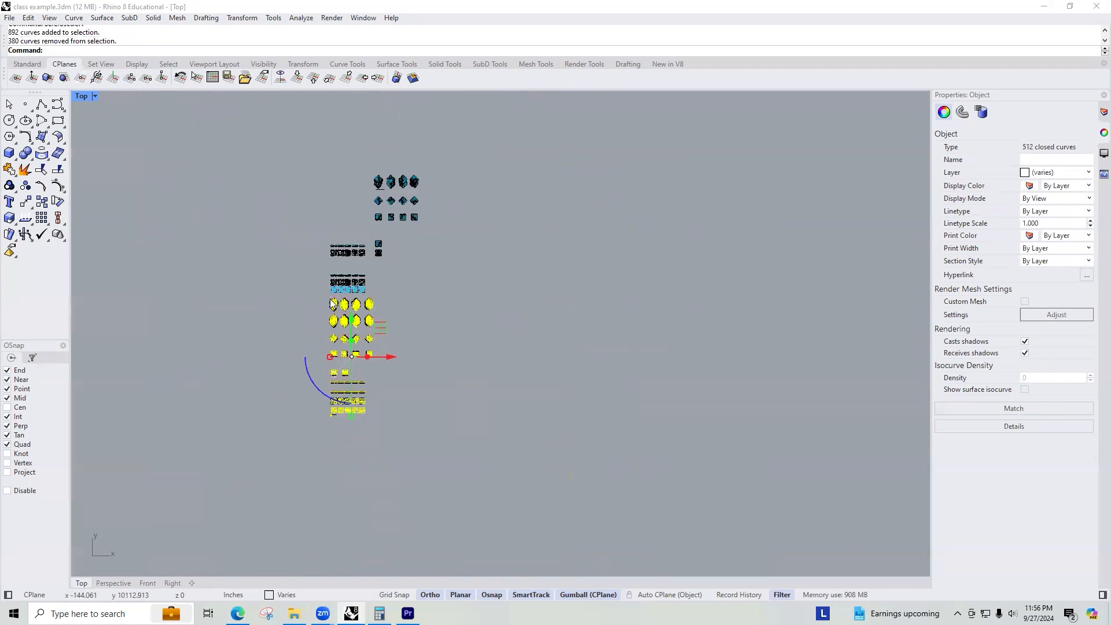
pyautogui.moveTo(390, 317); pyautogui.dragTo(281, 455)
pyautogui.scroll(8, 347, 364)
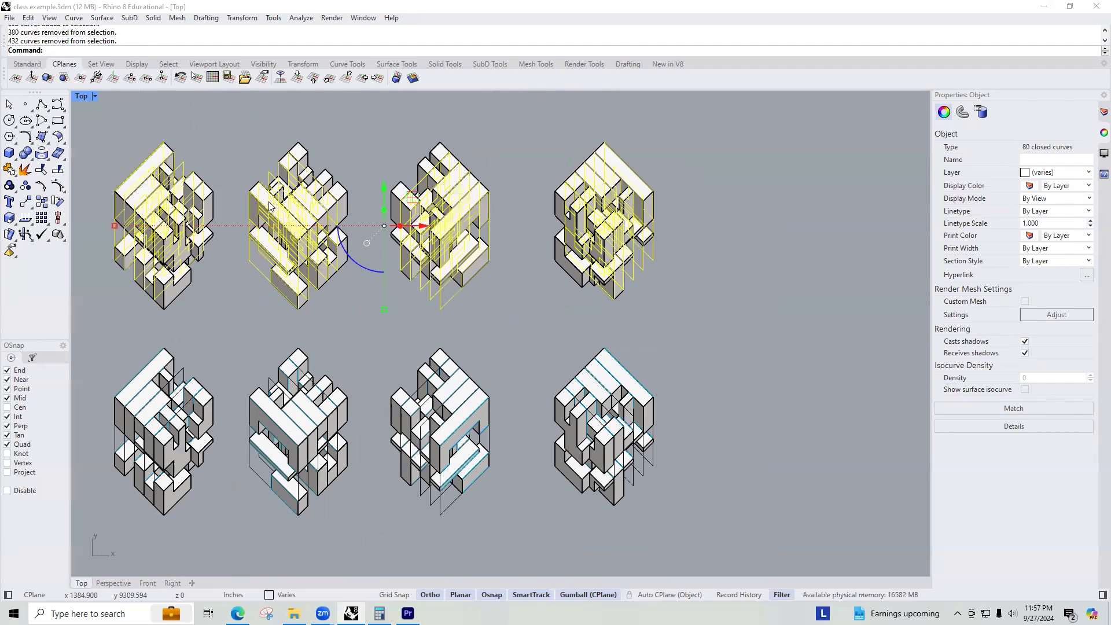
pyautogui.scroll(2, 269, 206)
pyautogui.scroll(-4, 537, 302)
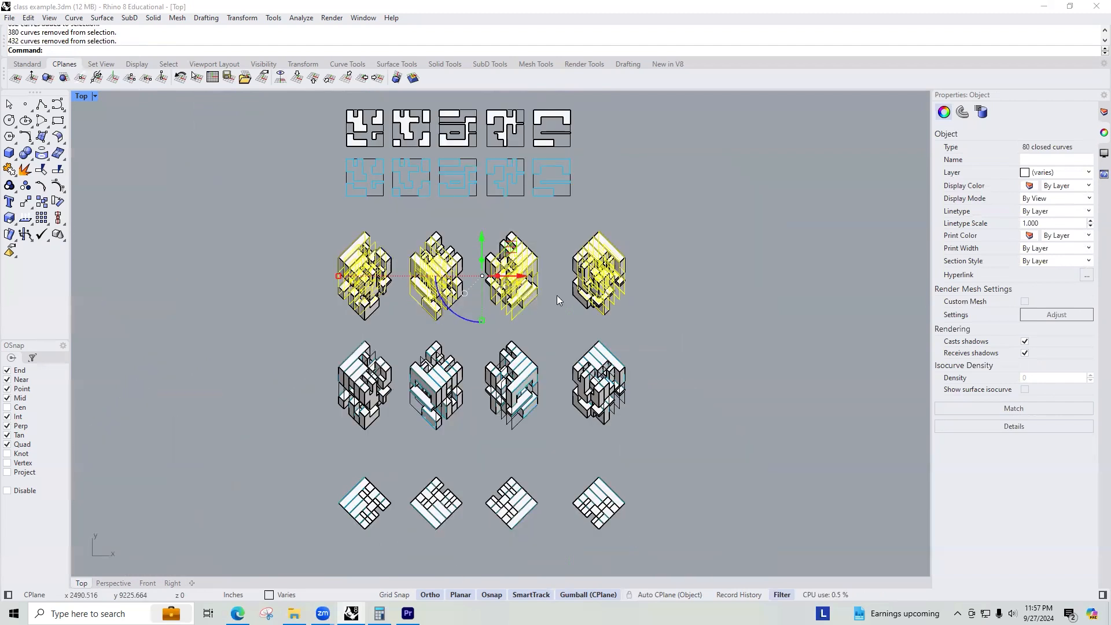
pyautogui.scroll(4, 556, 295)
pyautogui.press('Delete')
pyautogui.scroll(-4, 367, 315)
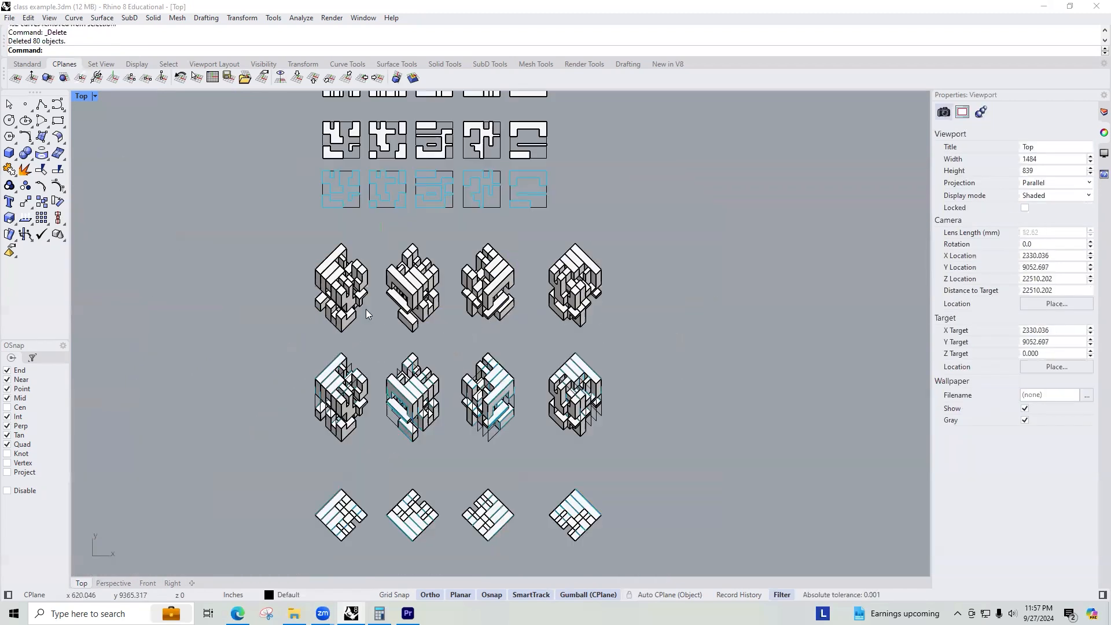
# Select the top row's extrusions and run Make2D on them from the Top view.
pyautogui.scroll(3, 268, 347)
pyautogui.moveTo(253, 365); pyautogui.dragTo(870, 157)
pyautogui.scroll(-2, 369, 252)
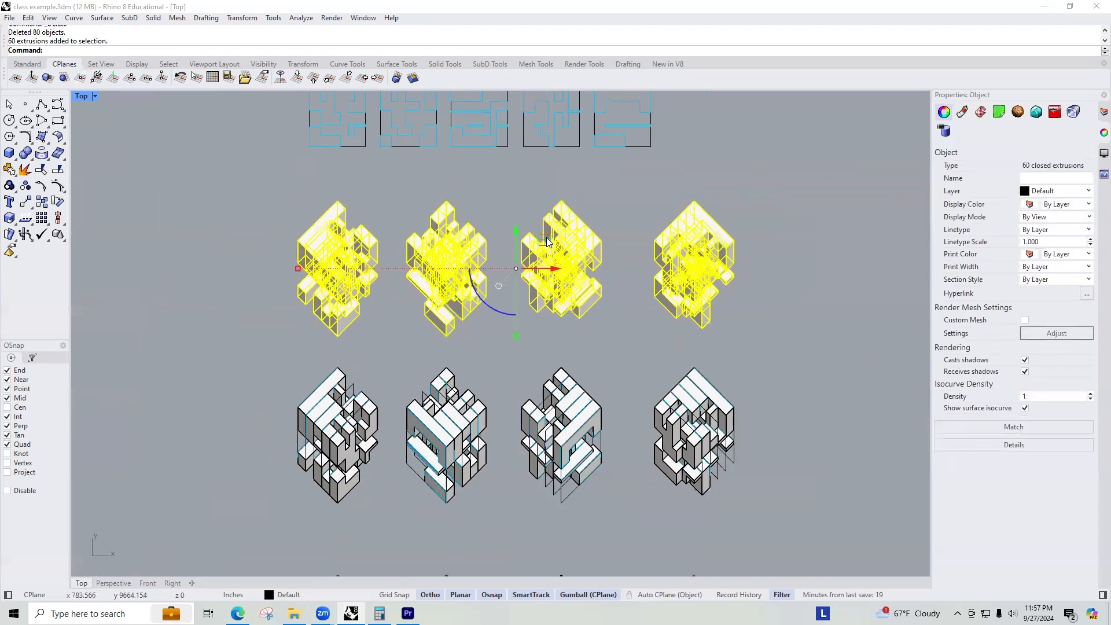
pyautogui.moveTo(656, 237); pyautogui.dragTo(468, 258, button='right')
pyautogui.write('Make2D')
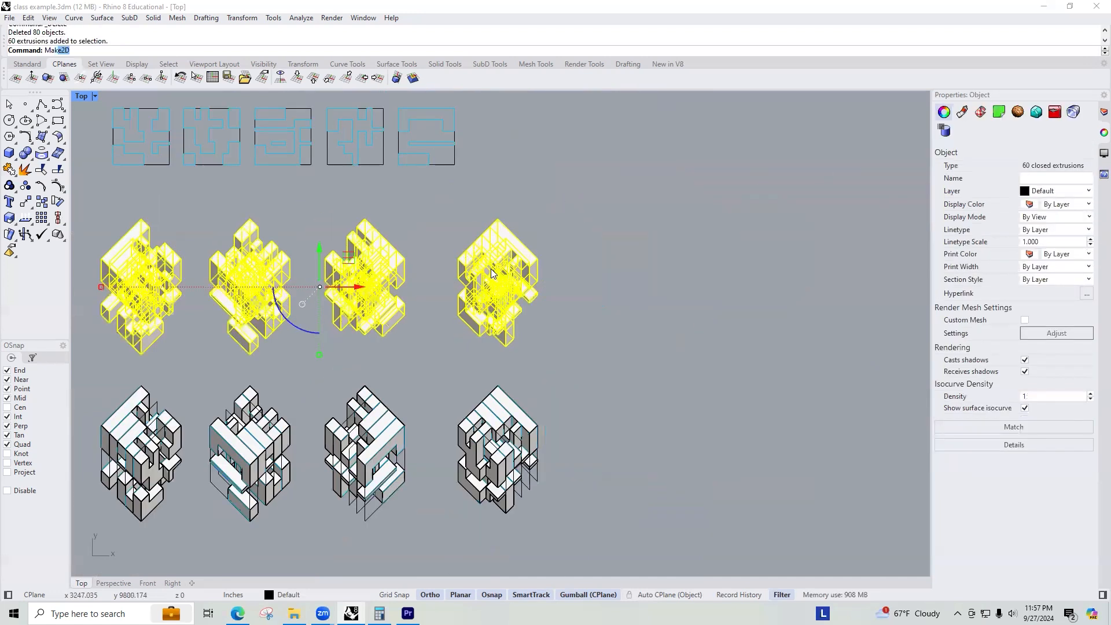
pyautogui.press('Return')
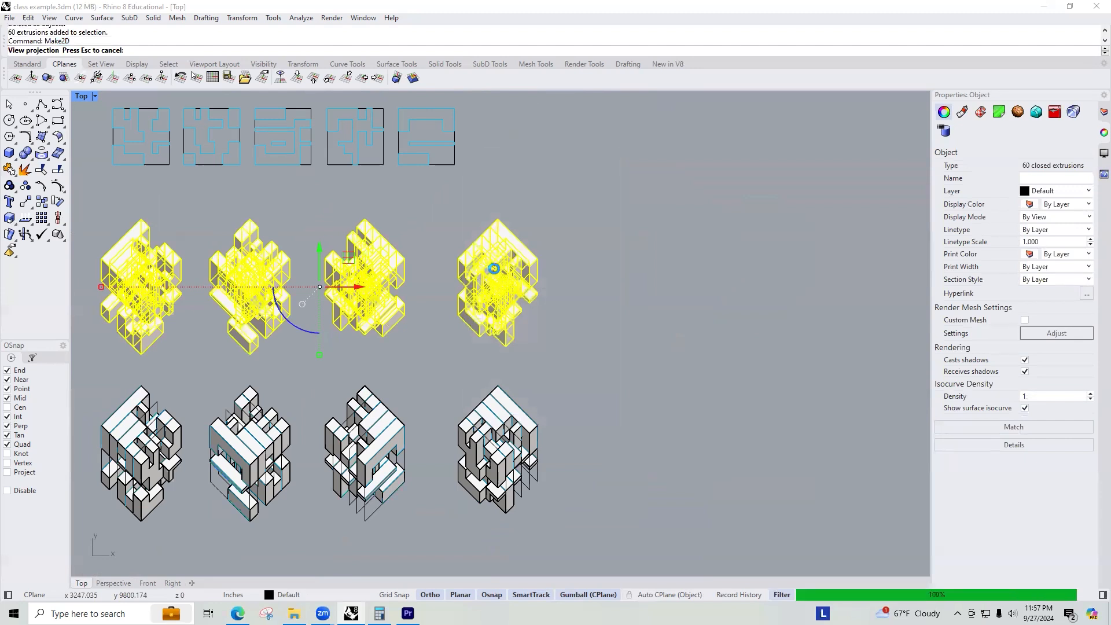
# Move the new line drawing to the right of the cube rows with the gumball, then deselect it.
pyautogui.scroll(-6, 427, 296)
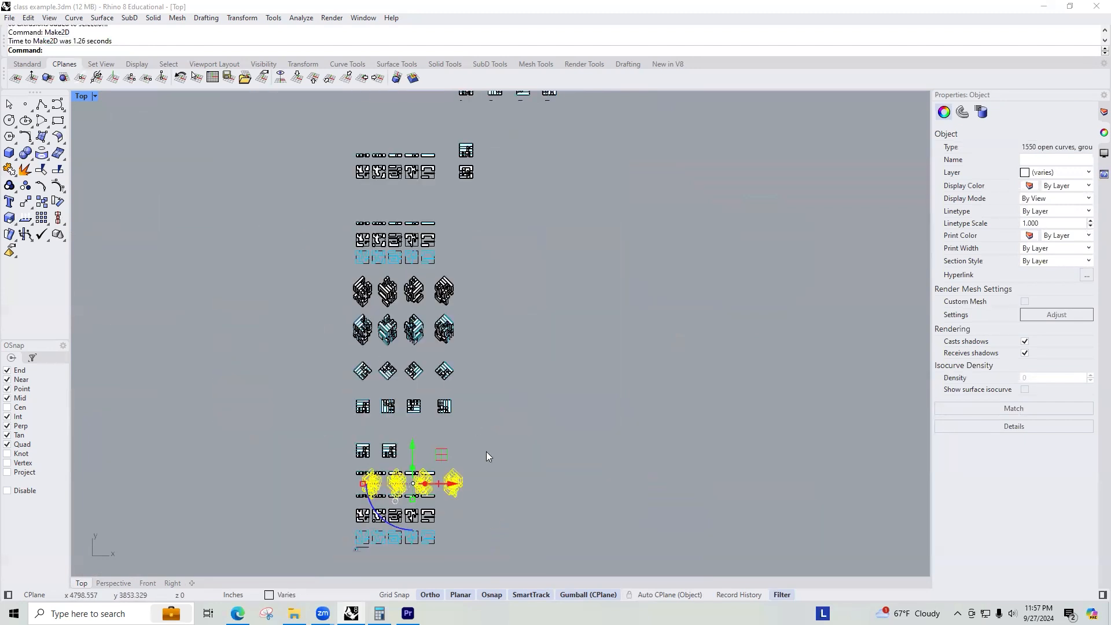
pyautogui.moveTo(454, 486); pyautogui.dragTo(575, 489)
pyautogui.moveTo(533, 443); pyautogui.dragTo(528, 265)
pyautogui.scroll(10, 482, 270)
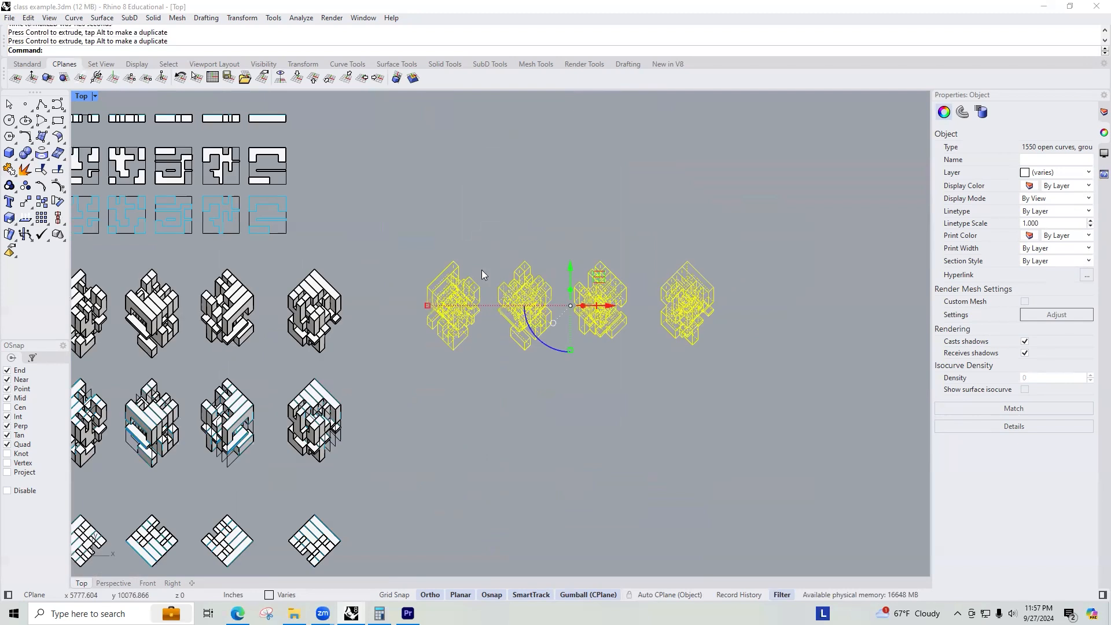
pyautogui.press('Escape')
# Zoom and pan around to examine the Make2D line drawing beside the cubes.
pyautogui.scroll(-6, 426, 302)
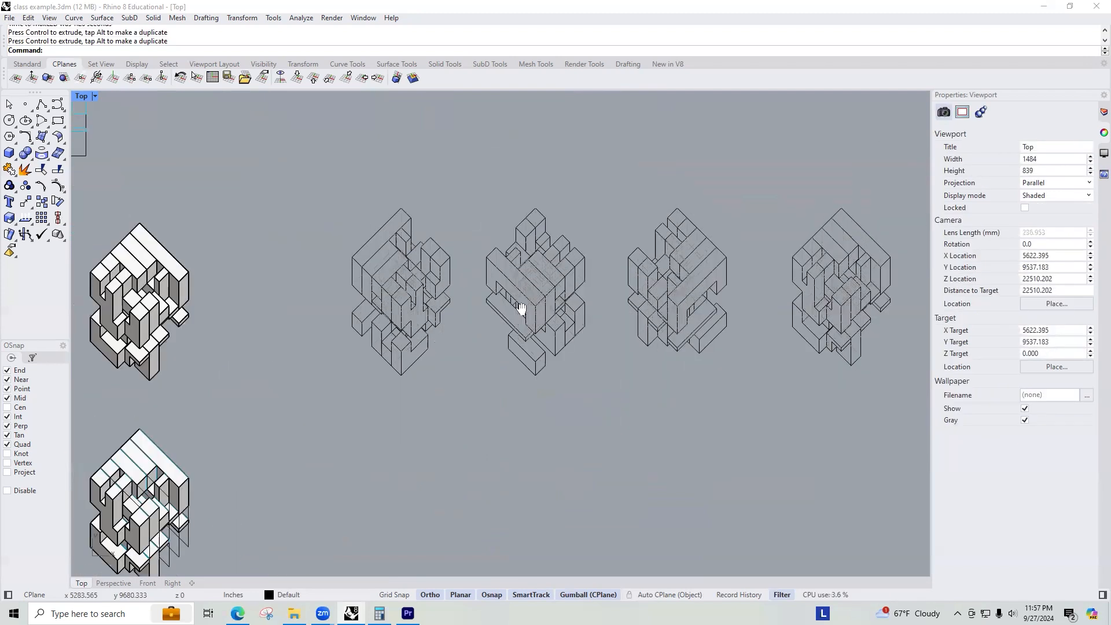
pyautogui.moveTo(891, 300); pyautogui.dragTo(648, 301, button='right')
pyautogui.scroll(4, 648, 301)
pyautogui.moveTo(559, 300); pyautogui.dragTo(611, 300, button='right')
pyautogui.scroll(4, 600, 299)
pyautogui.scroll(-4, 599, 299)
pyautogui.scroll(-8, 380, 322)
pyautogui.moveTo(381, 322)
pyautogui.mouseDown(button='right')
pyautogui.moveTo(583, 305)
pyautogui.moveTo(774, 271)
pyautogui.mouseUp(button='right')
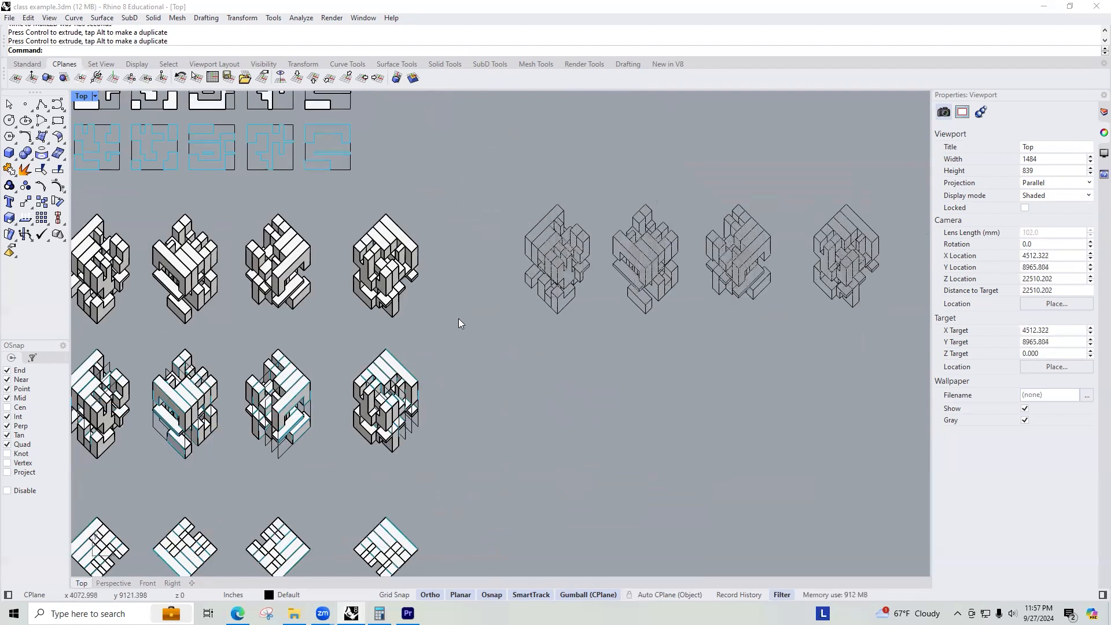
pyautogui.moveTo(684, 270); pyautogui.dragTo(311, 317, button='right')
pyautogui.scroll(12, 421, 279)
pyautogui.scroll(4, 385, 300)
pyautogui.scroll(-4, 395, 308)
pyautogui.moveTo(809, 363); pyautogui.dragTo(417, 345, button='right')
pyautogui.scroll(-4, 512, 325)
pyautogui.moveTo(697, 330); pyautogui.dragTo(640, 327, button='right')
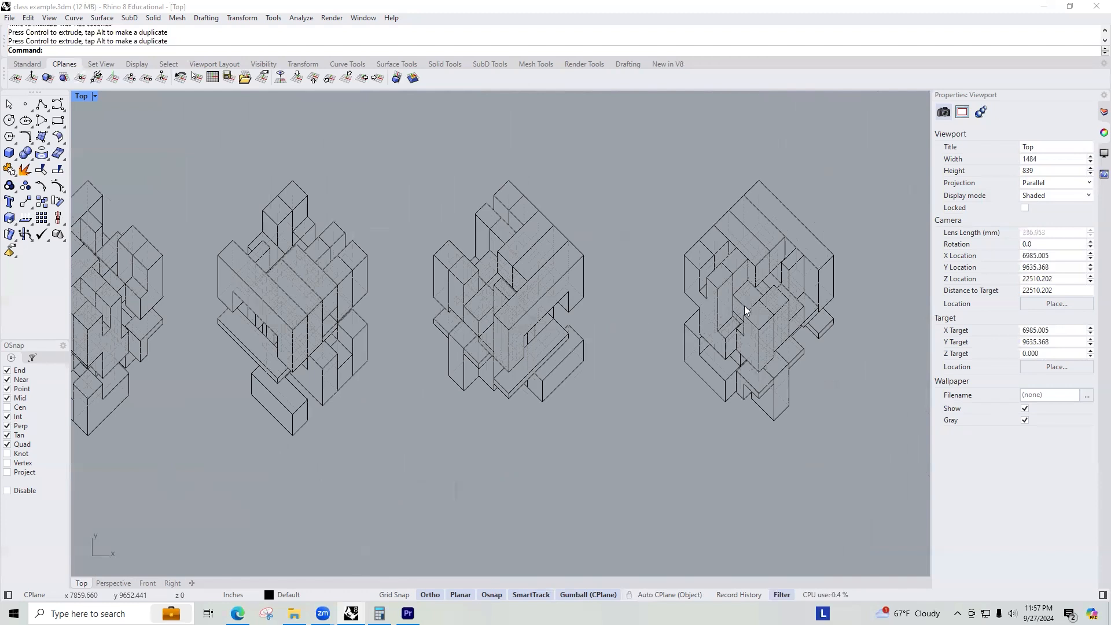
pyautogui.scroll(-6, 744, 307)
pyautogui.moveTo(424, 332); pyautogui.dragTo(752, 323, button='right')
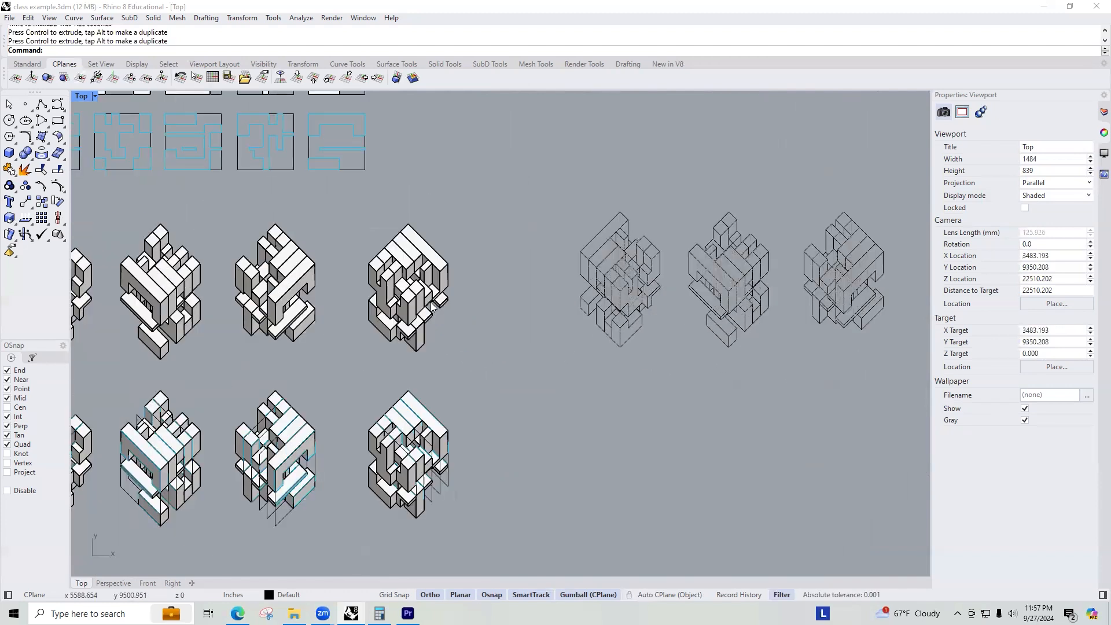
pyautogui.scroll(-8, 352, 320)
pyautogui.moveTo(351, 323); pyautogui.dragTo(440, 252, button='right')
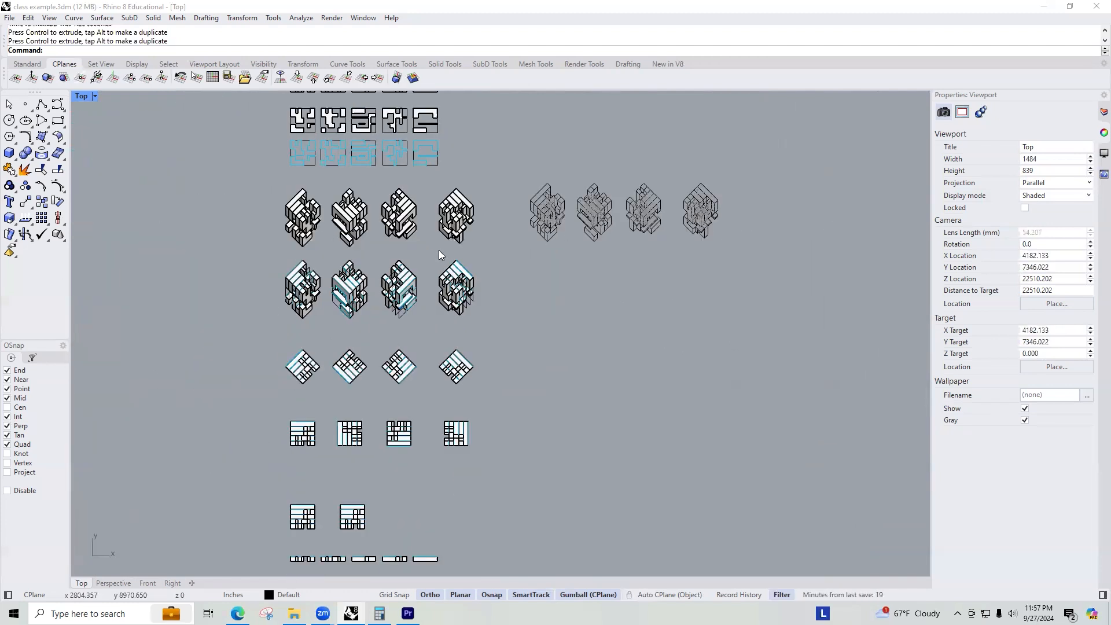
pyautogui.scroll(-4, 527, 282)
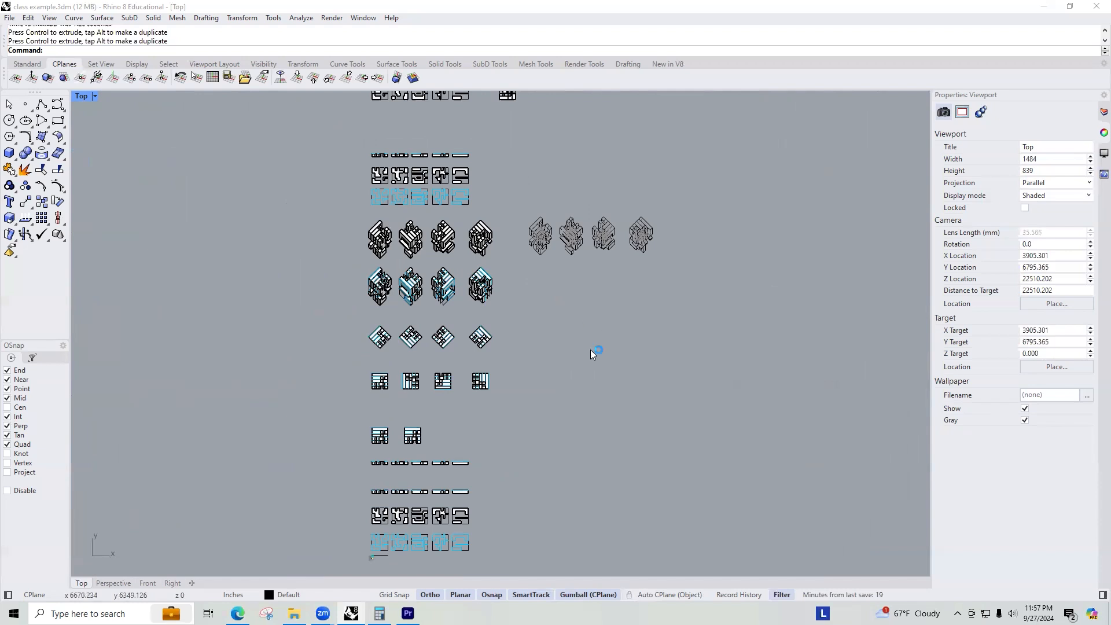
pyautogui.moveTo(590, 347); pyautogui.dragTo(579, 396, button='right')
pyautogui.scroll(5, 524, 298)
pyautogui.moveTo(624, 451); pyautogui.dragTo(690, 291, button='right')
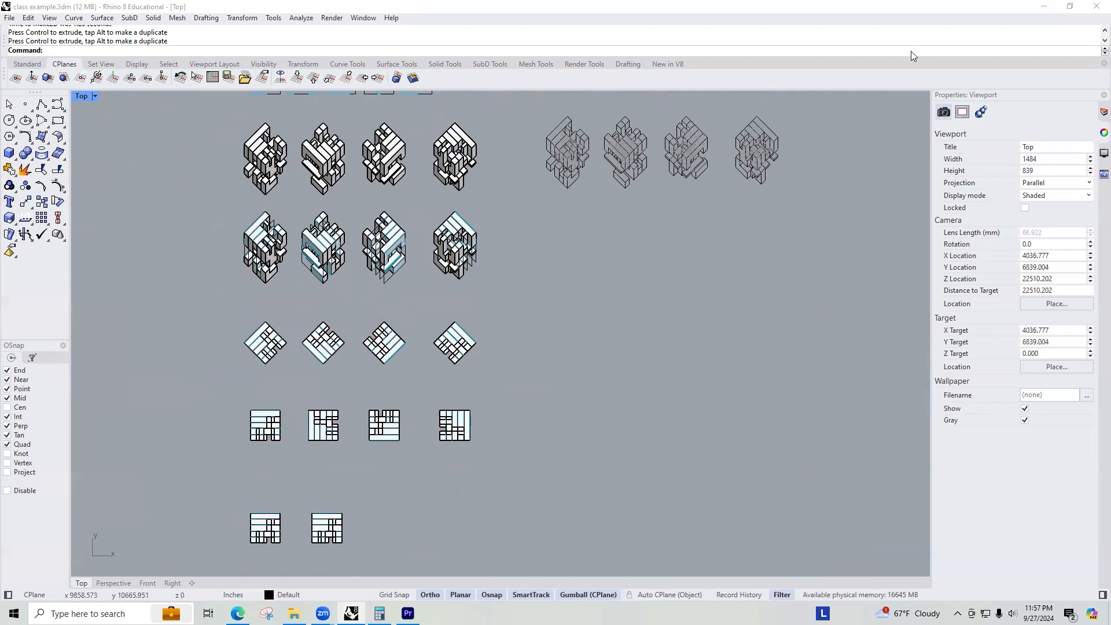